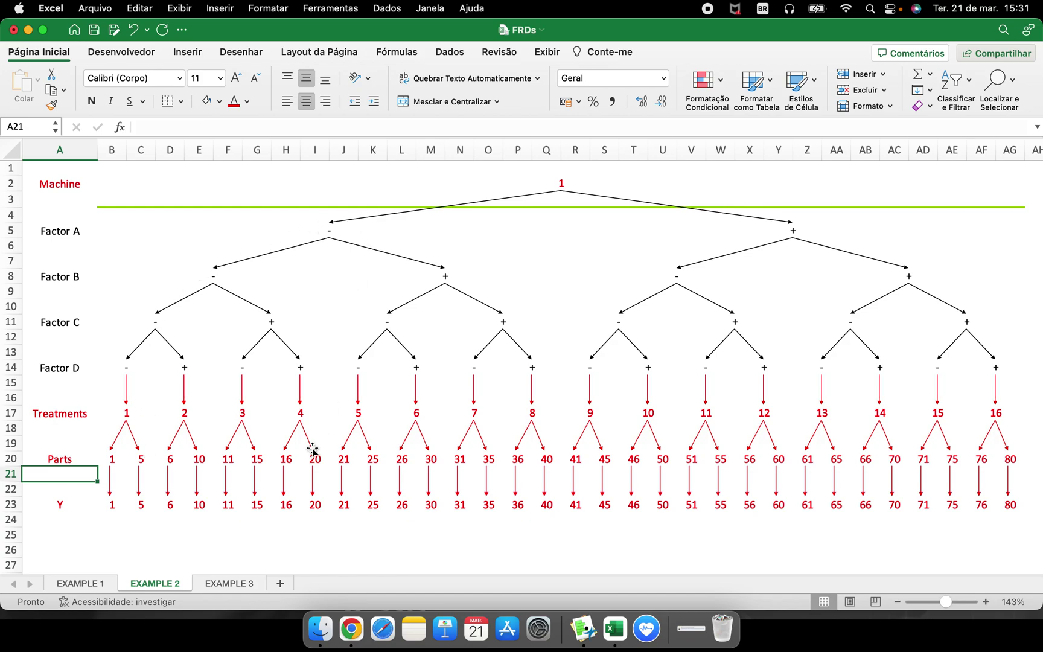
# - Show the EXAMPLE 3 sheet with the eight-factor tree diagram and responses Y1–Y3
pyautogui.click(230, 584)
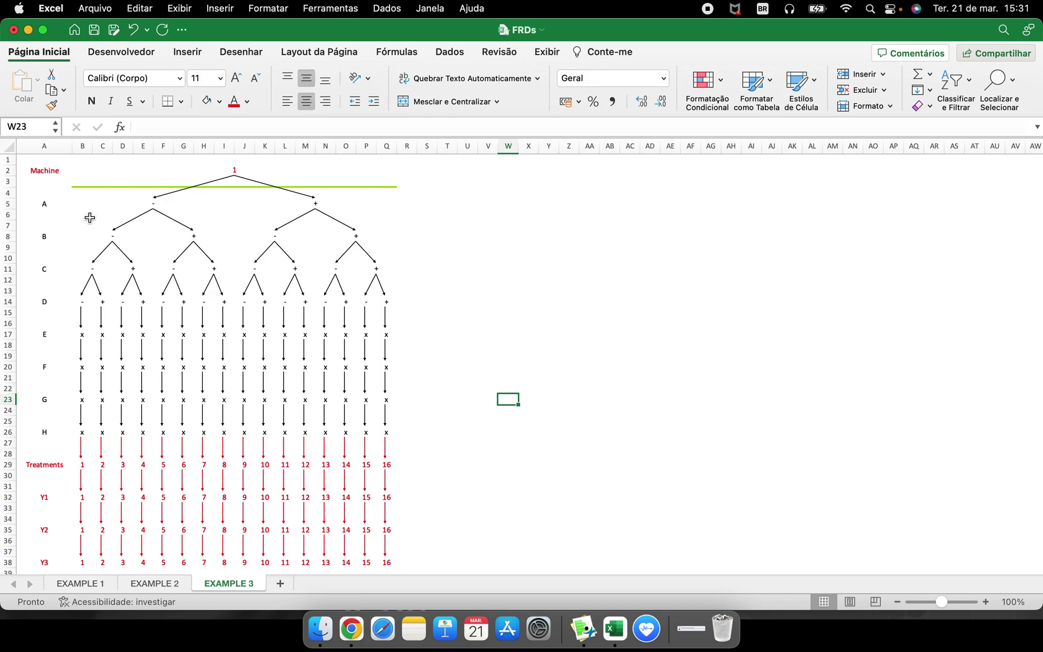
# - Point out factor labels A–H, treatment 16 in Q29 and the Y1 response row
pyautogui.click(60, 205)
pyautogui.moveTo(61, 205); pyautogui.dragTo(60, 432)
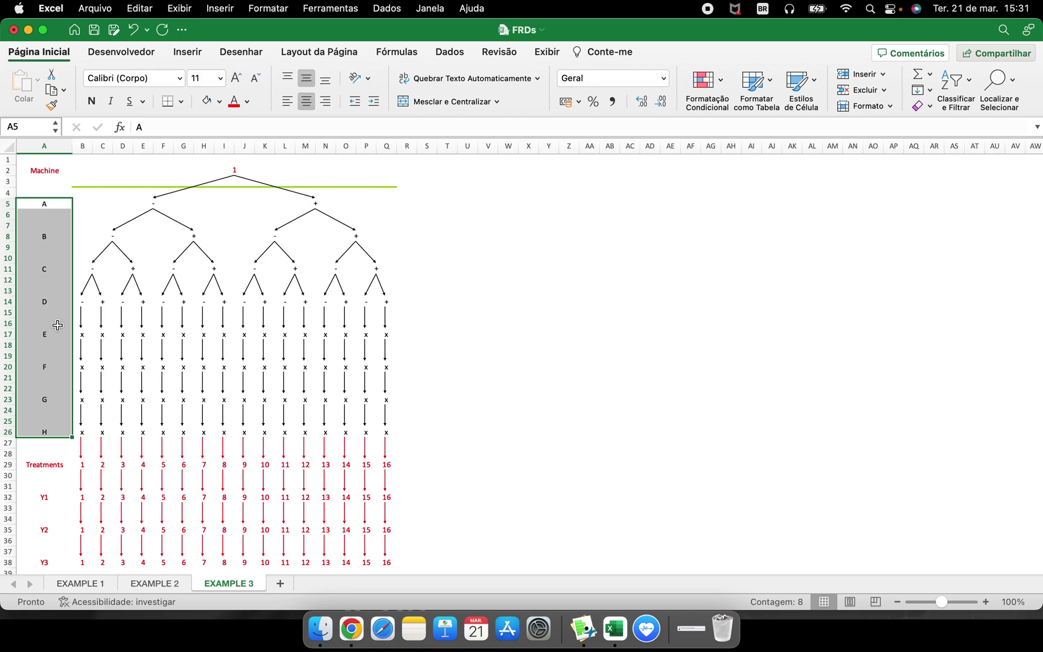
pyautogui.click(387, 465)
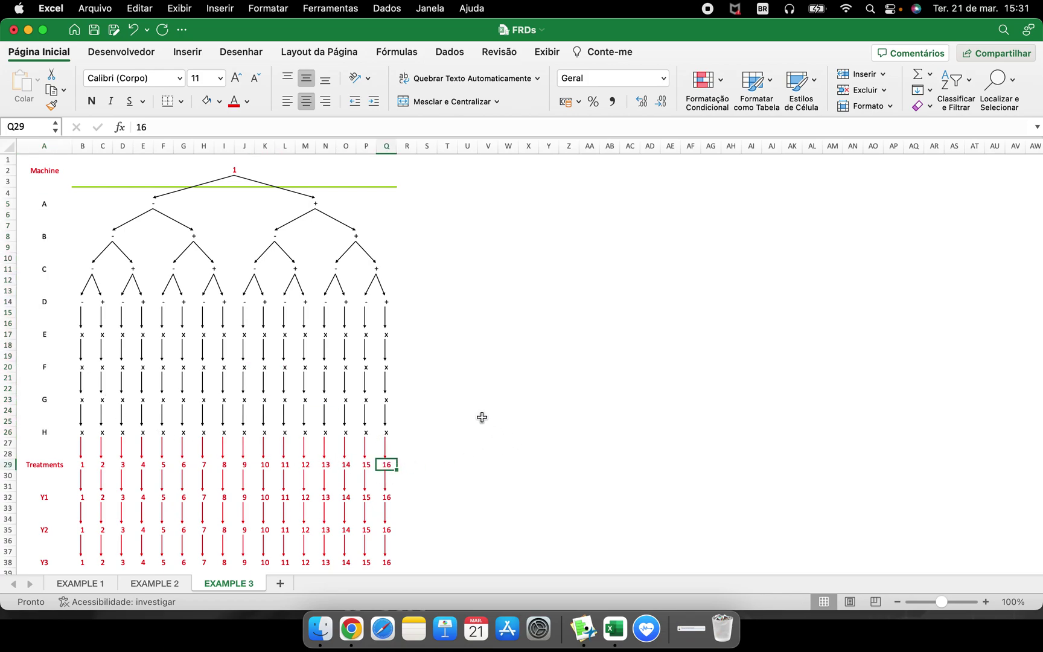
pyautogui.scroll(-3, 82, 498)
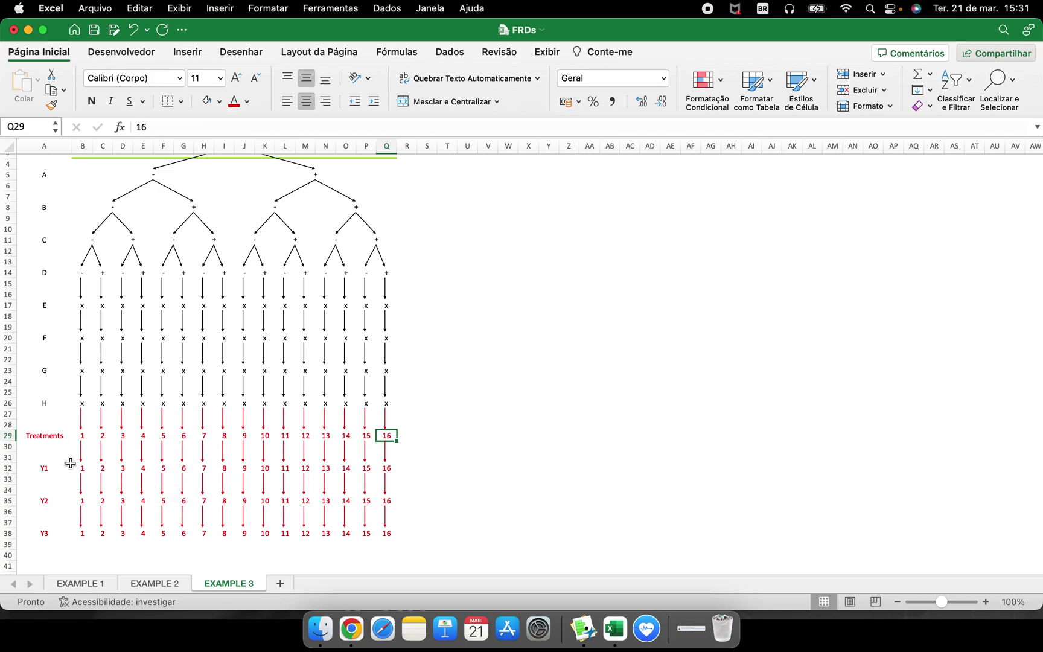
pyautogui.click(48, 469)
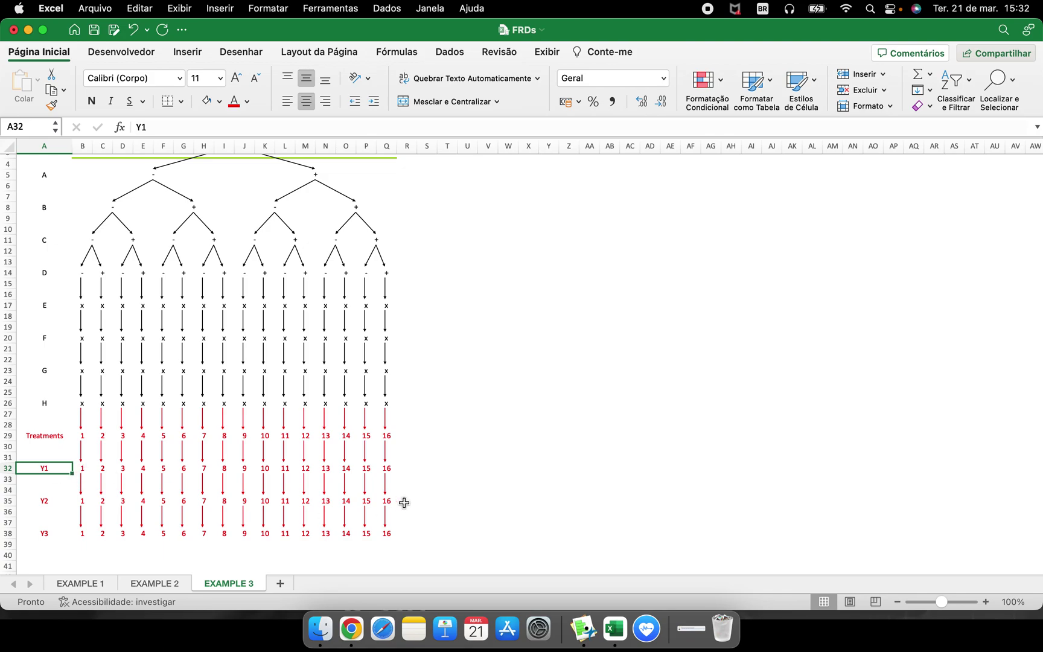
# - Return to the EXAMPLE 1 sheet, then open JMP's Two Level Screening Design dialog
pyautogui.click(81, 583)
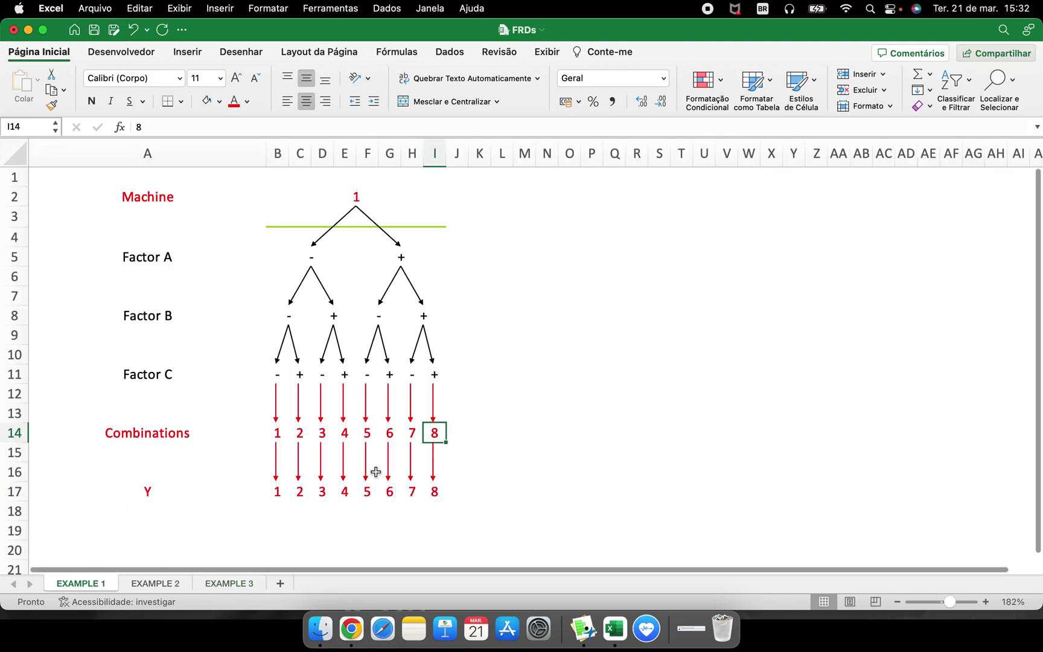
pyautogui.click(662, 437)
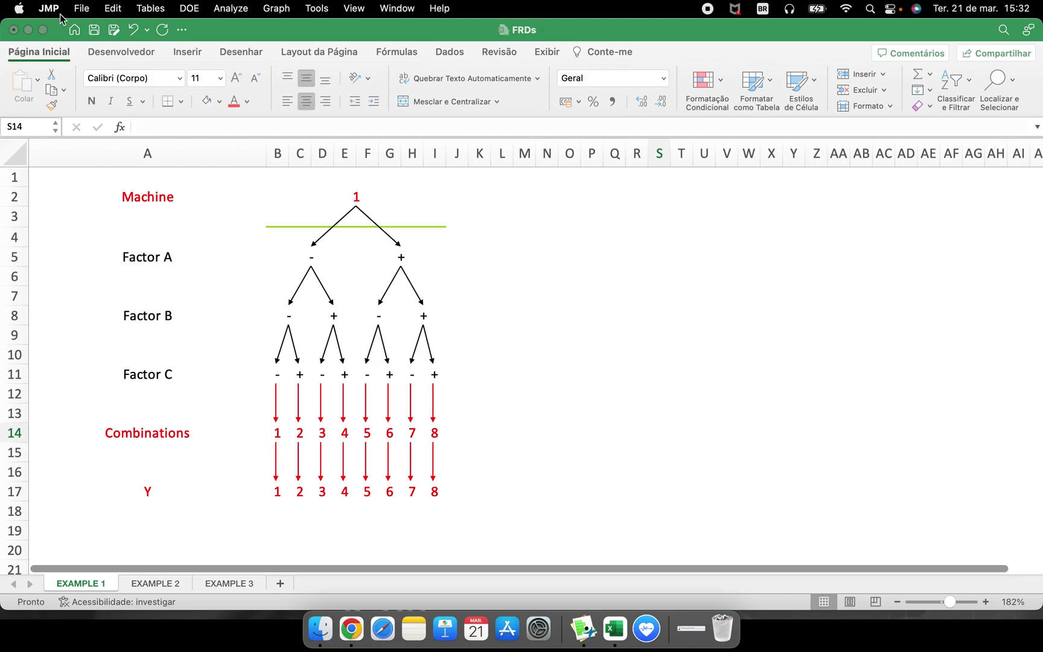
pyautogui.click(440, 9)
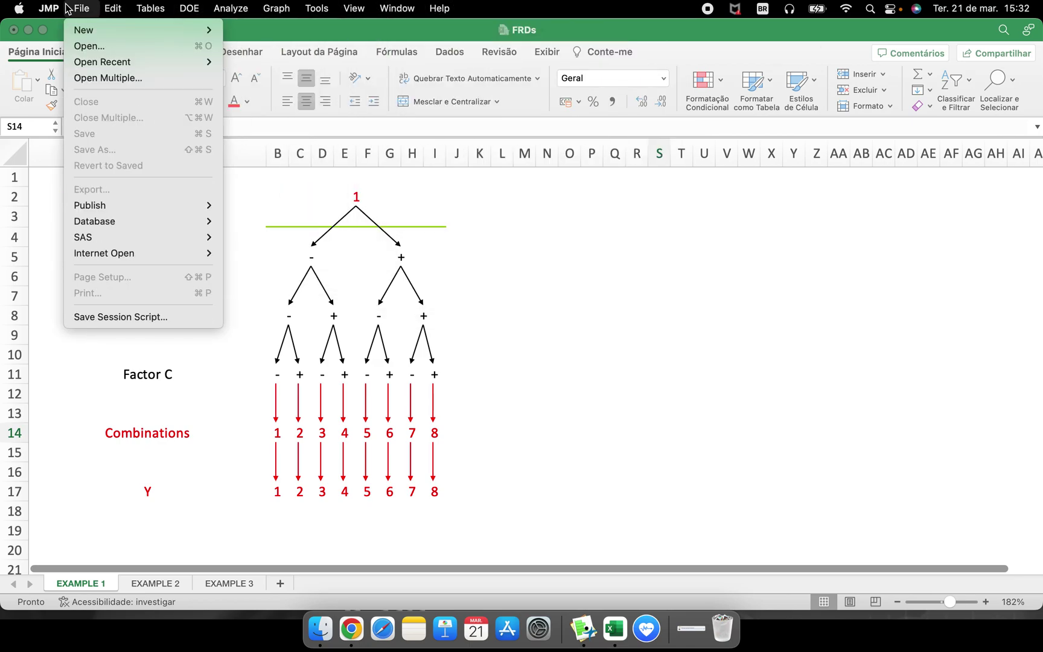
pyautogui.moveTo(436, 9)
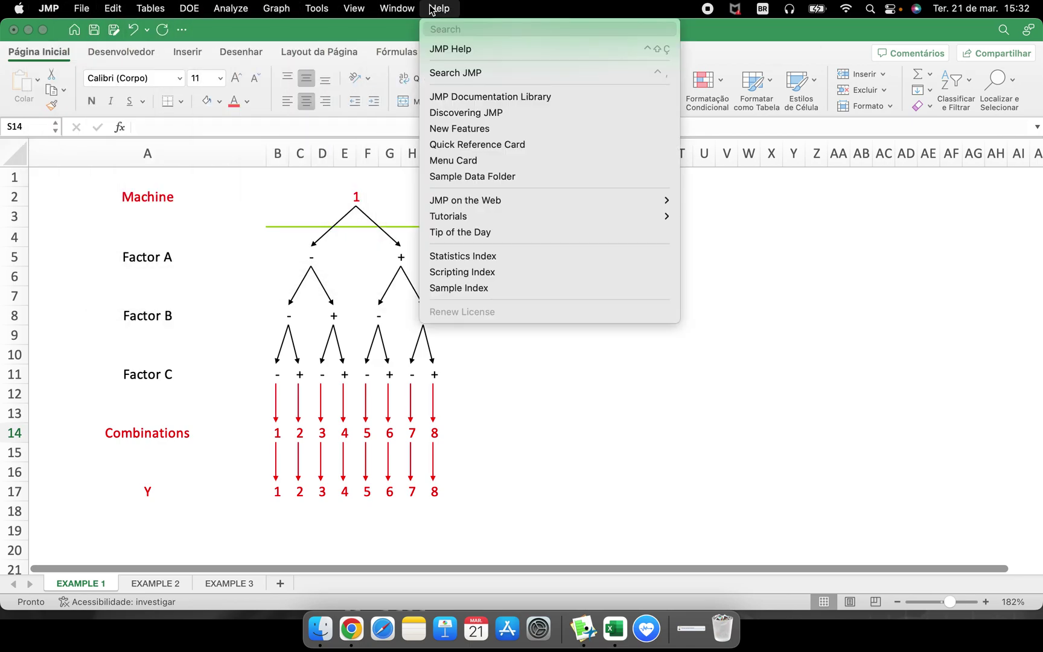
pyautogui.moveTo(197, 7)
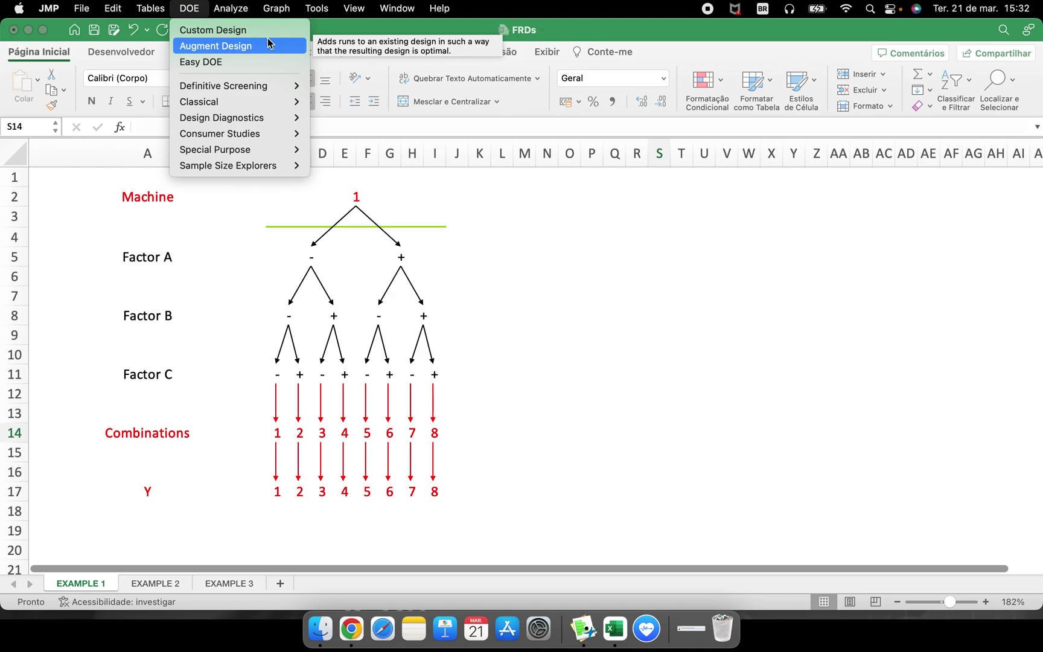
pyautogui.moveTo(278, 101)
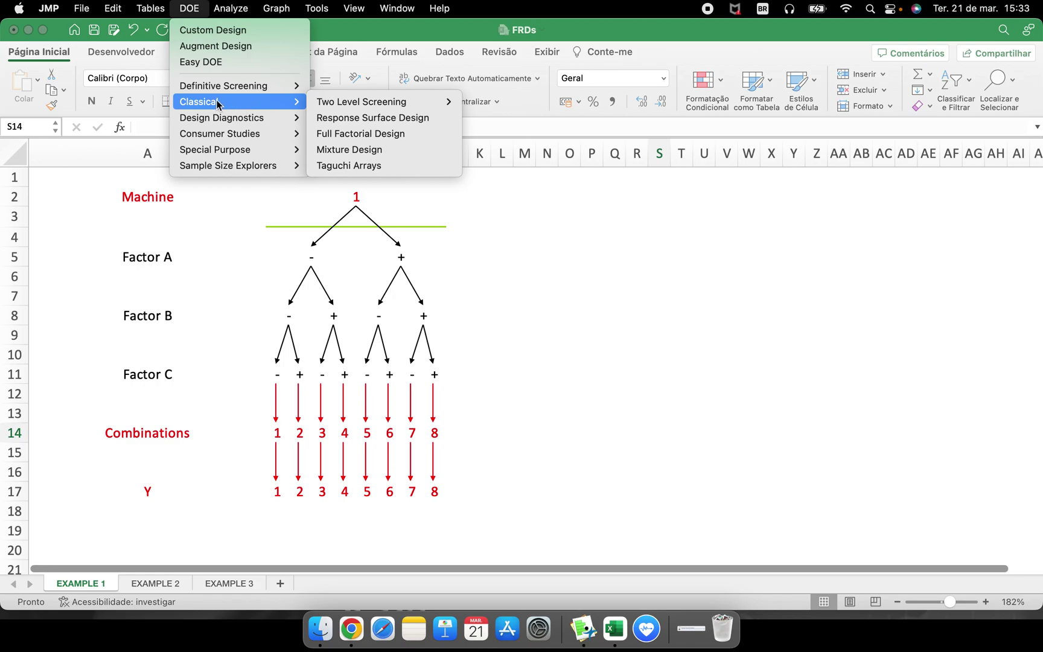
pyautogui.moveTo(386, 103)
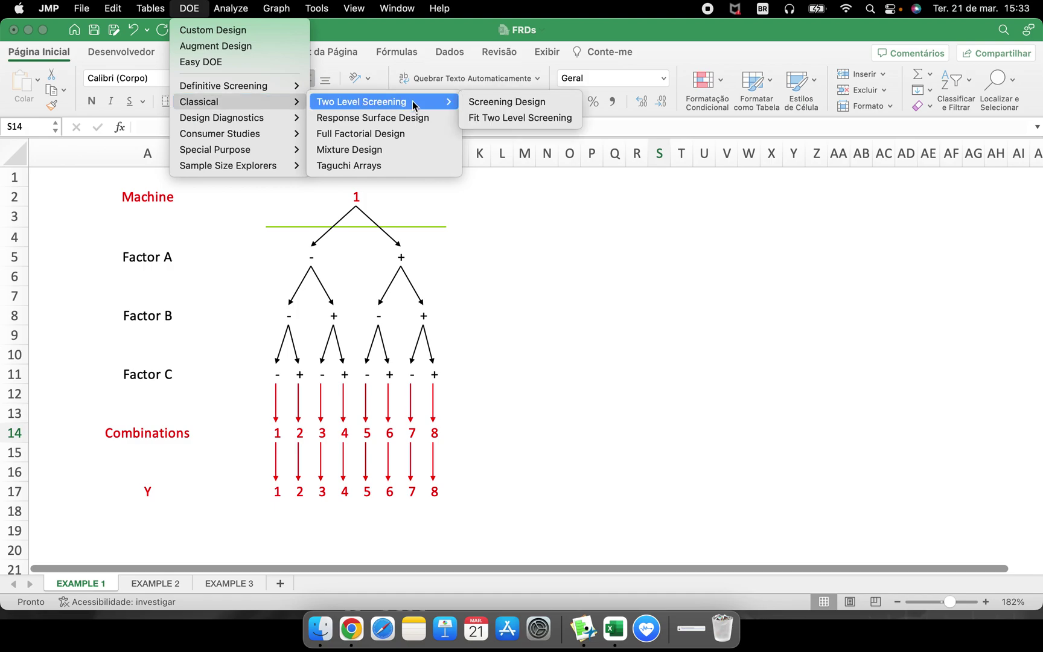
pyautogui.click(515, 103)
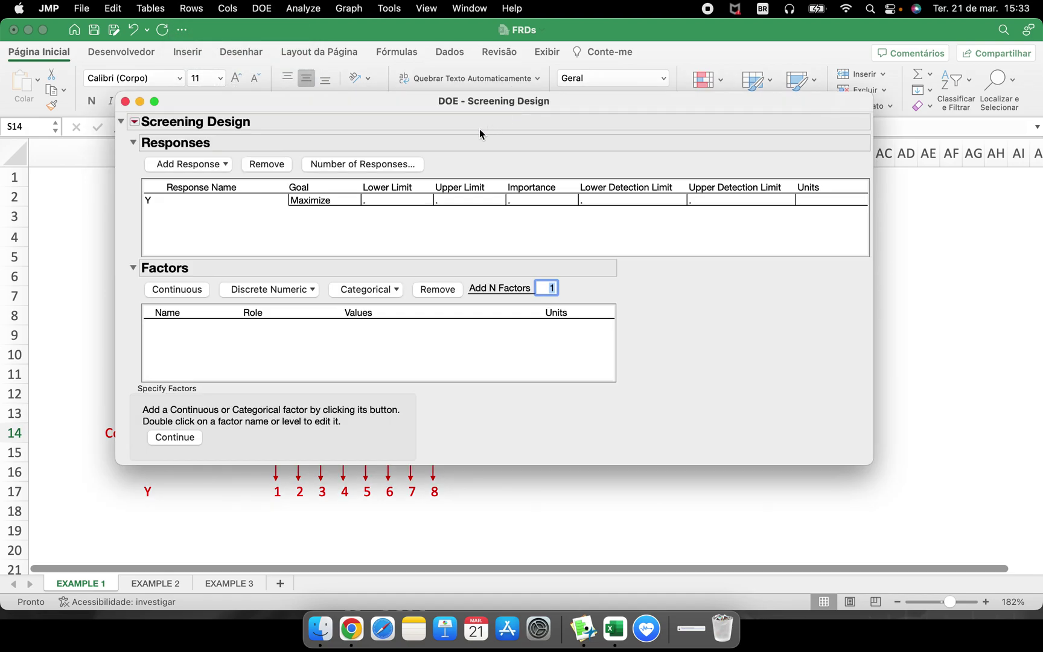
# - Keep response Y with its Maximize goal in the Responses list
pyautogui.moveTo(382, 101); pyautogui.dragTo(440, 84)
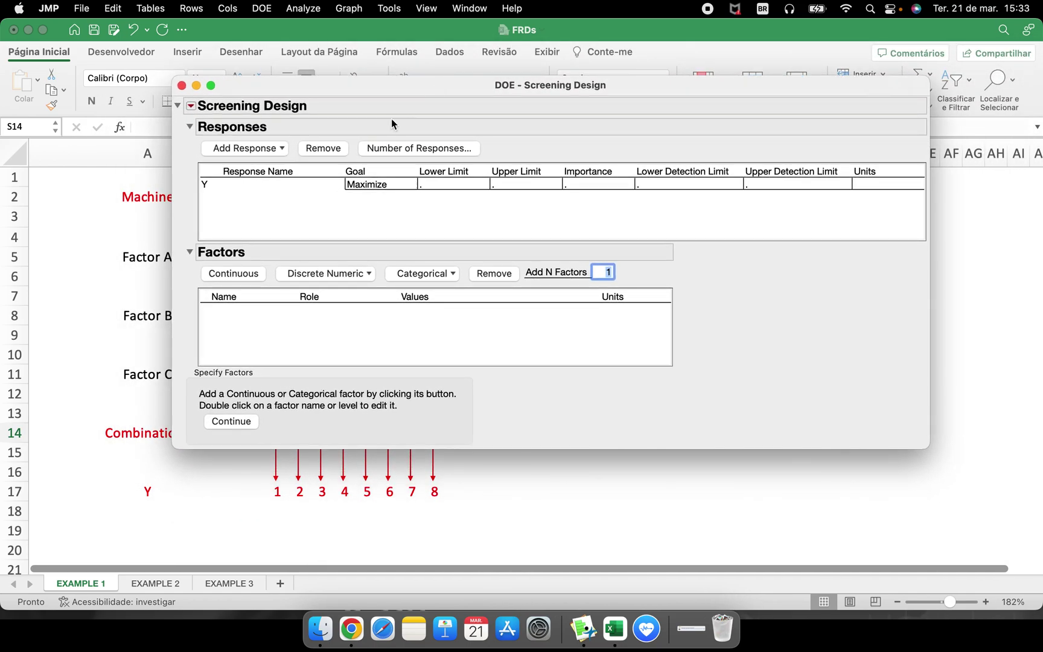
pyautogui.moveTo(183, 164)
pyautogui.mouseDown()
pyautogui.moveTo(186, 232)
pyautogui.moveTo(203, 244)
pyautogui.moveTo(278, 247)
pyautogui.moveTo(694, 236)
pyautogui.moveTo(760, 175)
pyautogui.moveTo(548, 154)
pyautogui.moveTo(226, 155)
pyautogui.moveTo(199, 175)
pyautogui.moveTo(190, 200)
pyautogui.moveTo(229, 206)
pyautogui.mouseUp()
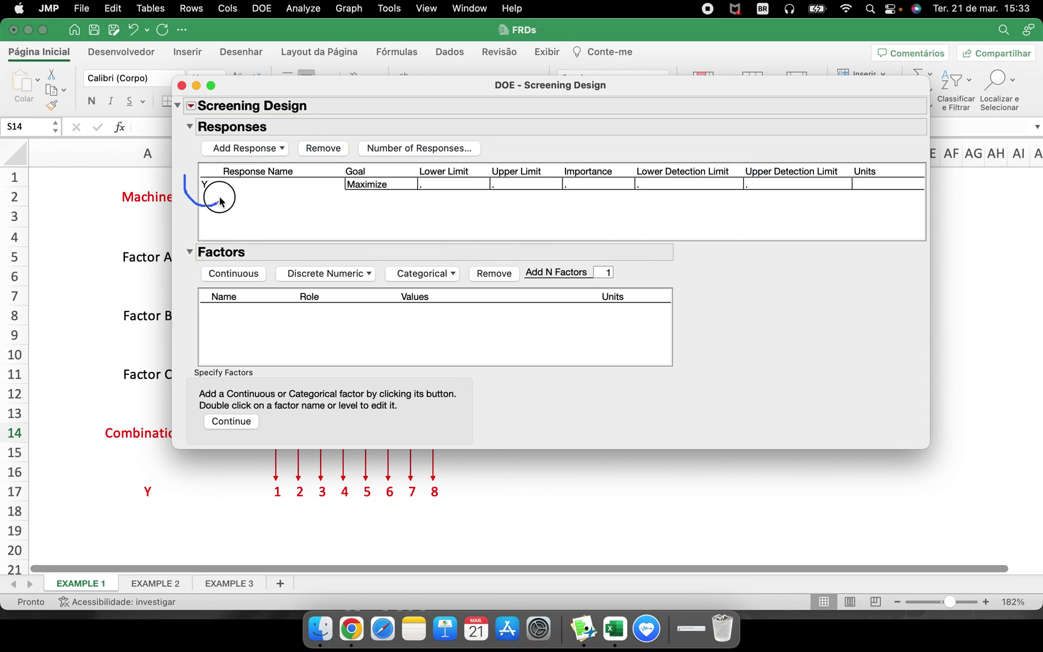
pyautogui.click(370, 186)
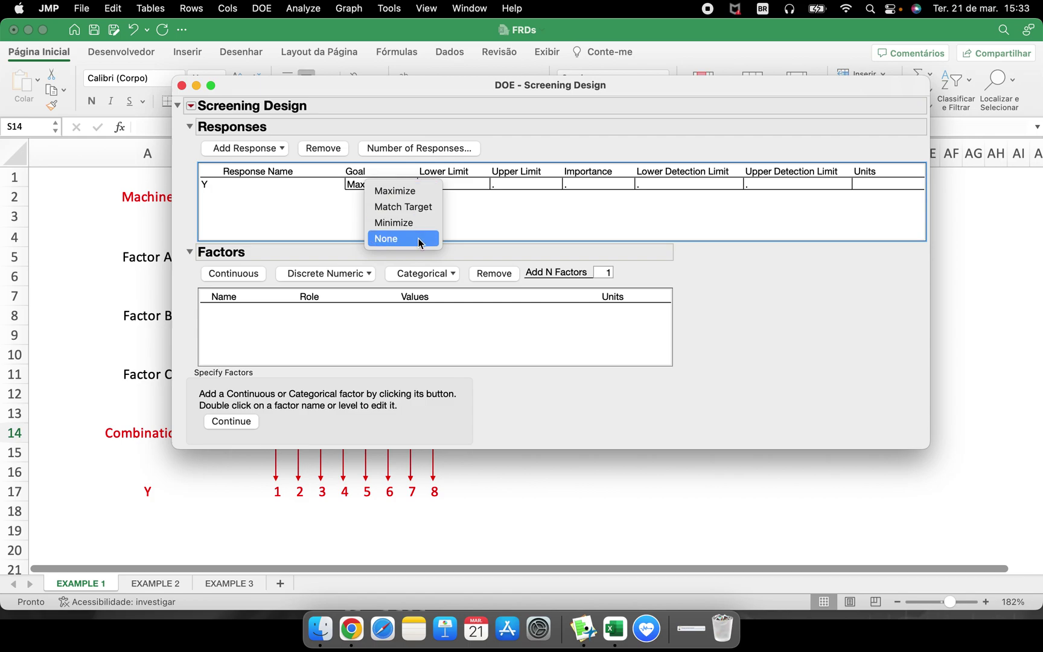
pyautogui.click(342, 224)
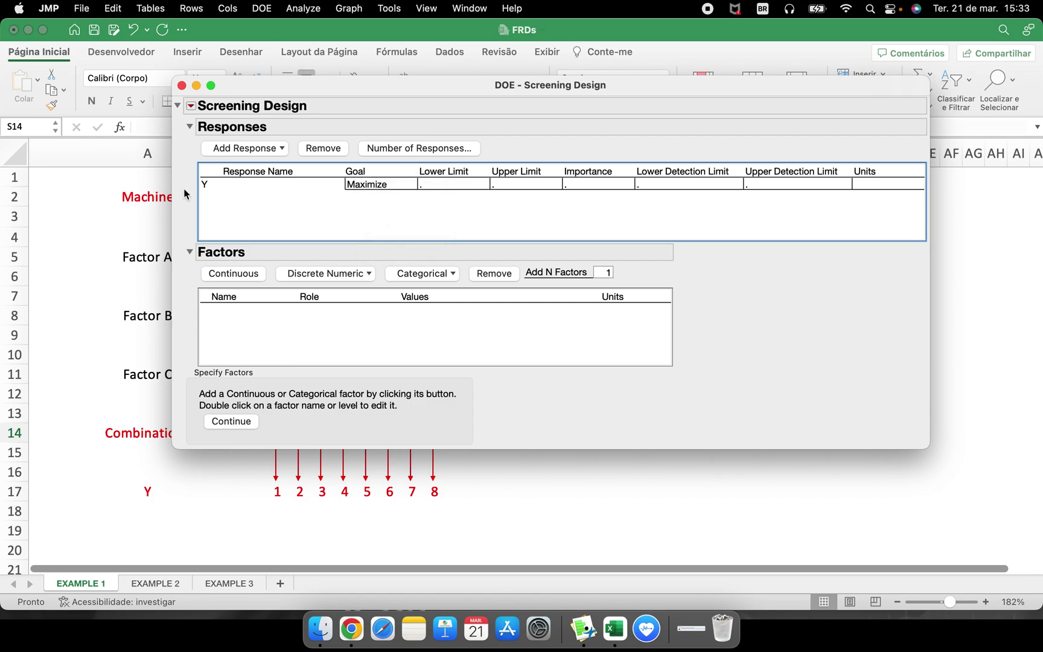
pyautogui.click(221, 198)
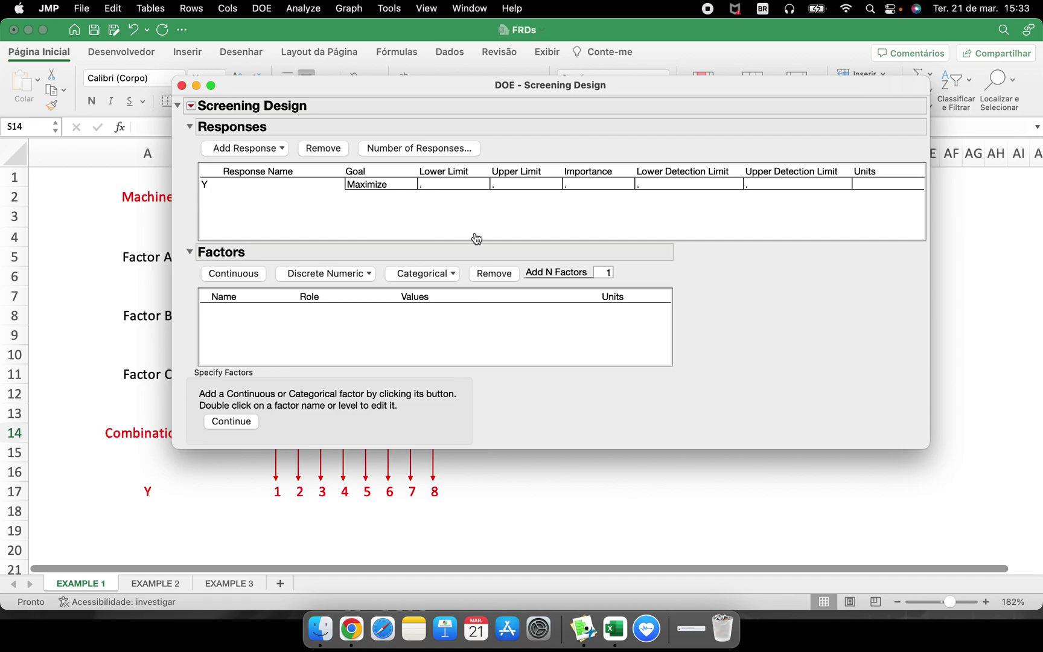
pyautogui.moveTo(372, 89); pyautogui.dragTo(656, 110)
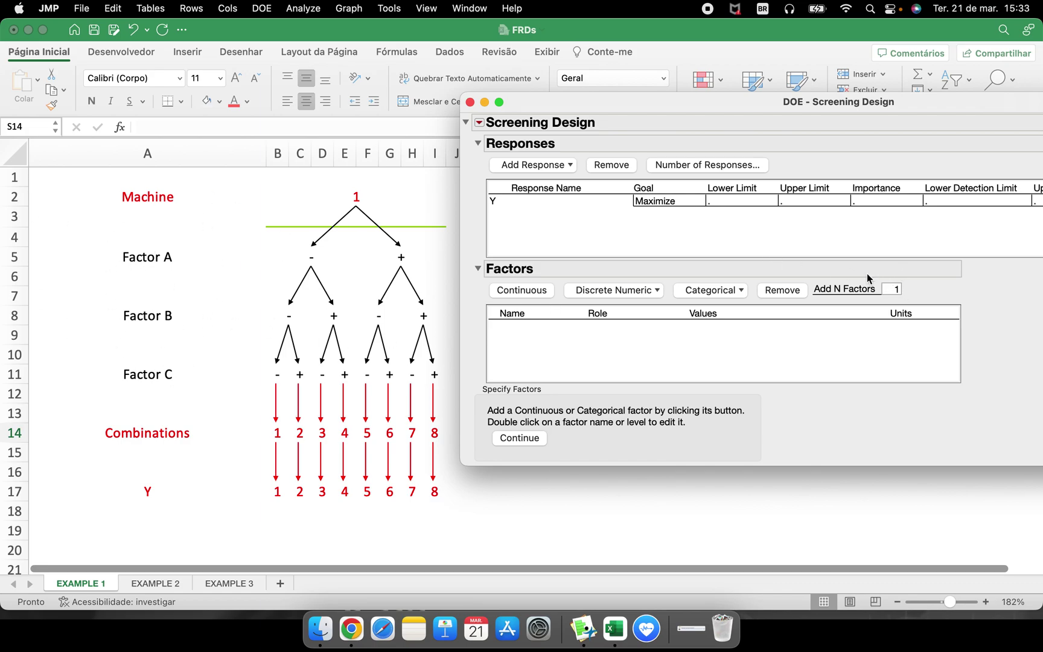
# - Add three continuous factors to the screening design
pyautogui.click(889, 288)
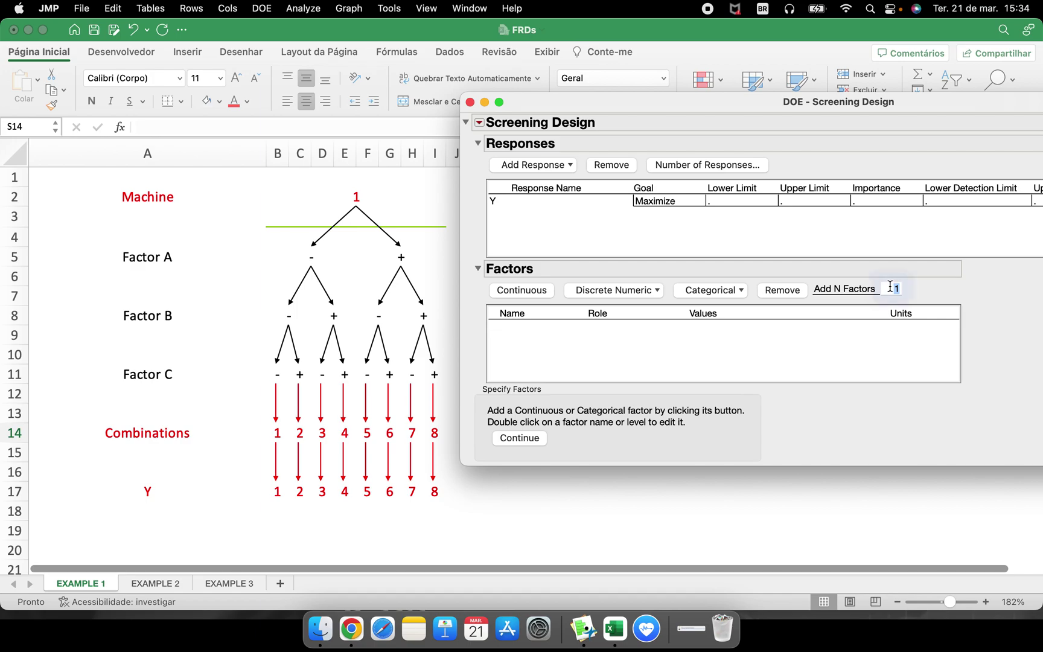
pyautogui.write('3')
pyautogui.click(541, 291)
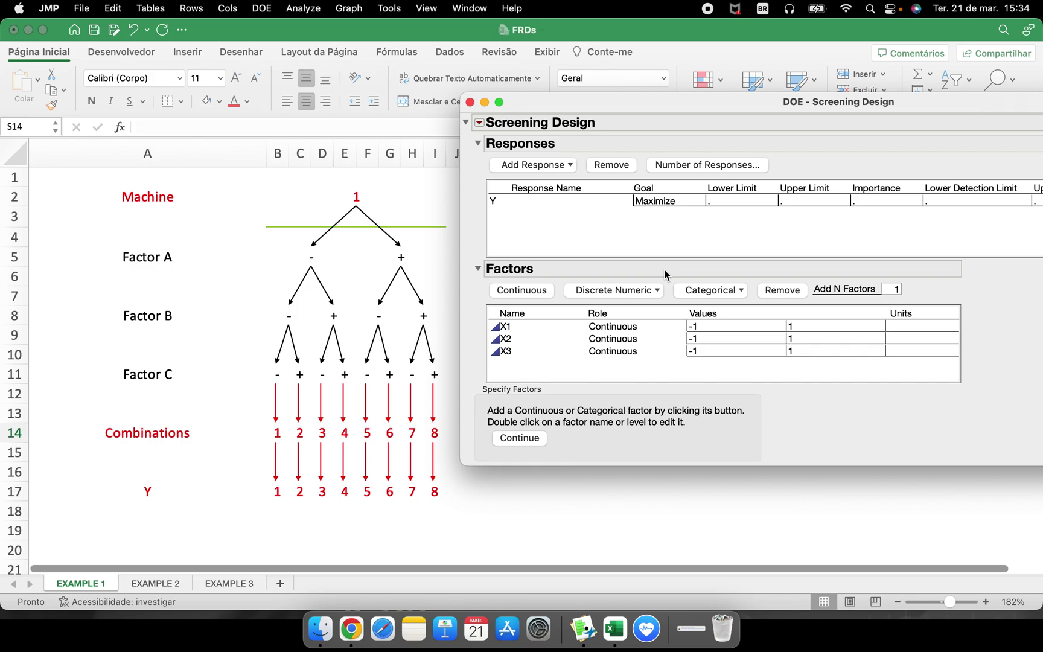
# - Rename factors X1, X2, X3 to A, B and C and continue
pyautogui.doubleClick(520, 326)
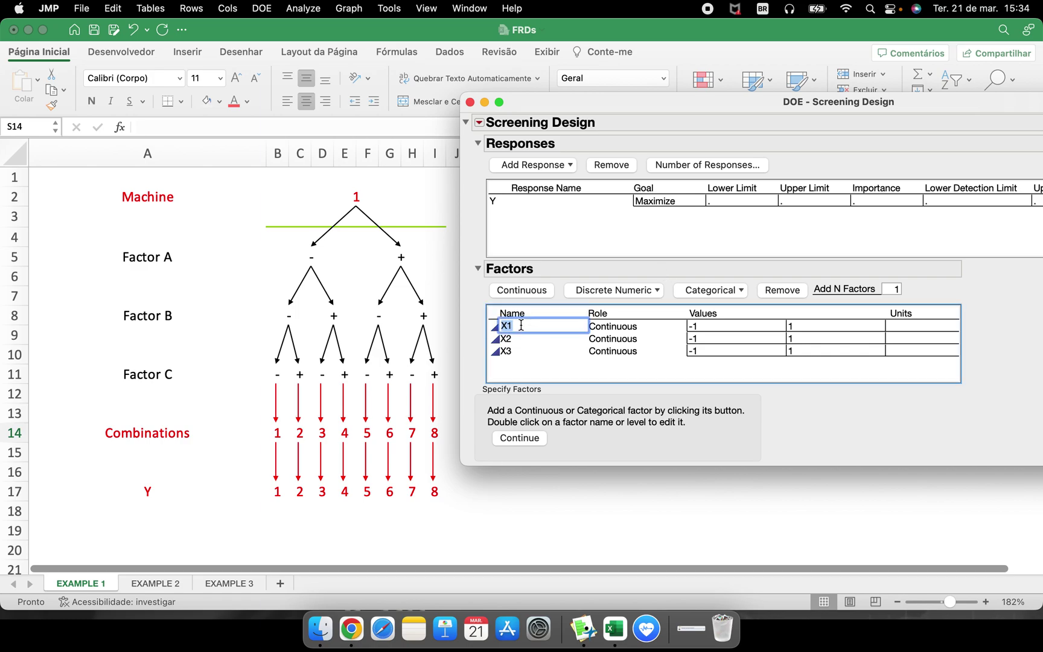
pyautogui.write('a')
pyautogui.press('Return')
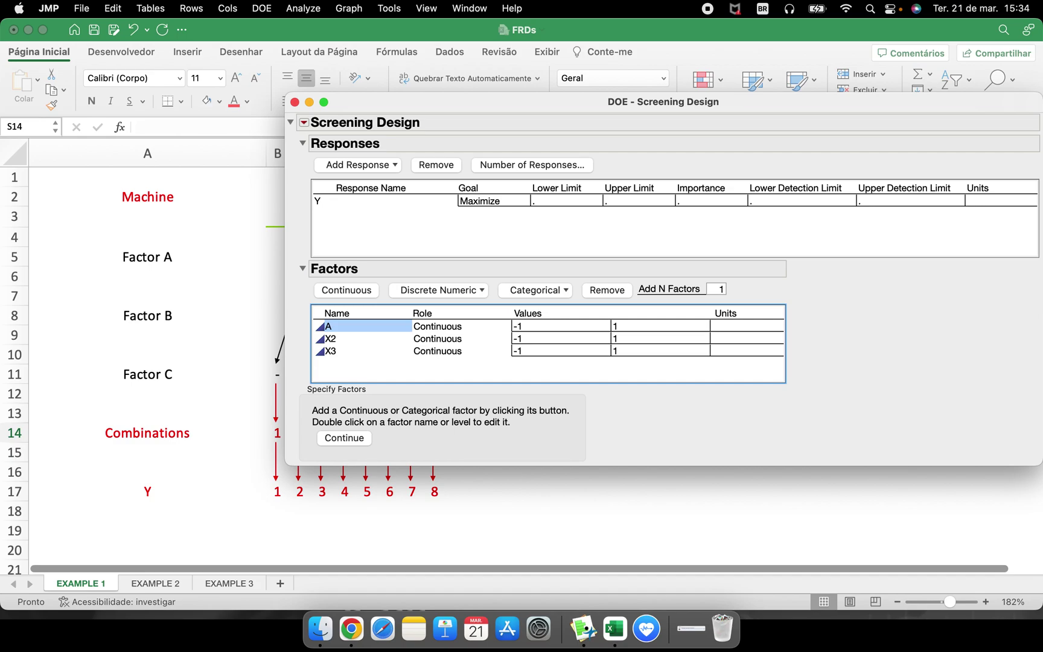
pyautogui.doubleClick(368, 338)
pyautogui.write('B')
pyautogui.doubleClick(331, 351)
pyautogui.write('C')
pyautogui.press('Return')
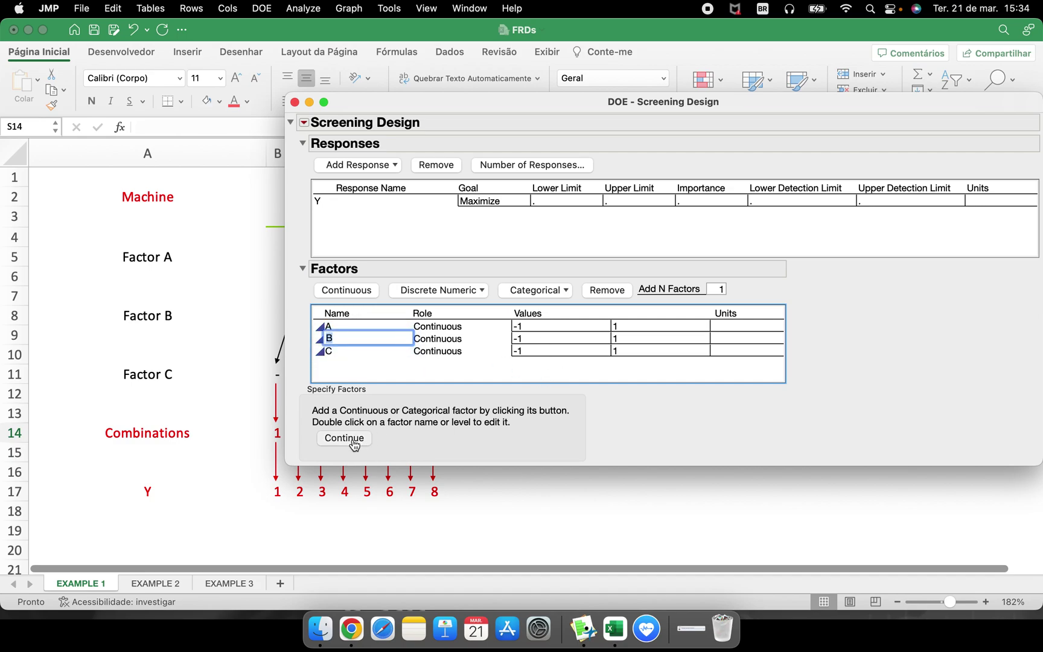
pyautogui.click(353, 443)
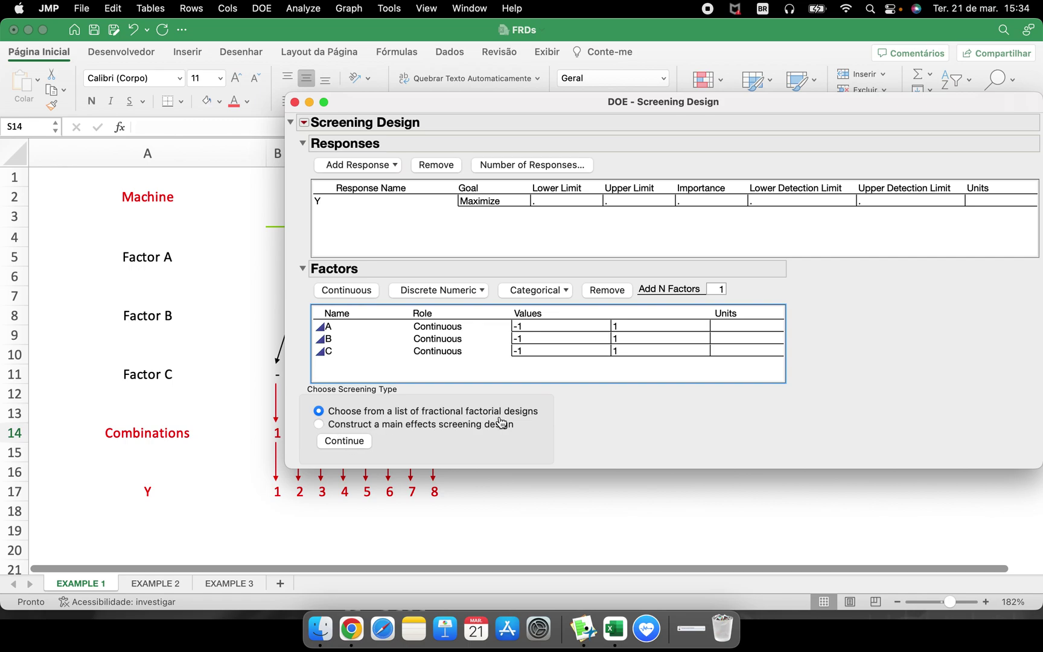
# - Pick the 8-run full-resolution Full Factorial rather than the block-size-2 version and continue
pyautogui.click(356, 450)
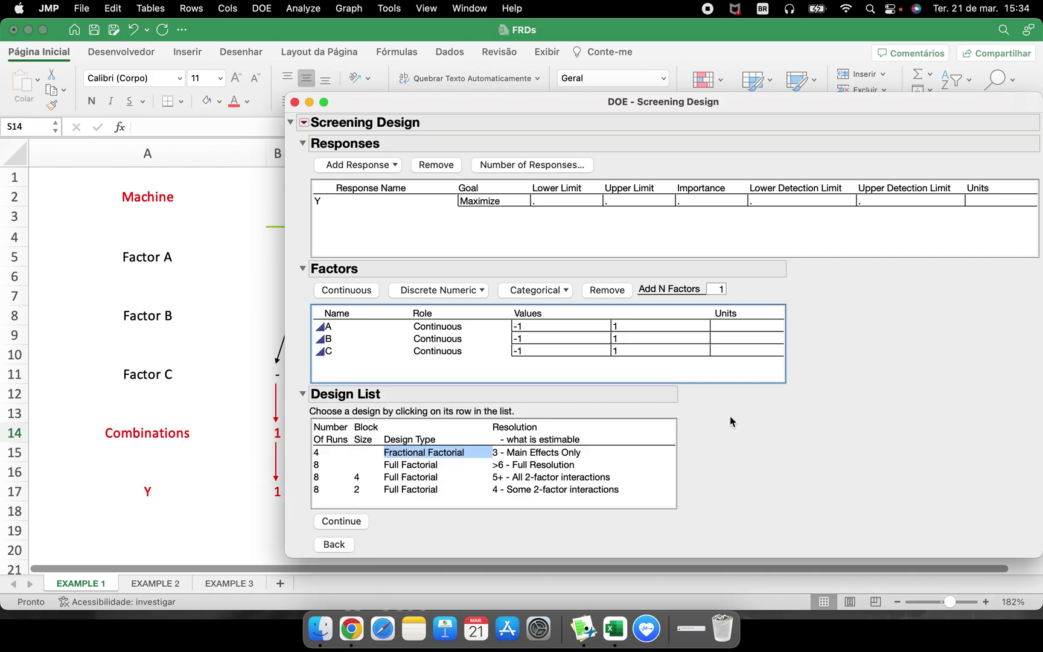
pyautogui.moveTo(484, 112); pyautogui.dragTo(671, 72)
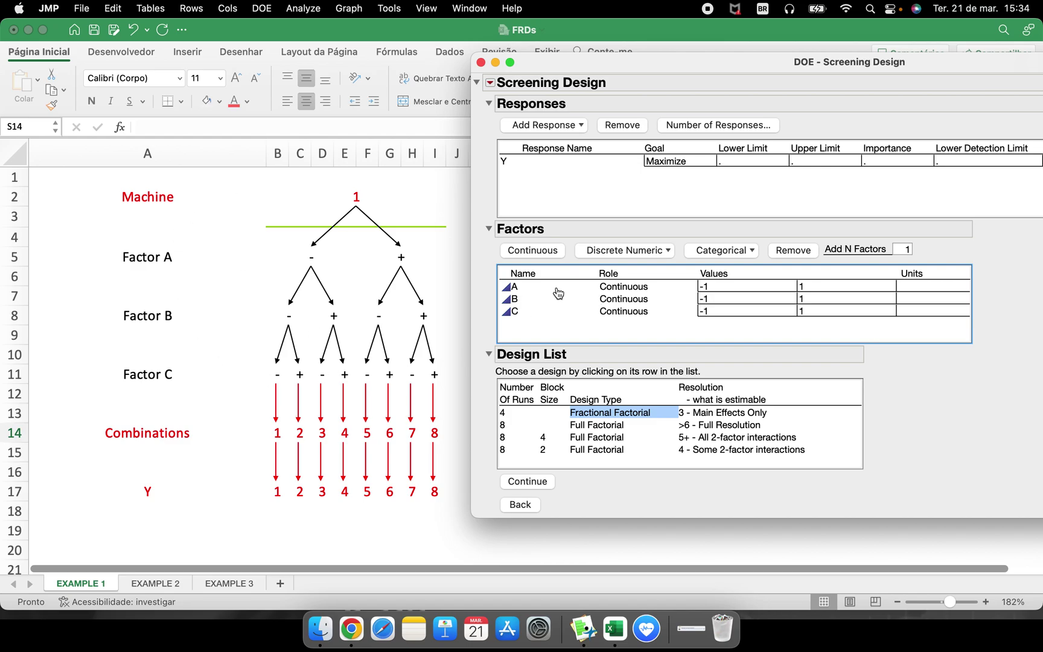
pyautogui.moveTo(530, 292); pyautogui.dragTo(530, 323)
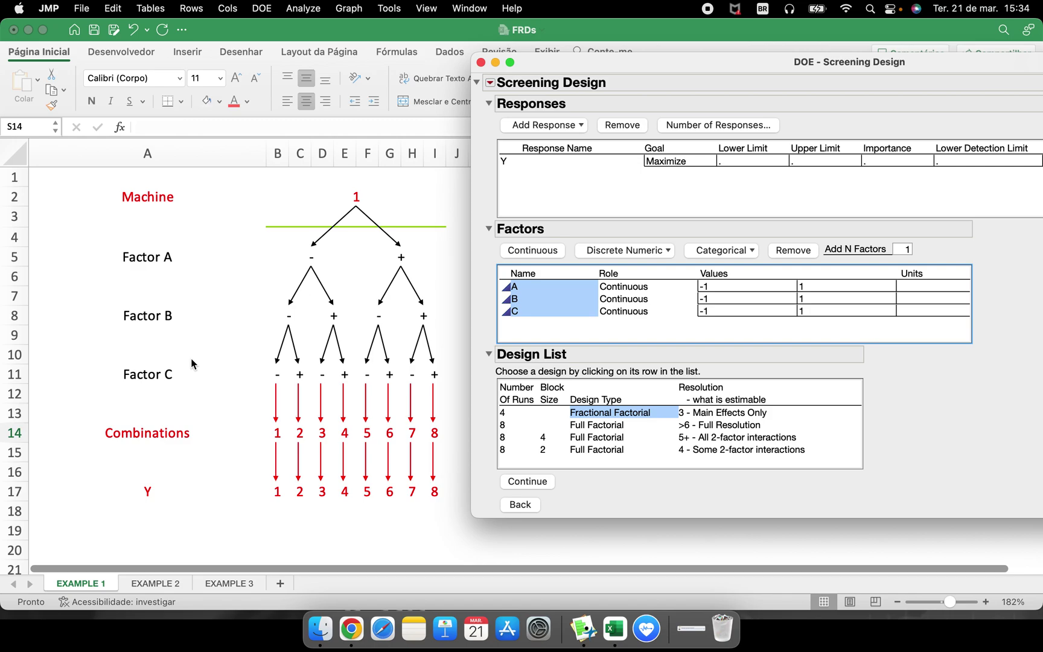
pyautogui.click(587, 426)
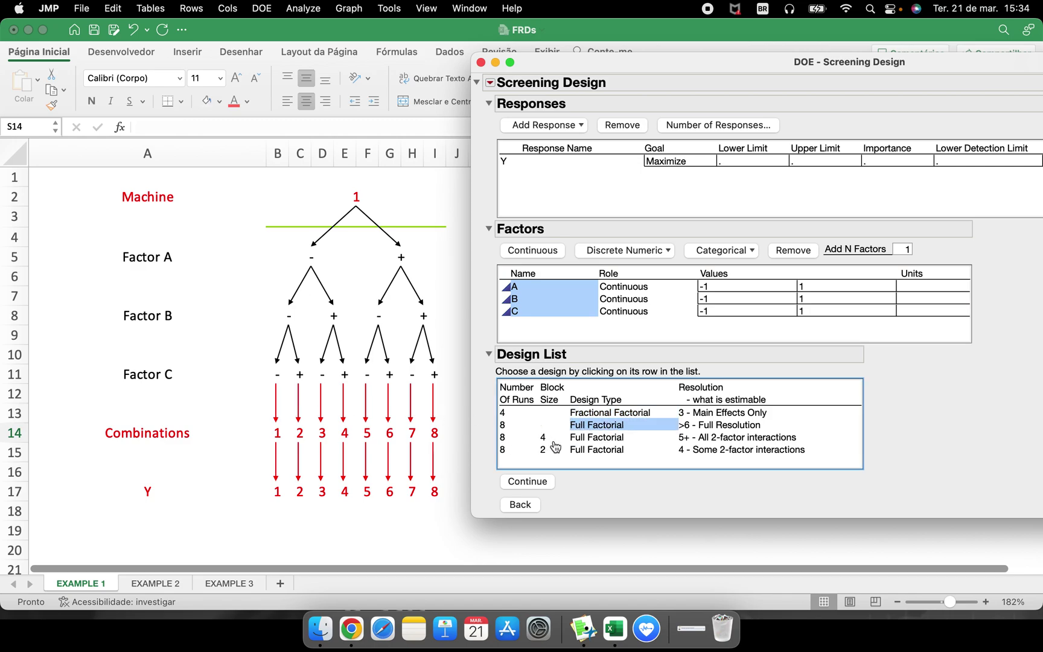
pyautogui.click(594, 449)
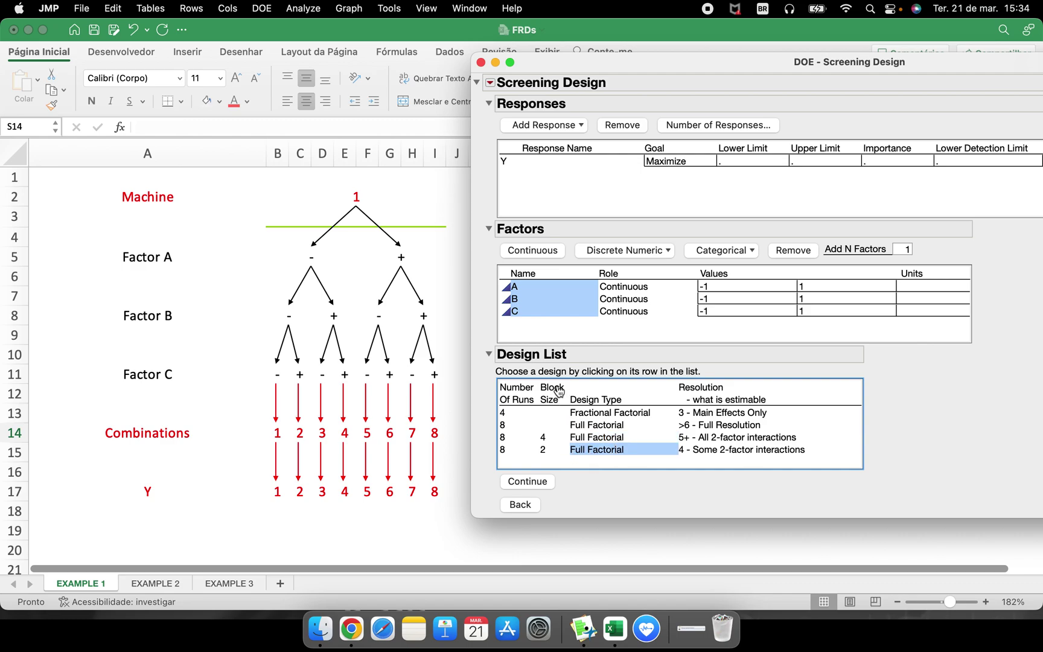
pyautogui.moveTo(543, 370)
pyautogui.mouseDown()
pyautogui.moveTo(538, 406)
pyautogui.moveTo(565, 409)
pyautogui.moveTo(560, 378)
pyautogui.moveTo(543, 386)
pyautogui.moveTo(534, 429)
pyautogui.mouseUp()
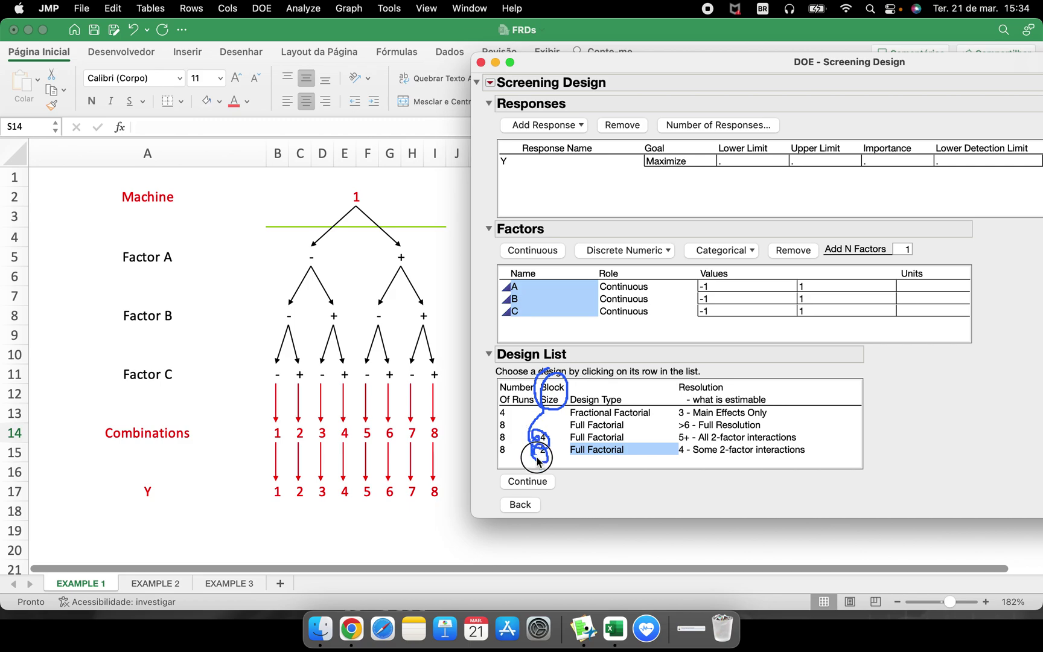
pyautogui.click(545, 427)
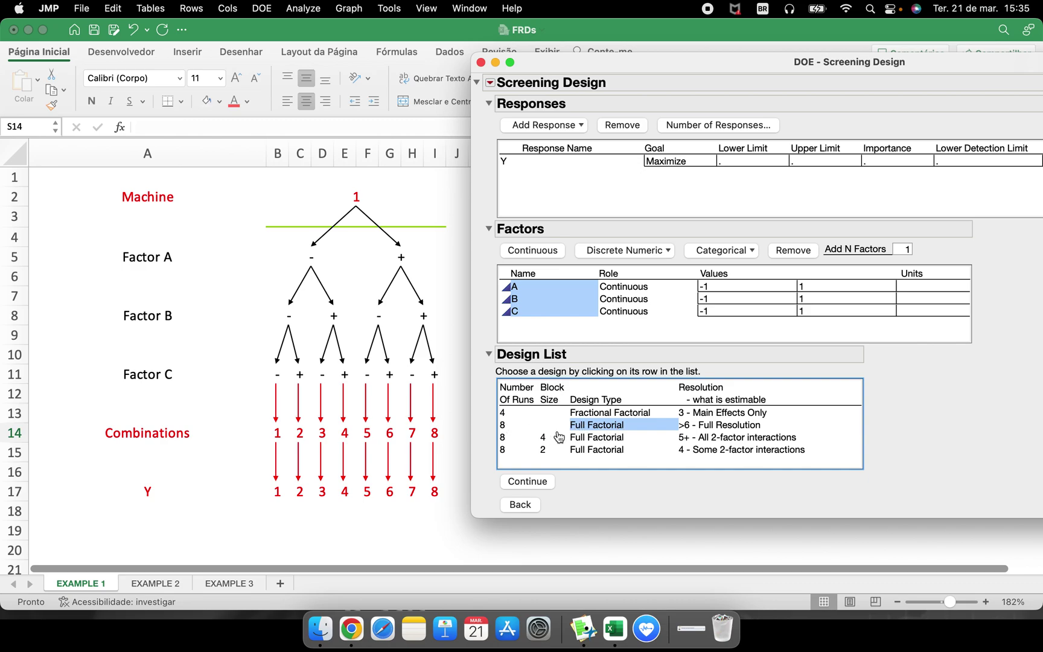
pyautogui.click(544, 482)
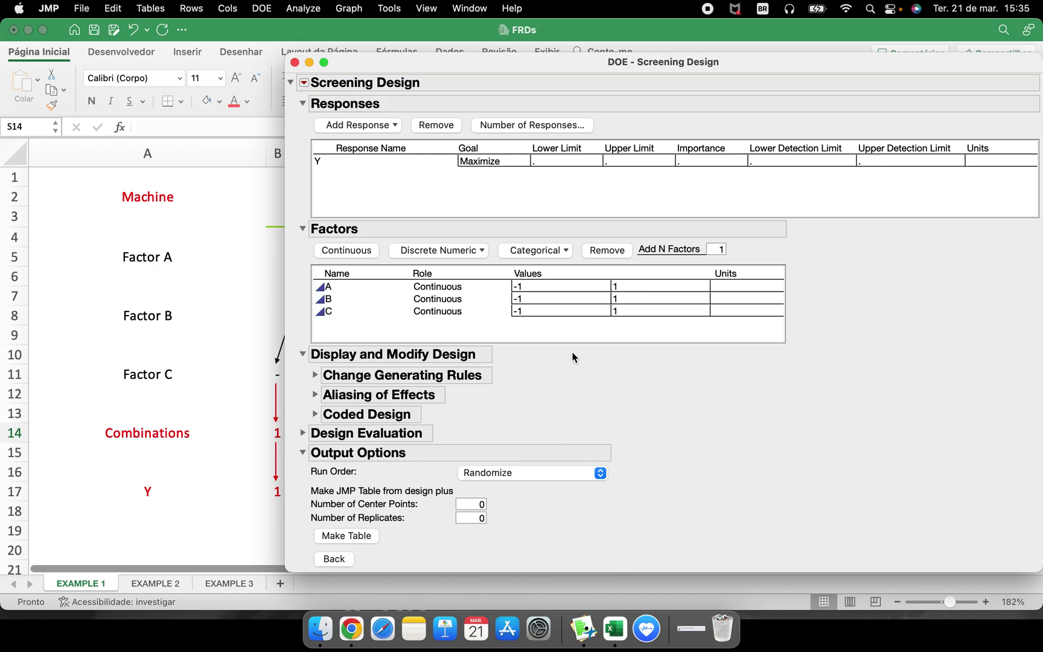
# - Set the Run Order to Sort Left to Right
pyautogui.moveTo(513, 63); pyautogui.dragTo(716, 33)
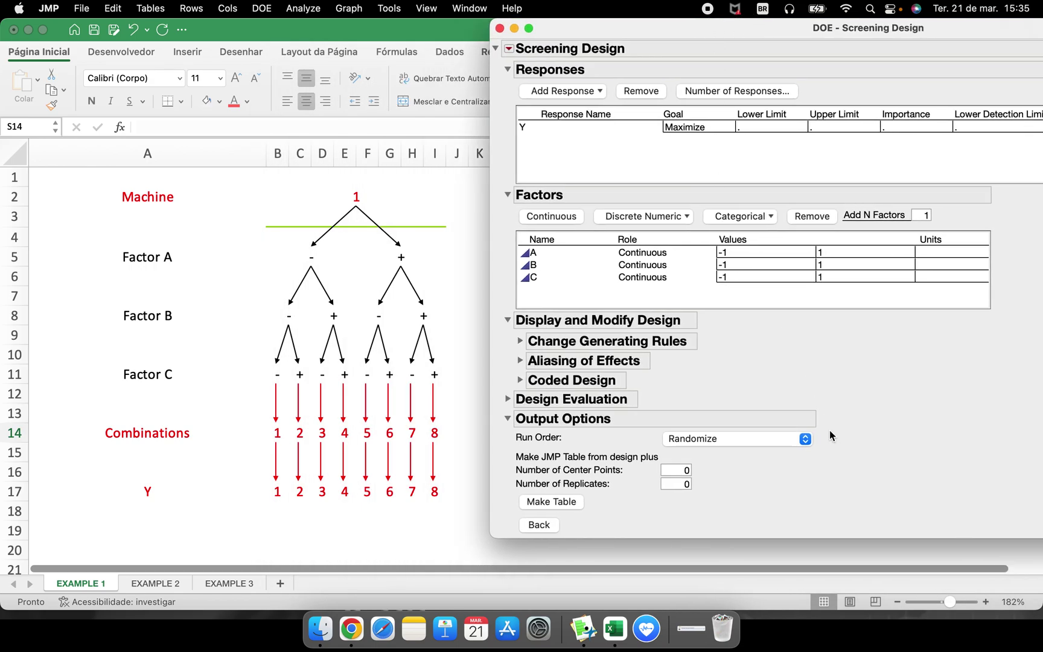
pyautogui.moveTo(624, 494)
pyautogui.mouseDown()
pyautogui.moveTo(521, 492)
pyautogui.moveTo(594, 483)
pyautogui.mouseUp()
pyautogui.click(735, 446)
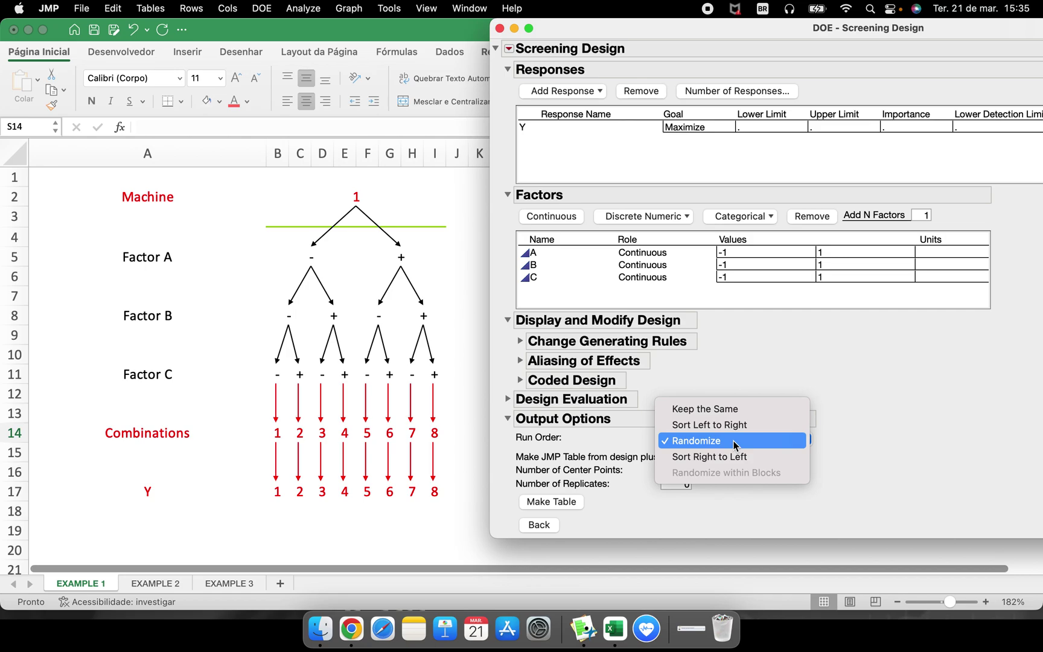
pyautogui.click(735, 428)
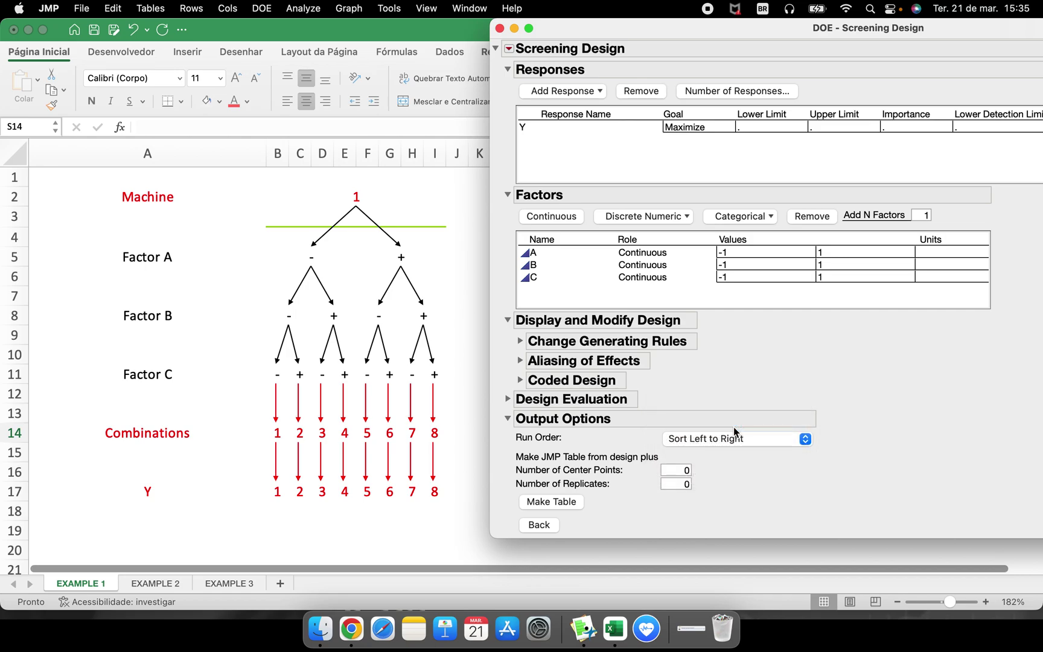
pyautogui.click(732, 446)
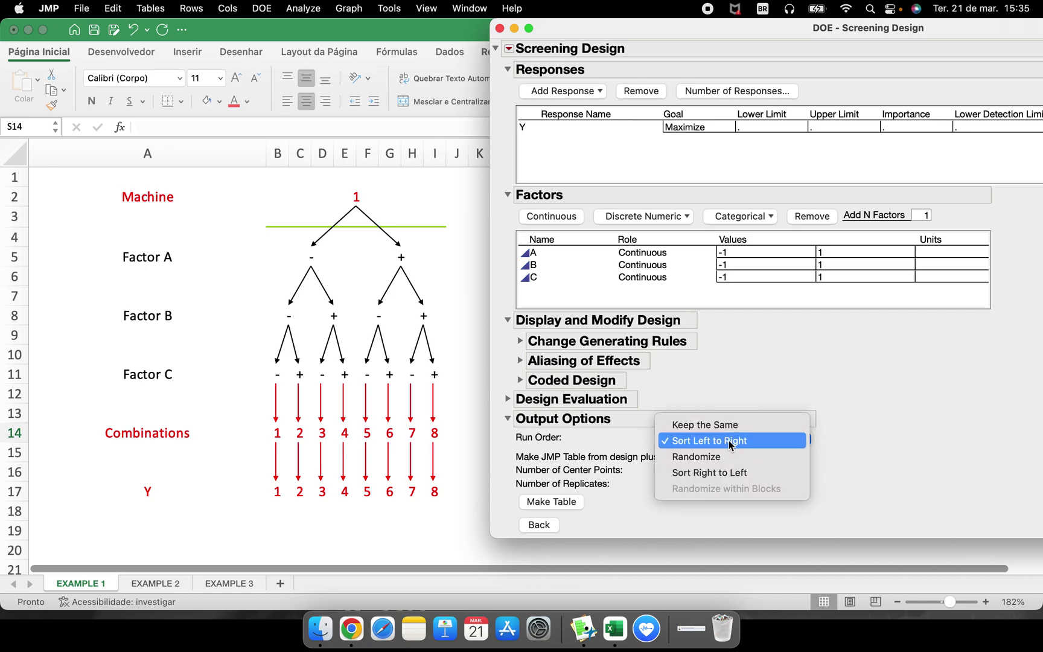
pyautogui.click(730, 442)
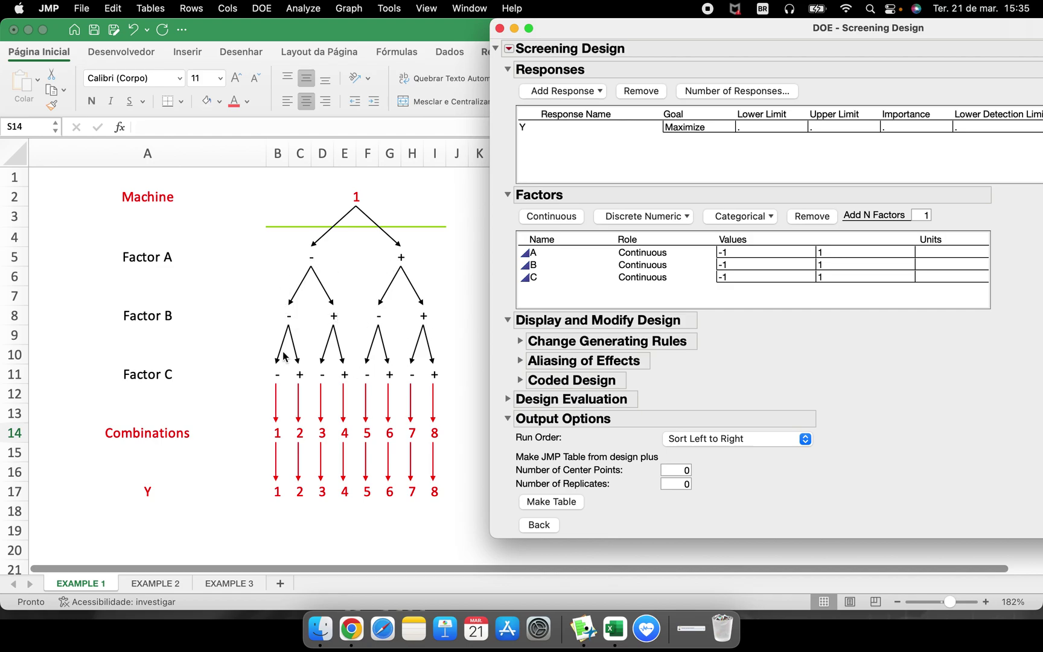
pyautogui.click(724, 437)
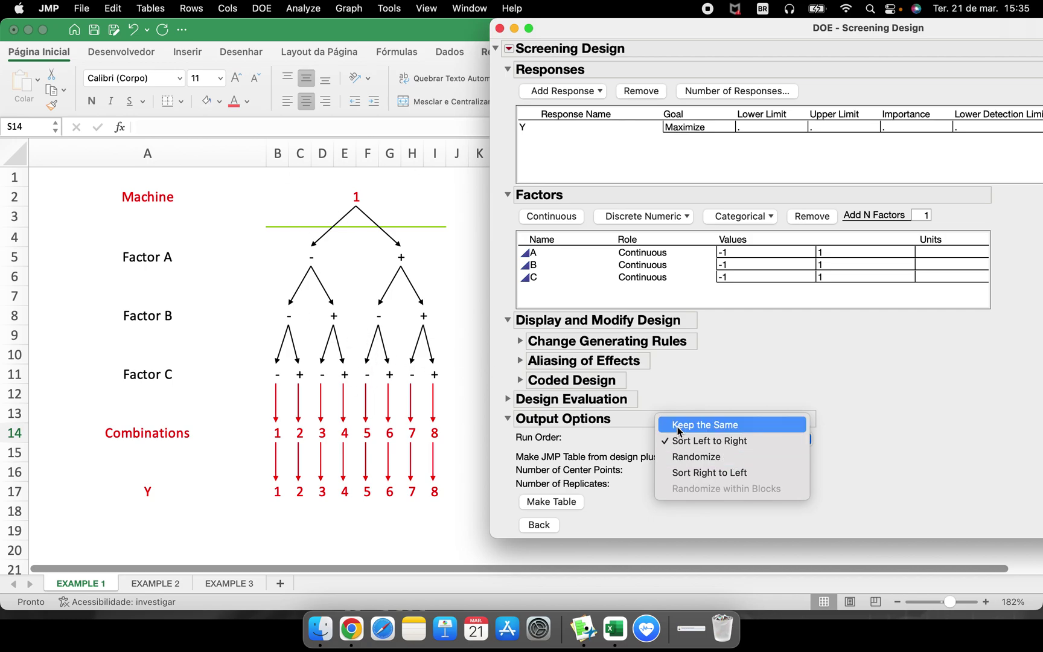
pyautogui.click(717, 441)
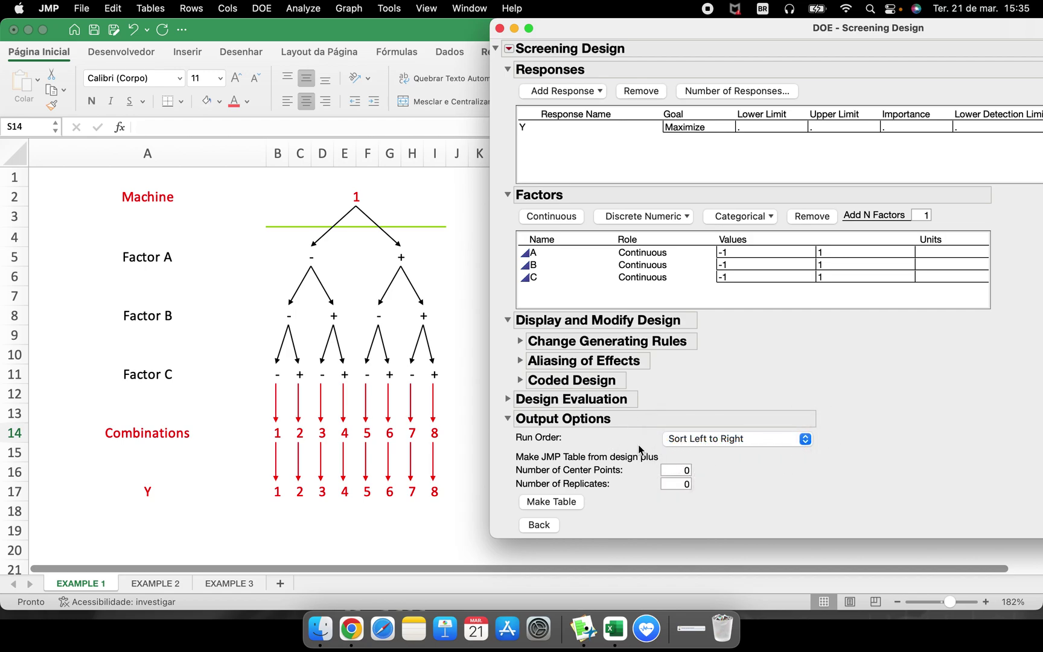
# - Make the 8-run table and minimize the screening design window
pyautogui.click(555, 502)
pyautogui.moveTo(471, 124); pyautogui.dragTo(706, 130)
pyautogui.click(311, 29)
pyautogui.moveTo(509, 132); pyautogui.dragTo(611, 219)
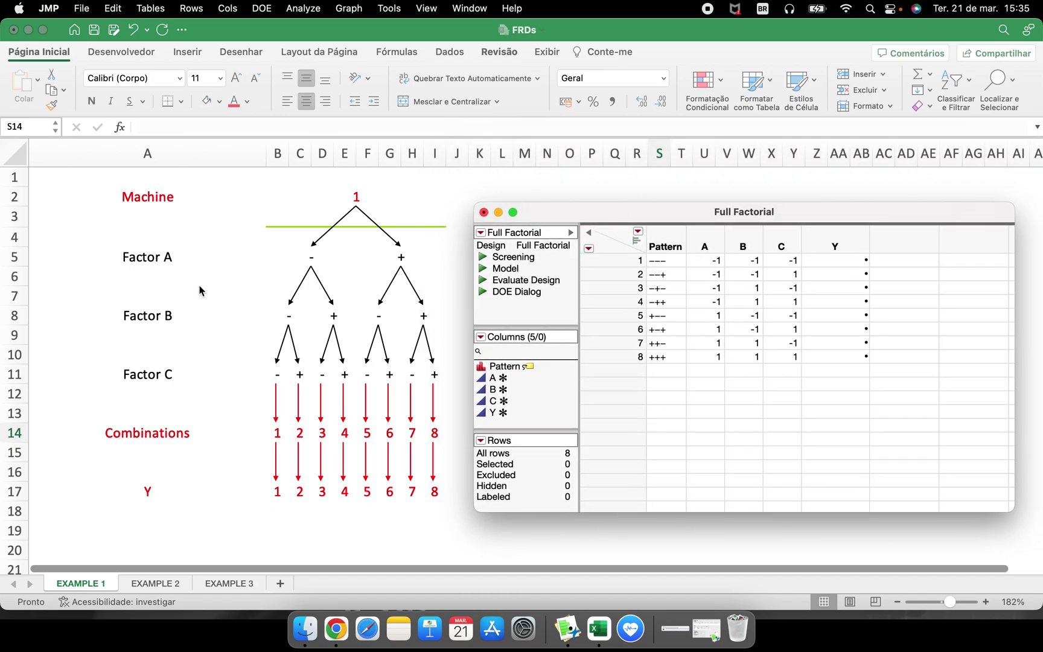
# - Insert a column named Combinations before Y
pyautogui.moveTo(704, 264); pyautogui.dragTo(748, 295)
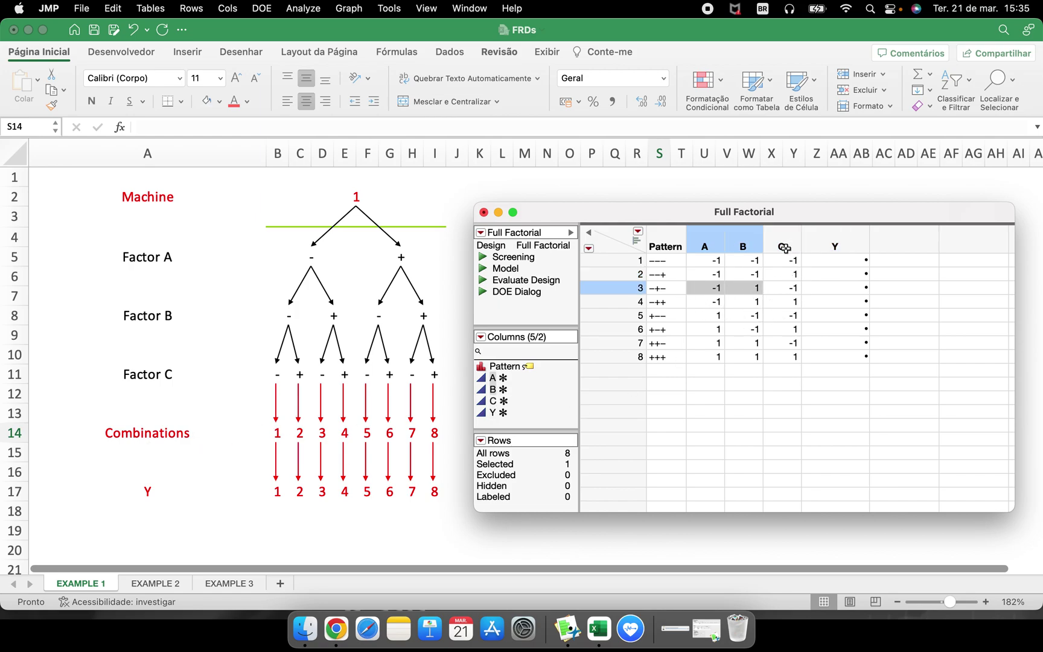
pyautogui.click(825, 241)
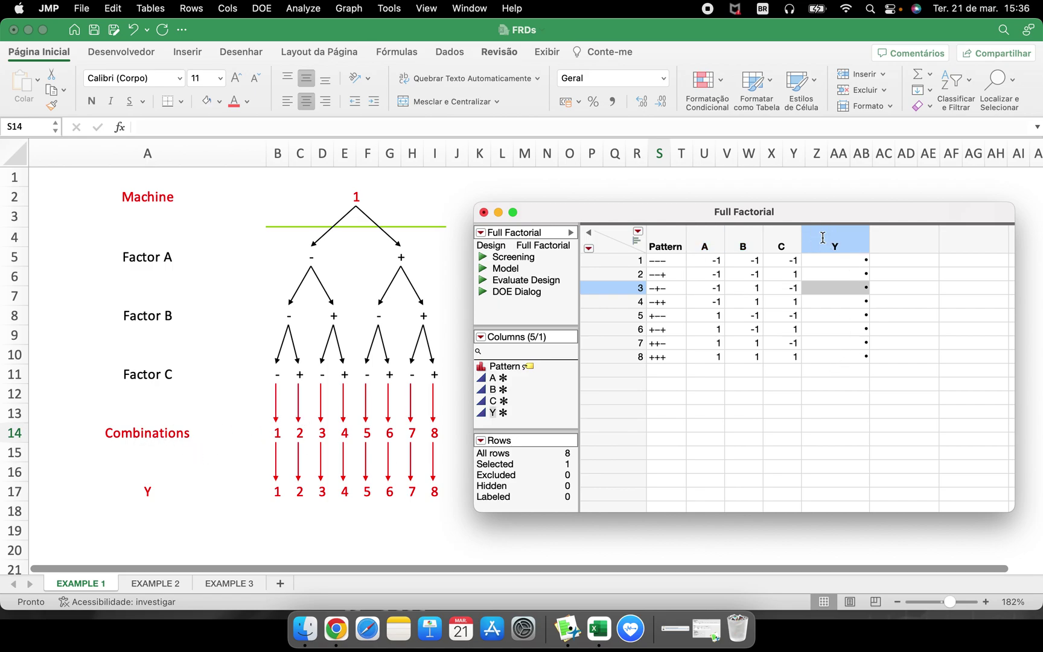
pyautogui.rightClick(823, 237)
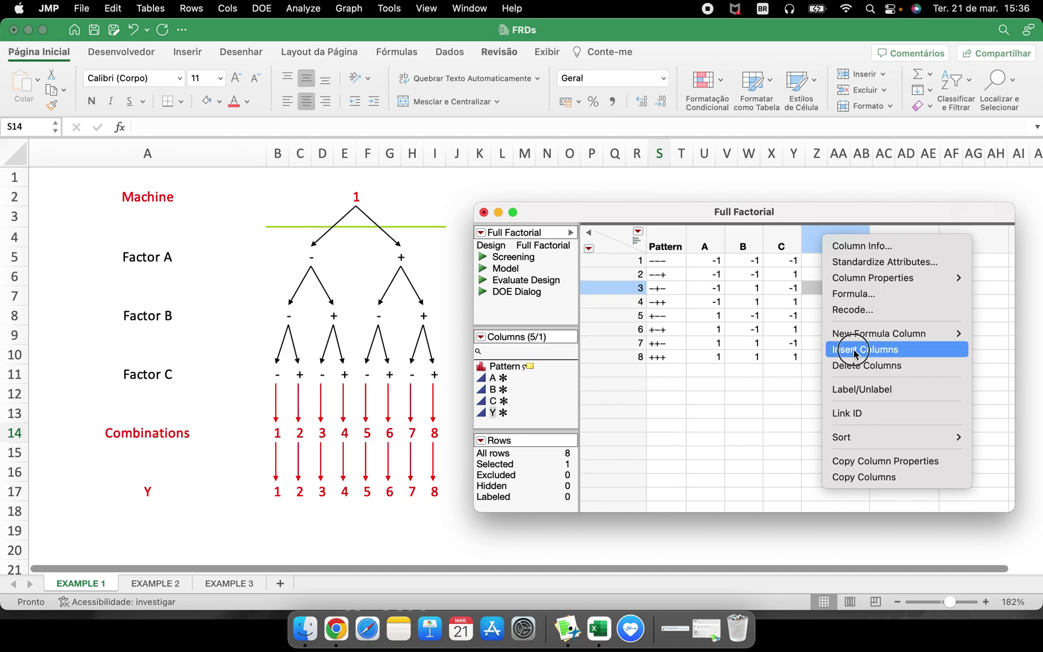
pyautogui.press('Escape')
pyautogui.doubleClick(841, 242)
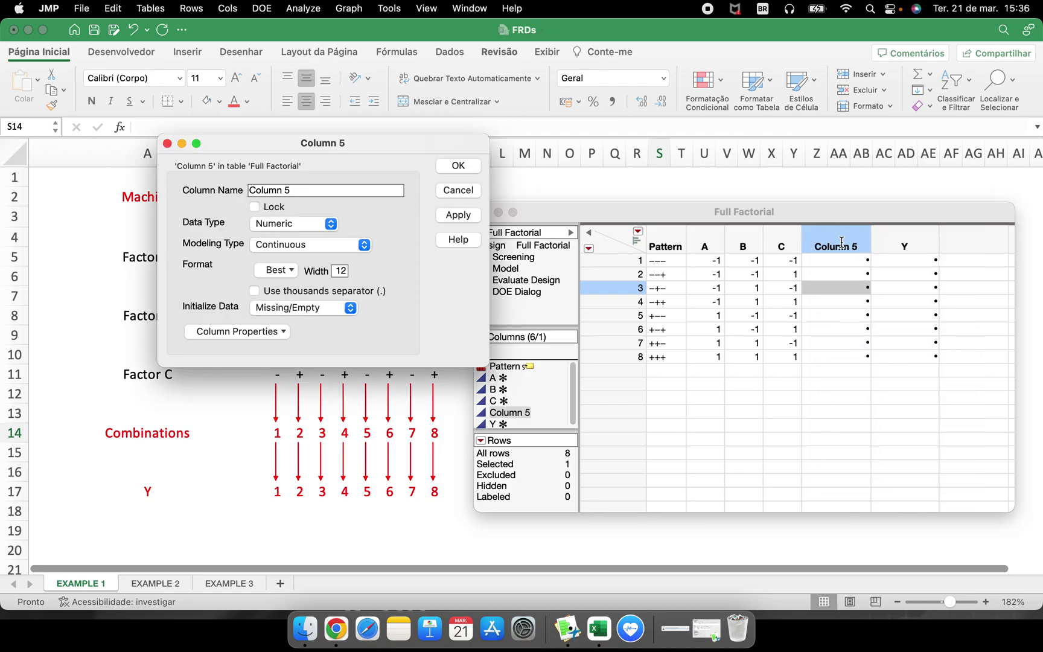
pyautogui.write('COMBINA')
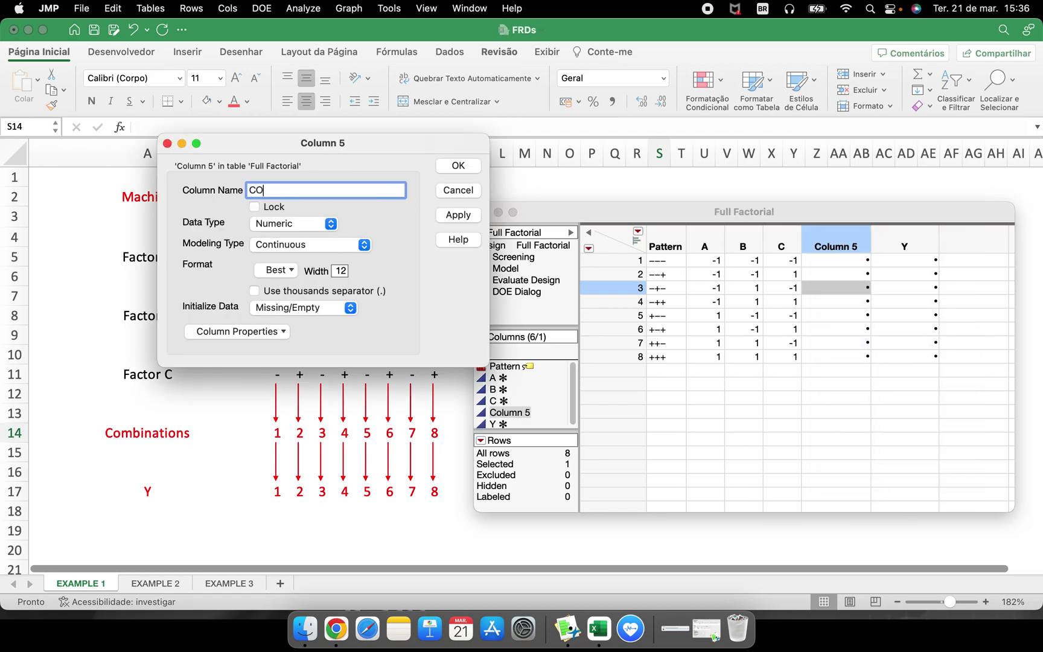
pyautogui.press('BackSpace')
pyautogui.press('BackSpace')
pyautogui.press('BackSpace')
pyautogui.click(458, 165)
# - Fill Combinations with 1 through 8 and compare runs 1 and 2 with the tree
pyautogui.click(831, 264)
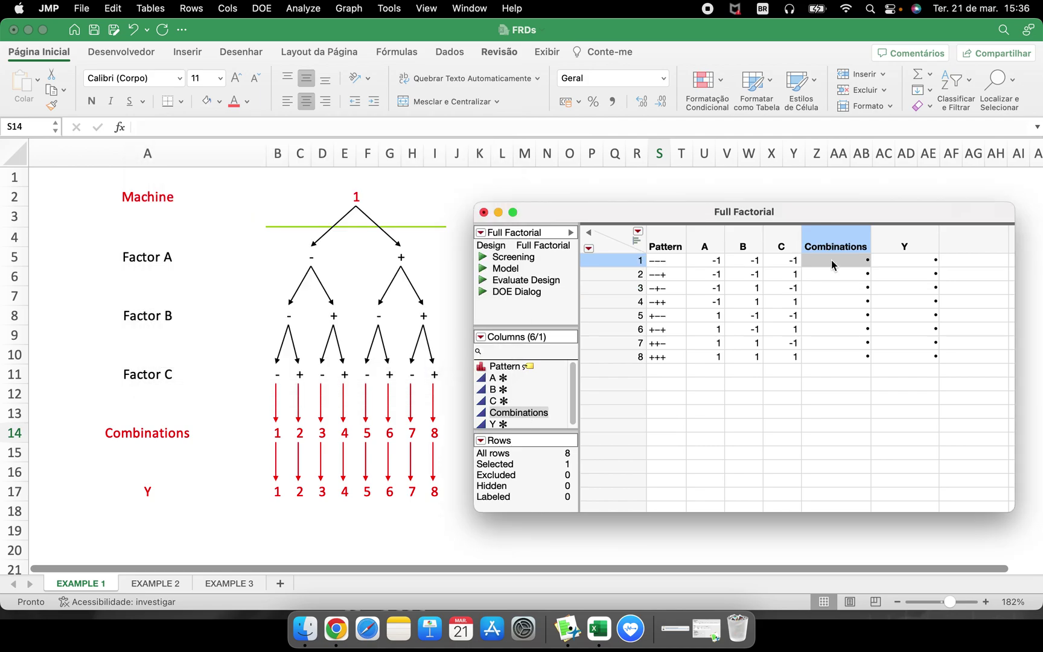
pyautogui.write('1 2 3 4')
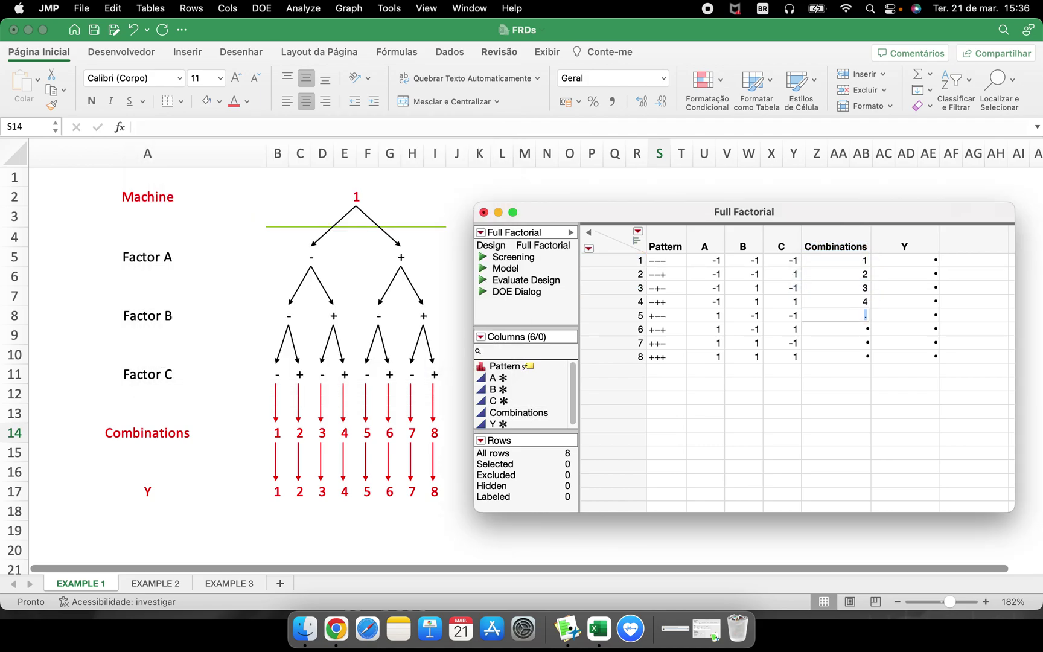
pyautogui.write(' 5 6 7 8')
pyautogui.press('Up')
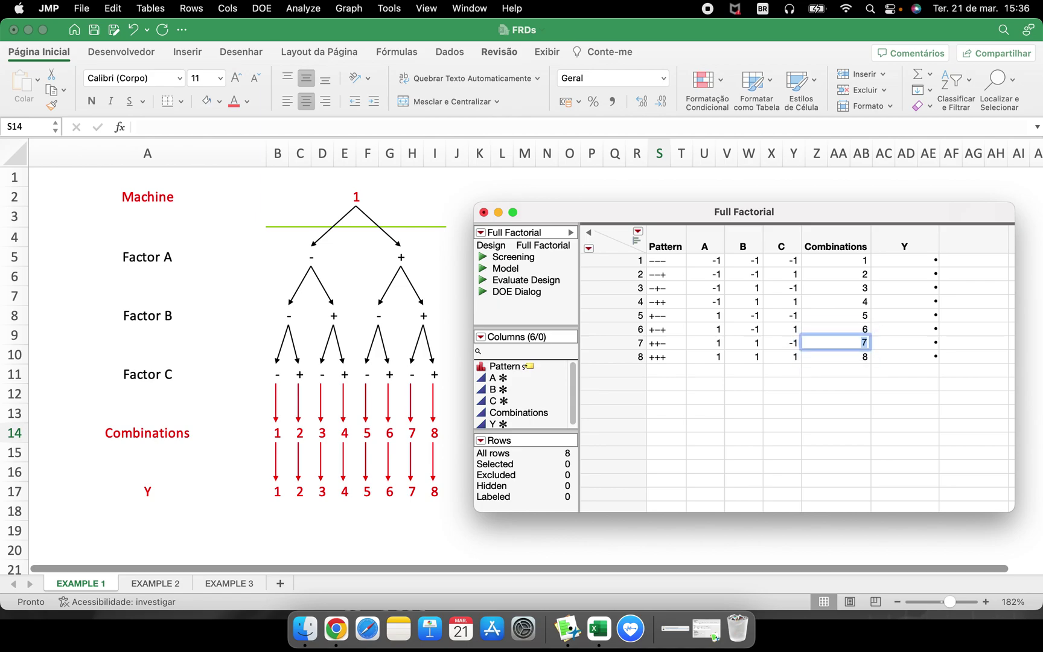
pyautogui.click(817, 380)
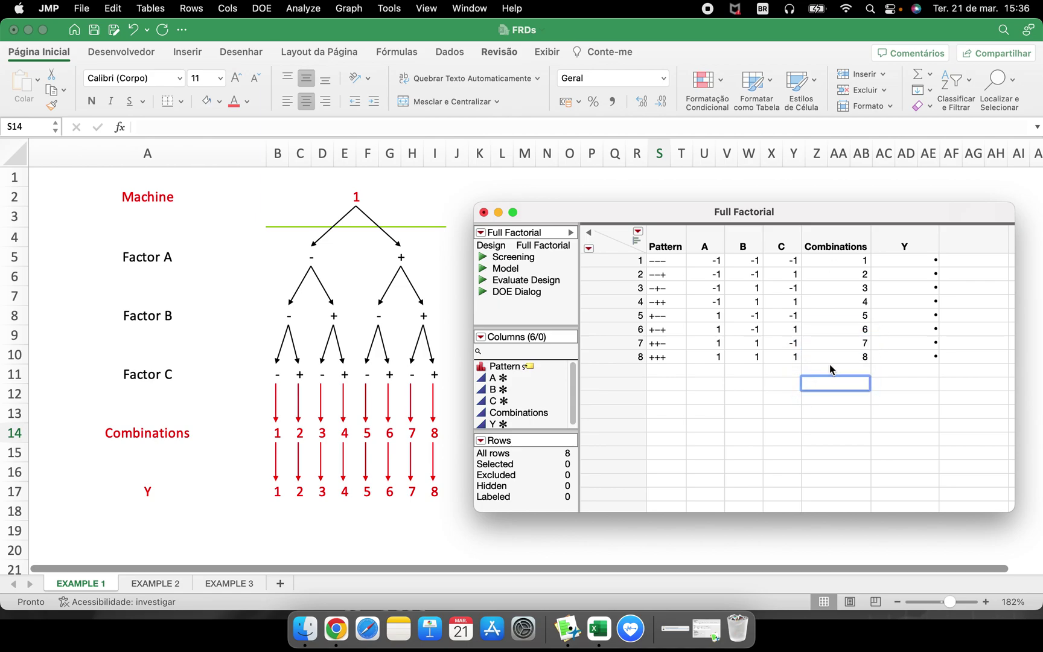
pyautogui.click(666, 261)
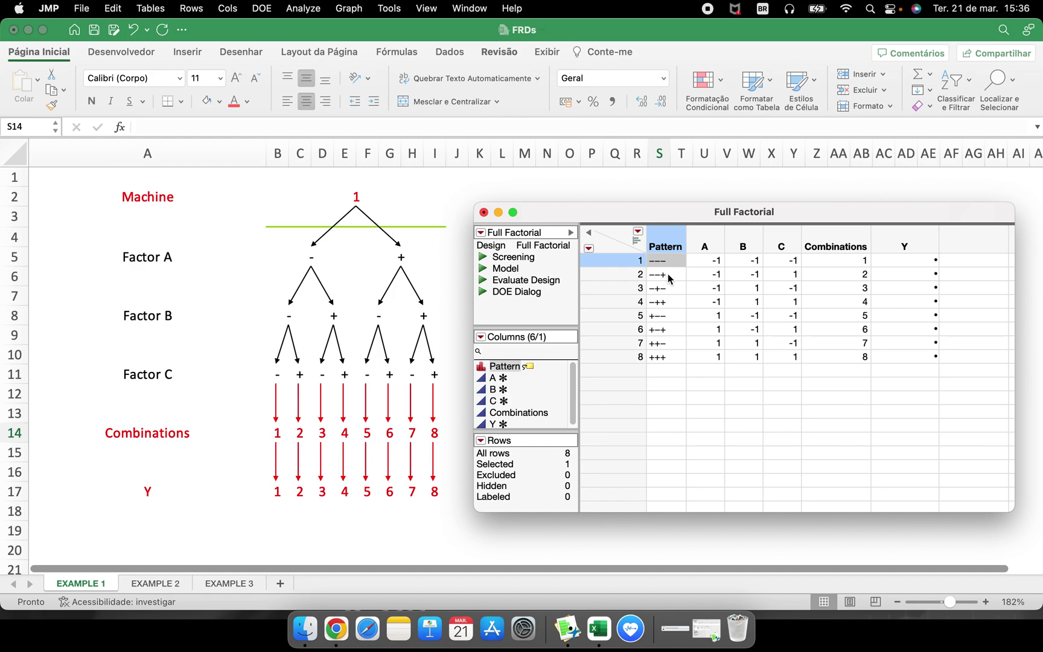
pyautogui.click(668, 276)
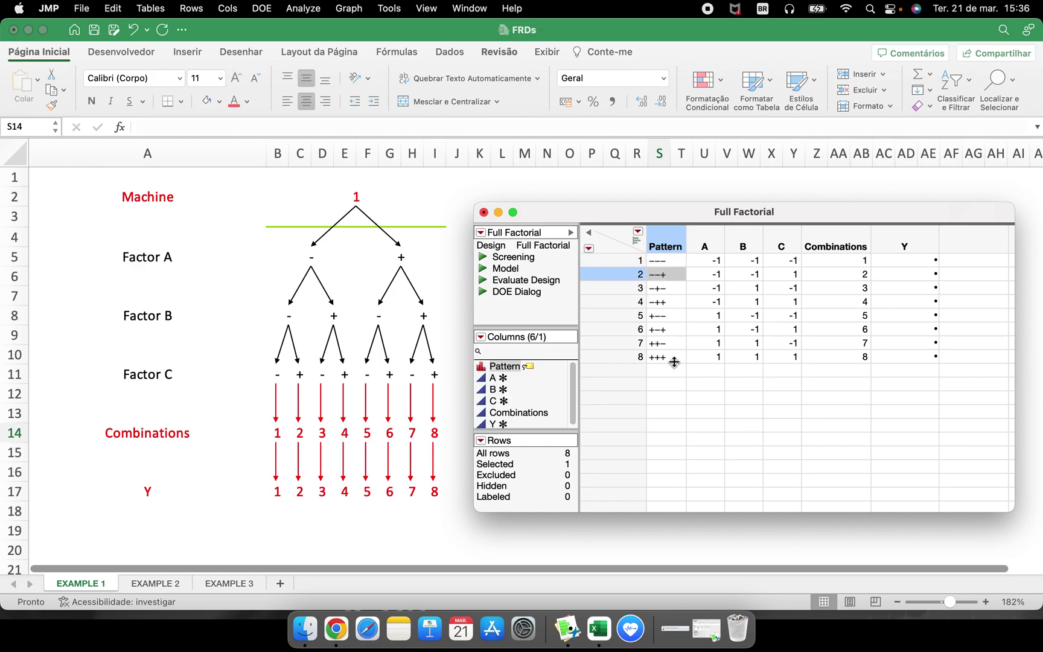
# - Close the Full Factorial table without saving, show EXAMPLE 2, and close the screening design
pyautogui.click(484, 212)
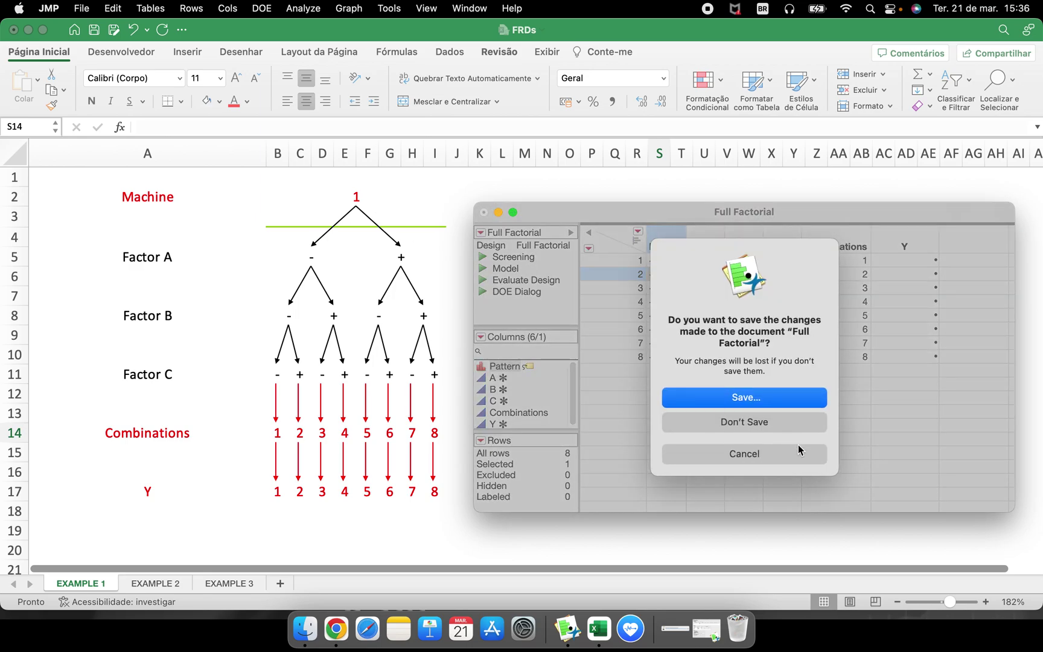
pyautogui.click(788, 430)
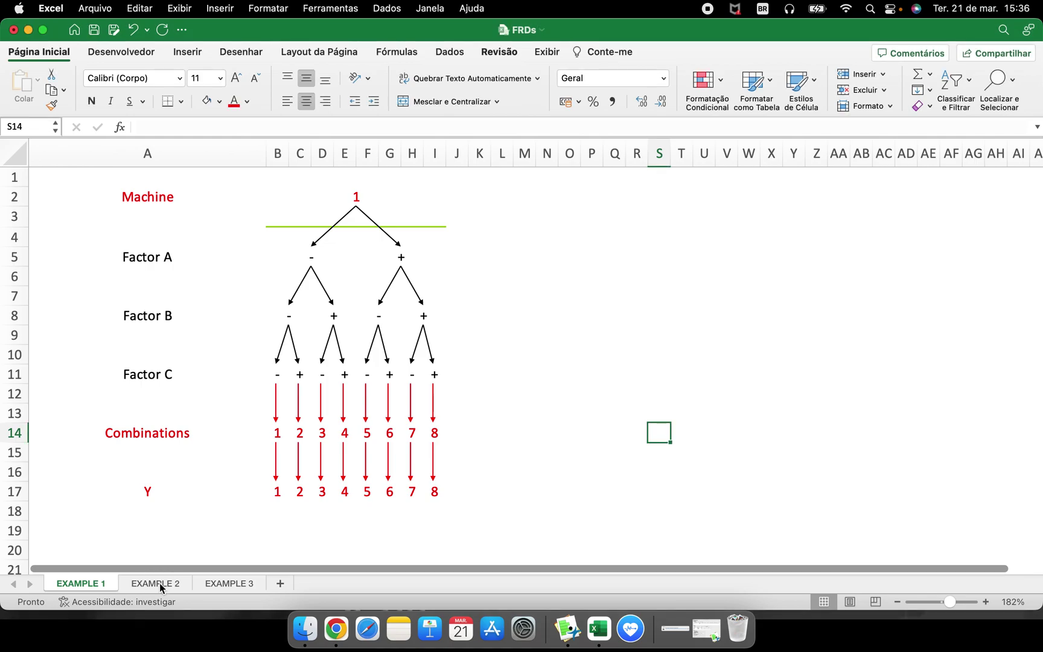
pyautogui.click(160, 582)
pyautogui.click(706, 629)
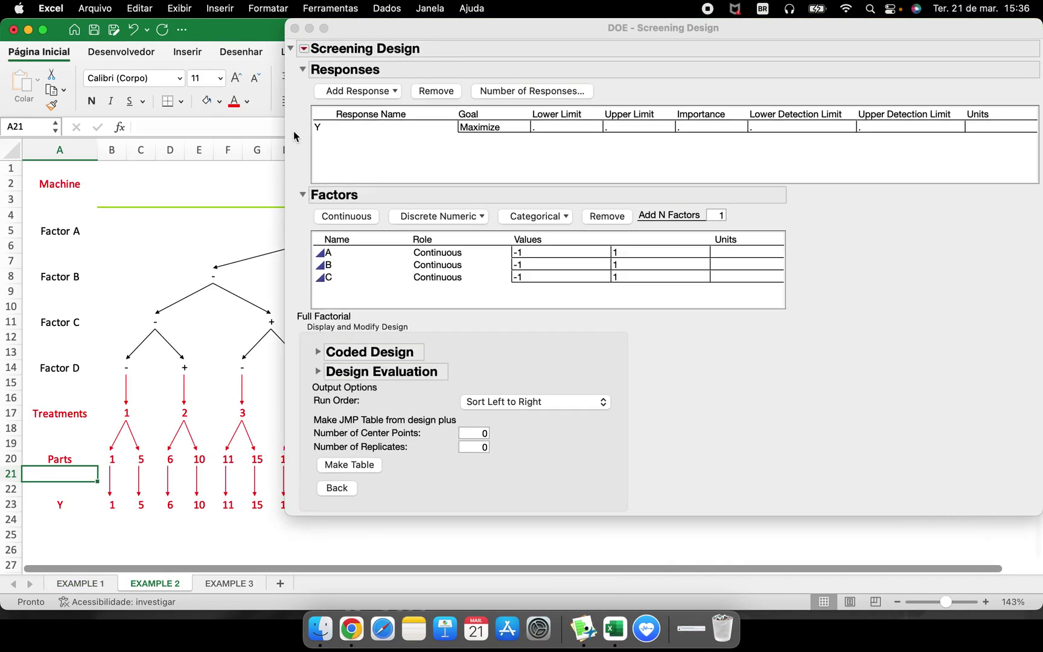
pyautogui.click(294, 28)
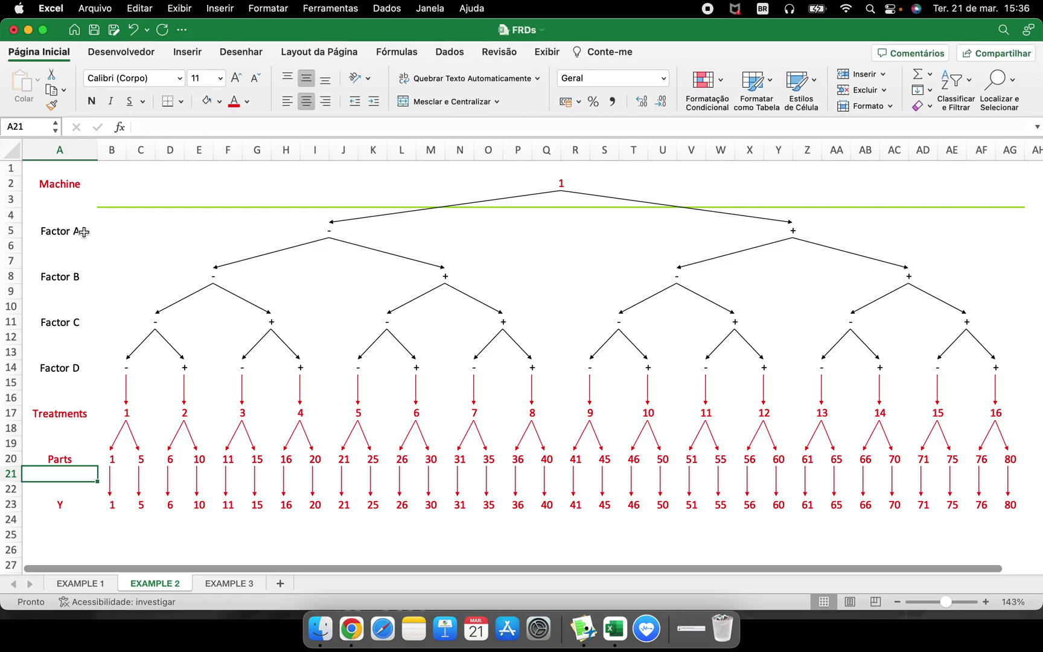
# - Highlight Machine, factors A–D, the treatments, and parts 1–5 under treatment 1
pyautogui.click(79, 177)
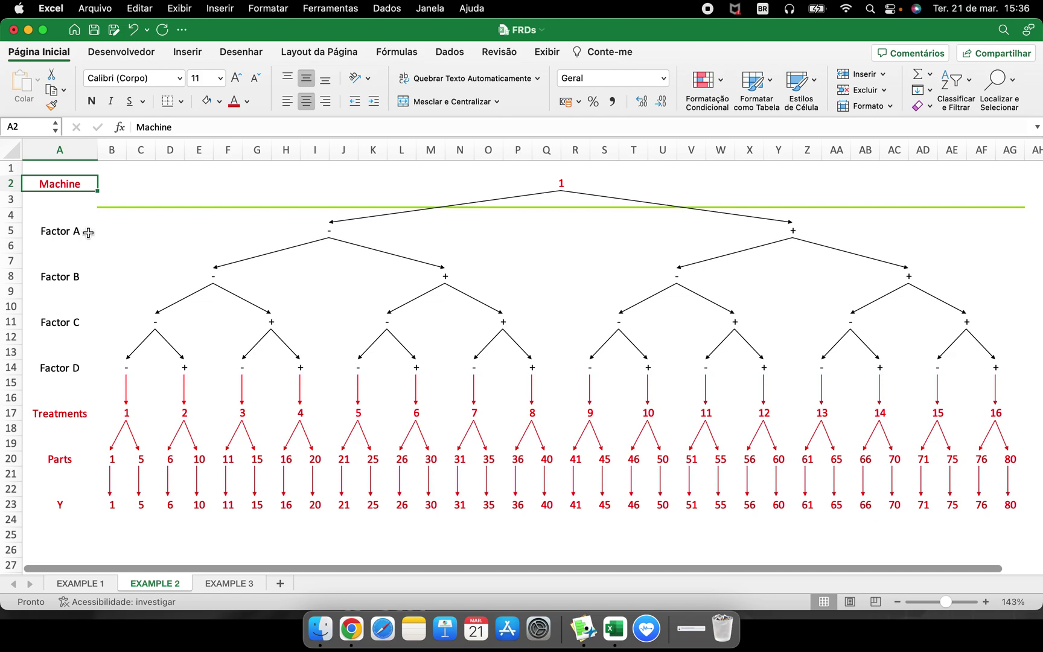
pyautogui.moveTo(88, 232); pyautogui.dragTo(81, 370)
pyautogui.moveTo(81, 415); pyautogui.dragTo(869, 414)
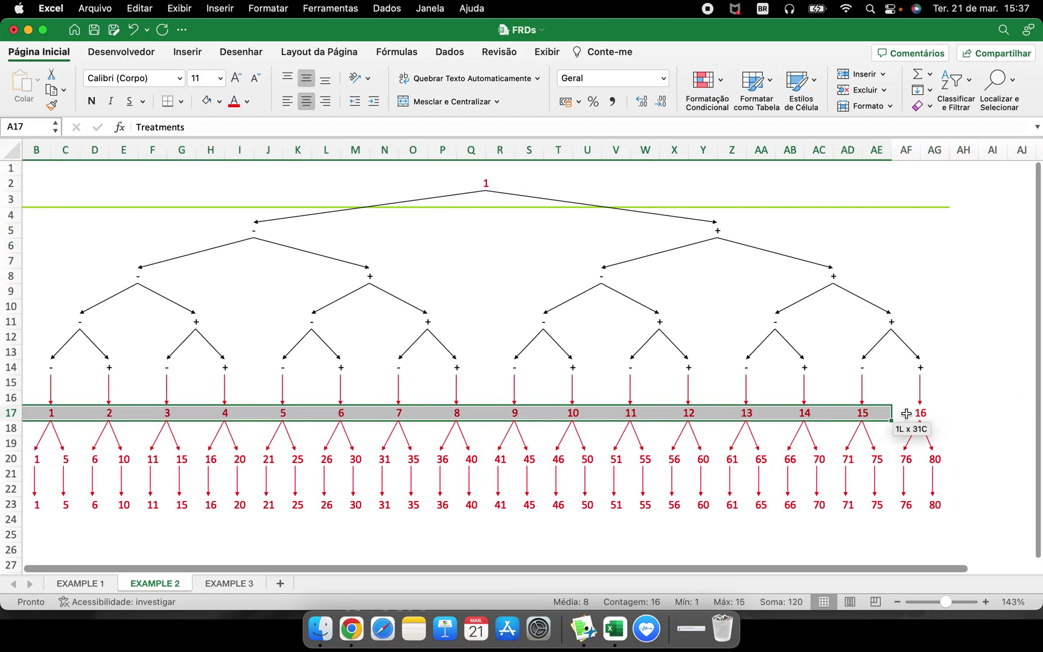
pyautogui.moveTo(867, 570); pyautogui.dragTo(284, 577)
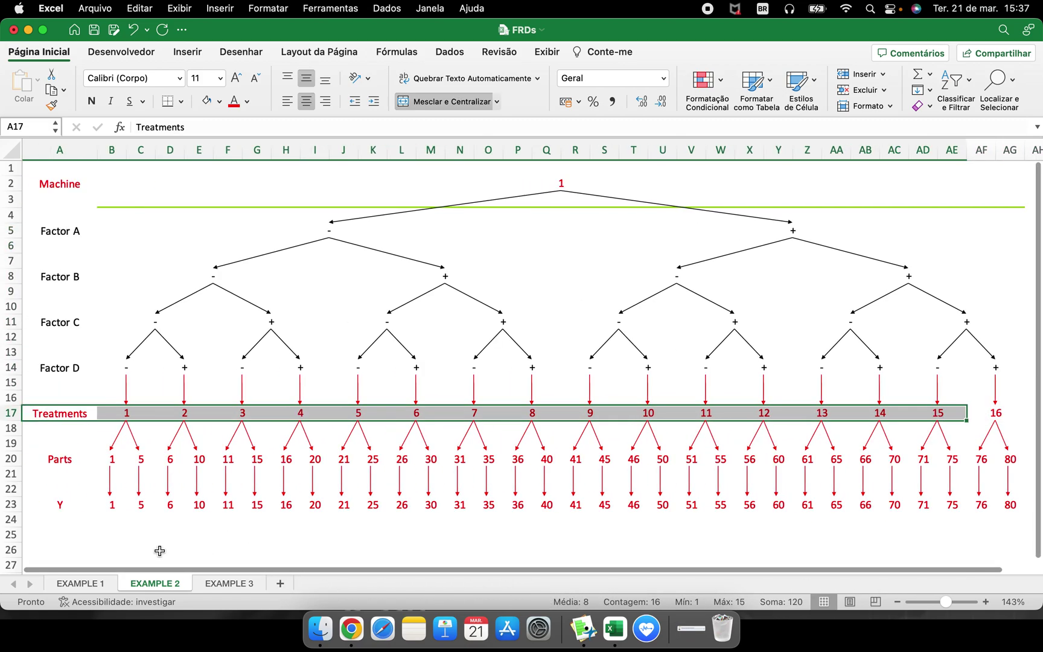
pyautogui.click(66, 458)
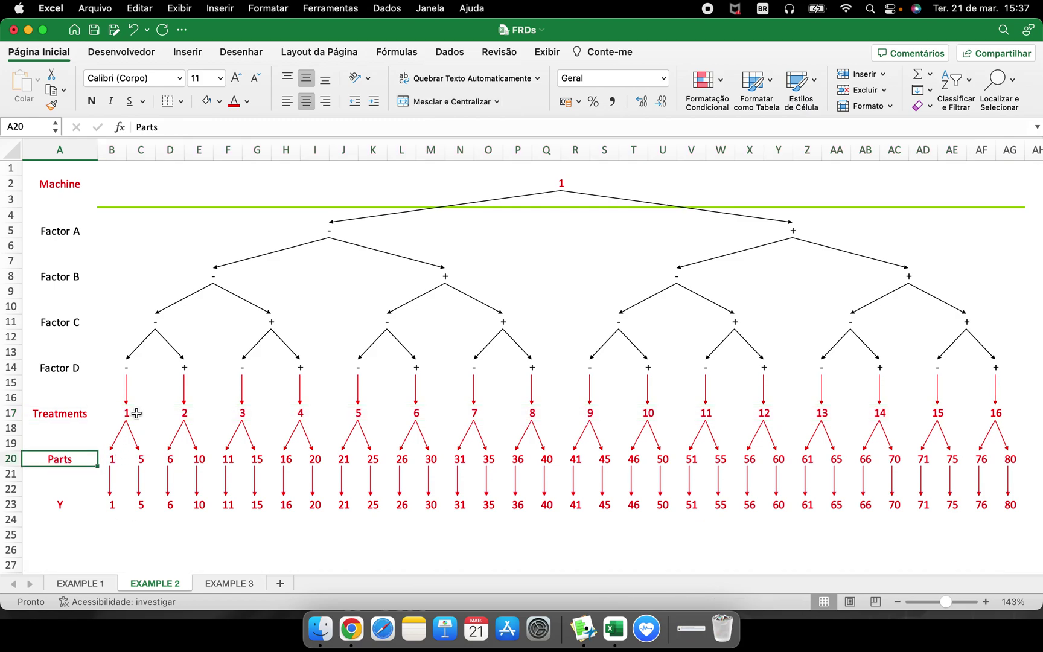
pyautogui.moveTo(115, 459); pyautogui.dragTo(141, 459)
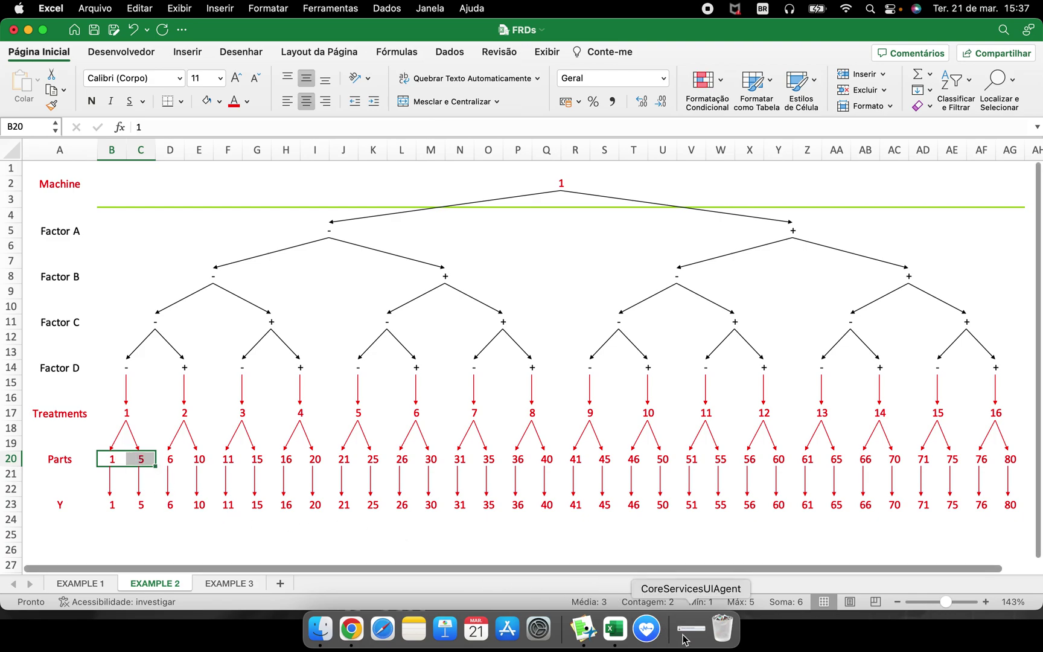
pyautogui.click(583, 628)
pyautogui.click(189, 8)
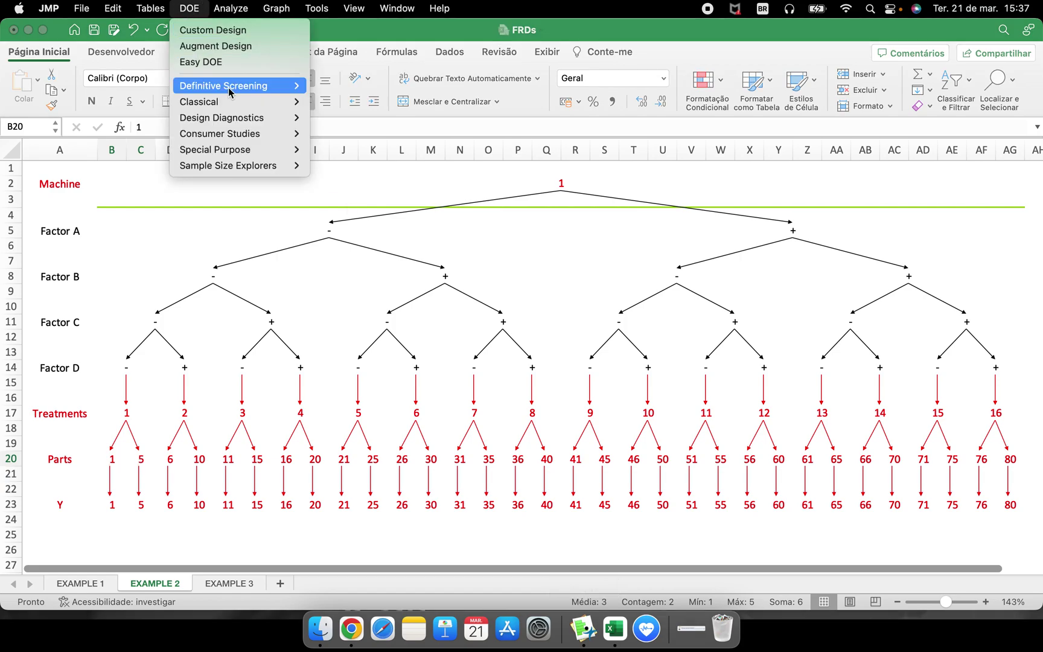
# - Start a new screening design with four continuous factors
pyautogui.moveTo(247, 104)
pyautogui.moveTo(378, 106)
pyautogui.click(540, 107)
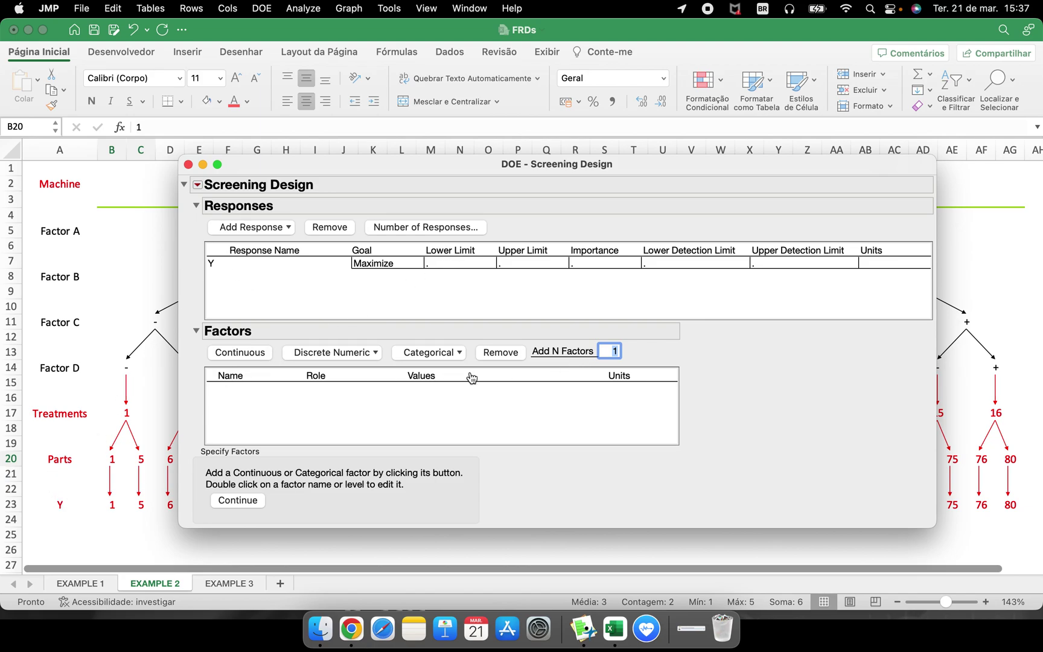
pyautogui.write('4')
pyautogui.click(229, 356)
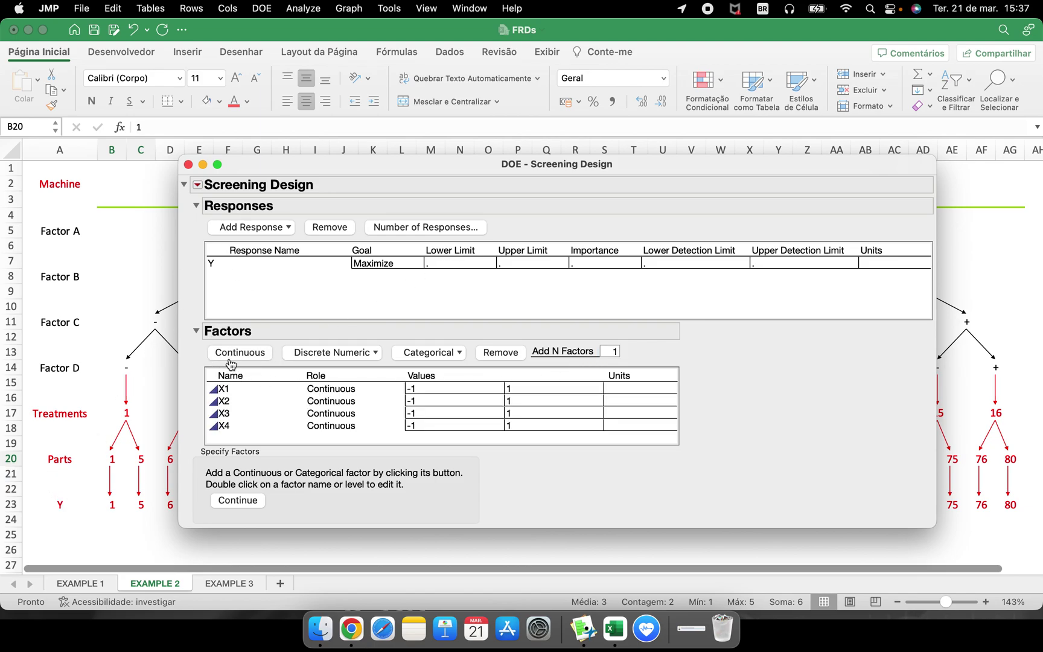
# - Rename the four factors A, B, C and D and accept them
pyautogui.doubleClick(222, 390)
pyautogui.write('a')
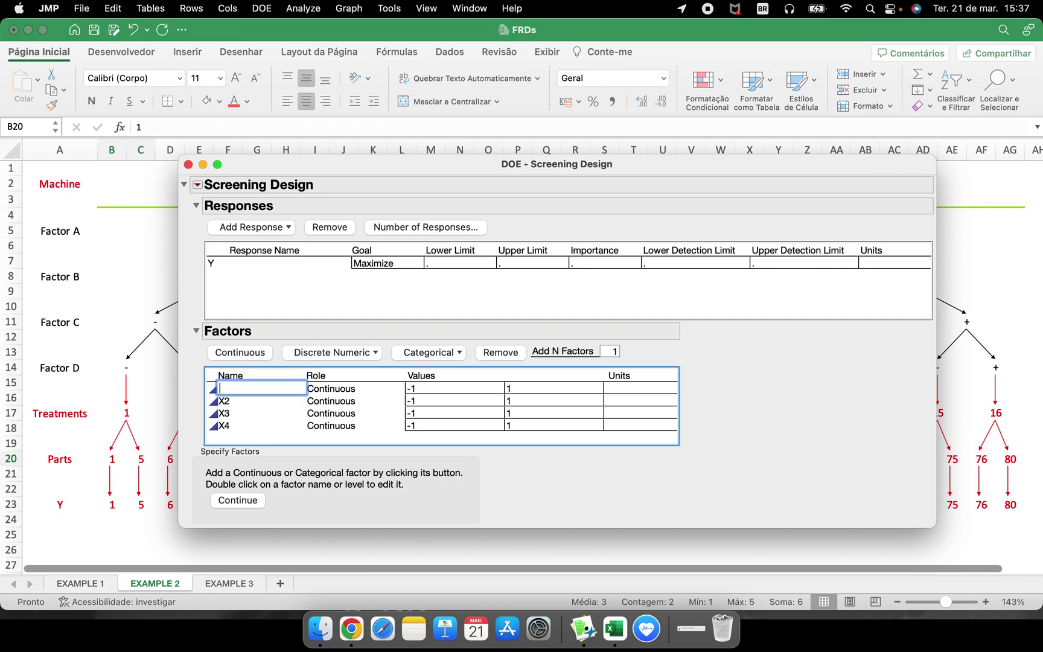
pyautogui.press('Return')
pyautogui.write('B')
pyautogui.press('Return')
pyautogui.write('C')
pyautogui.press('Return')
pyautogui.write('D')
pyautogui.press('Return')
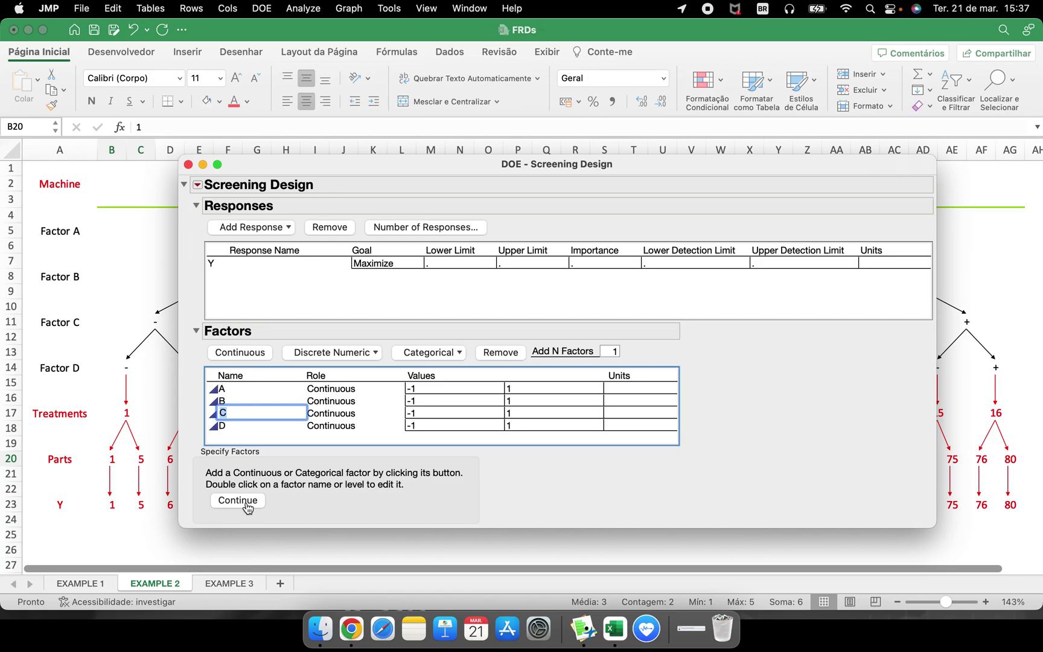
pyautogui.click(237, 501)
# - Choose the 16-run Full Factorial design and continue to output options
pyautogui.click(235, 502)
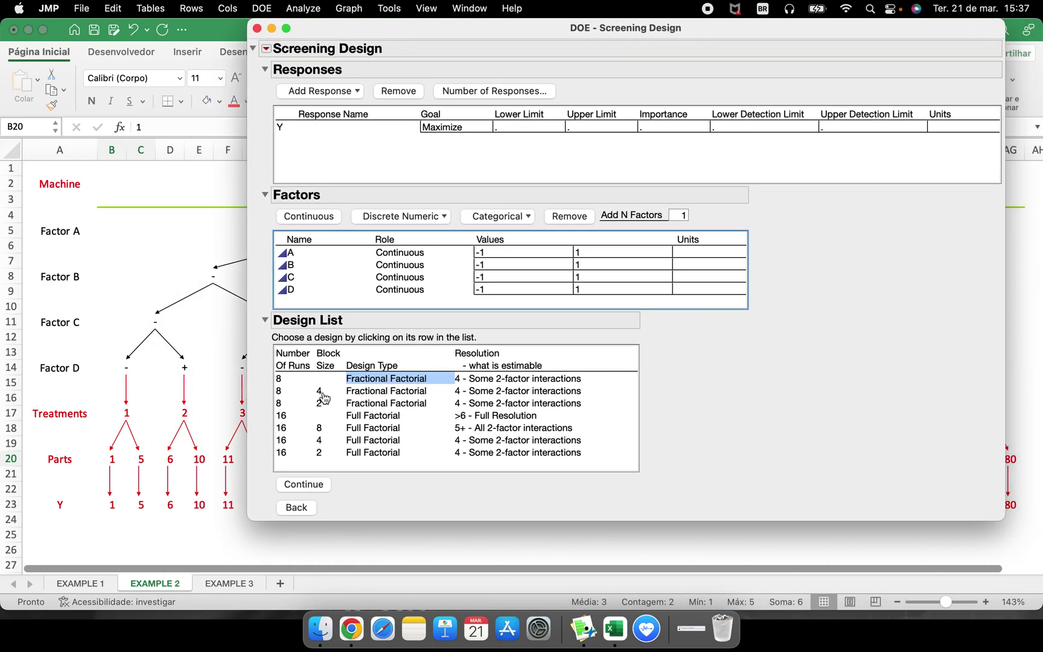
pyautogui.click(360, 416)
pyautogui.moveTo(262, 414); pyautogui.dragTo(297, 428)
pyautogui.click(366, 416)
pyautogui.click(320, 485)
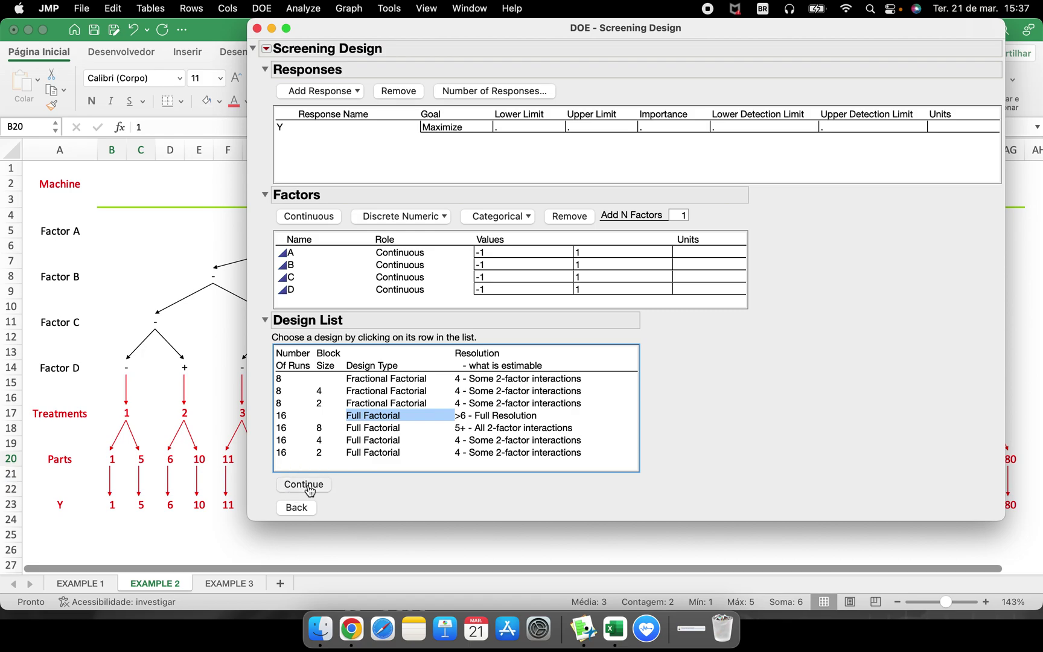
pyautogui.click(480, 439)
# - Set the Run Order to Sort Left to Right
pyautogui.click(479, 425)
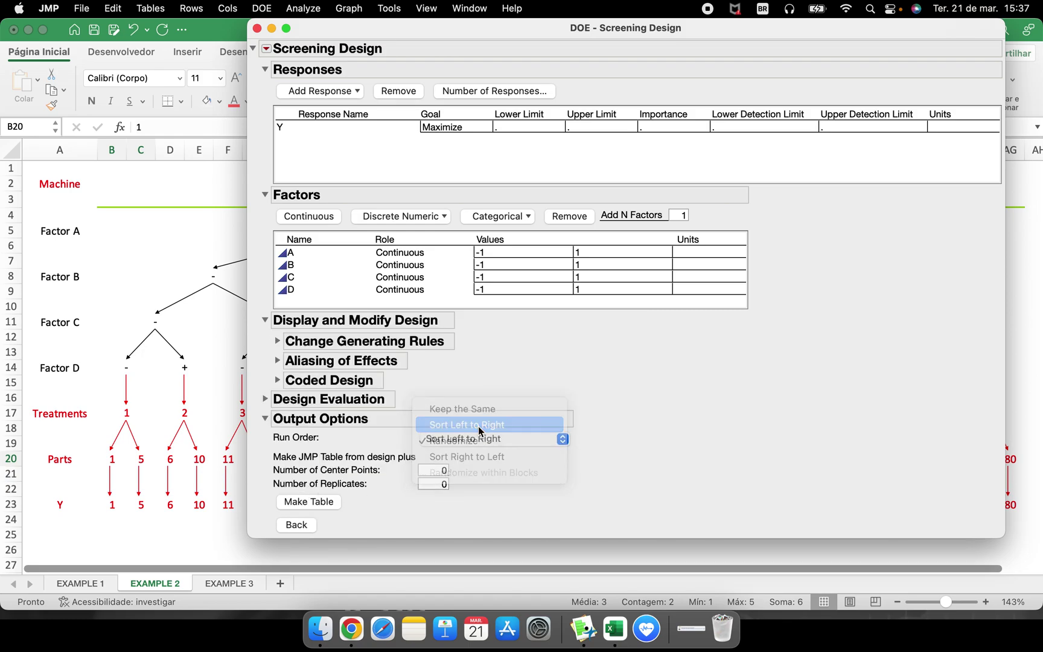
pyautogui.moveTo(463, 484)
pyautogui.mouseDown()
pyautogui.moveTo(415, 477)
pyautogui.moveTo(426, 492)
pyautogui.moveTo(463, 489)
pyautogui.moveTo(449, 470)
pyautogui.mouseUp()
pyautogui.moveTo(404, 35); pyautogui.dragTo(493, 34)
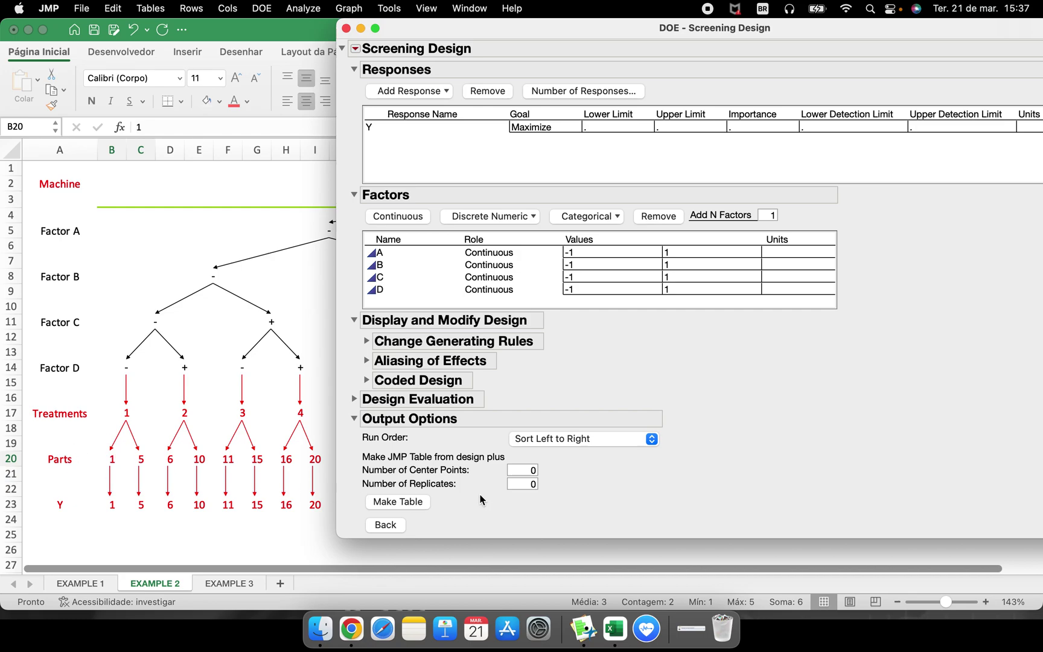
# - Set 4 replicates, make the 80-row Full Factorial table, and return to Excel
pyautogui.click(517, 483)
pyautogui.write('5')
pyautogui.click(588, 491)
pyautogui.click(522, 483)
pyautogui.write('E4')
pyautogui.press('BackSpace')
pyautogui.press('Return')
pyautogui.click(405, 503)
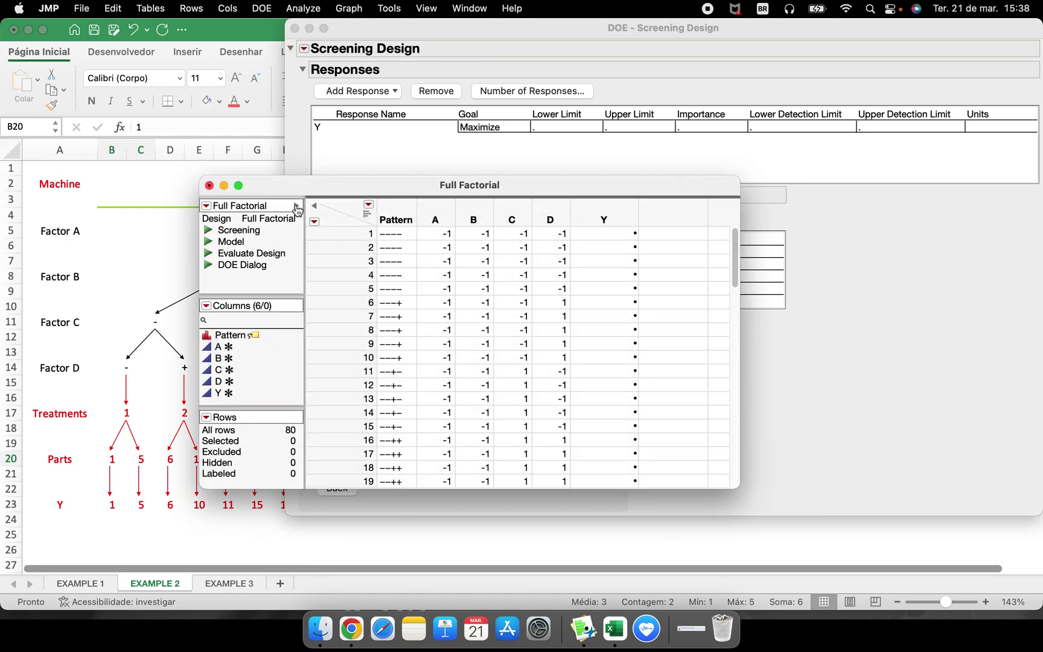
pyautogui.press('super+Tab')
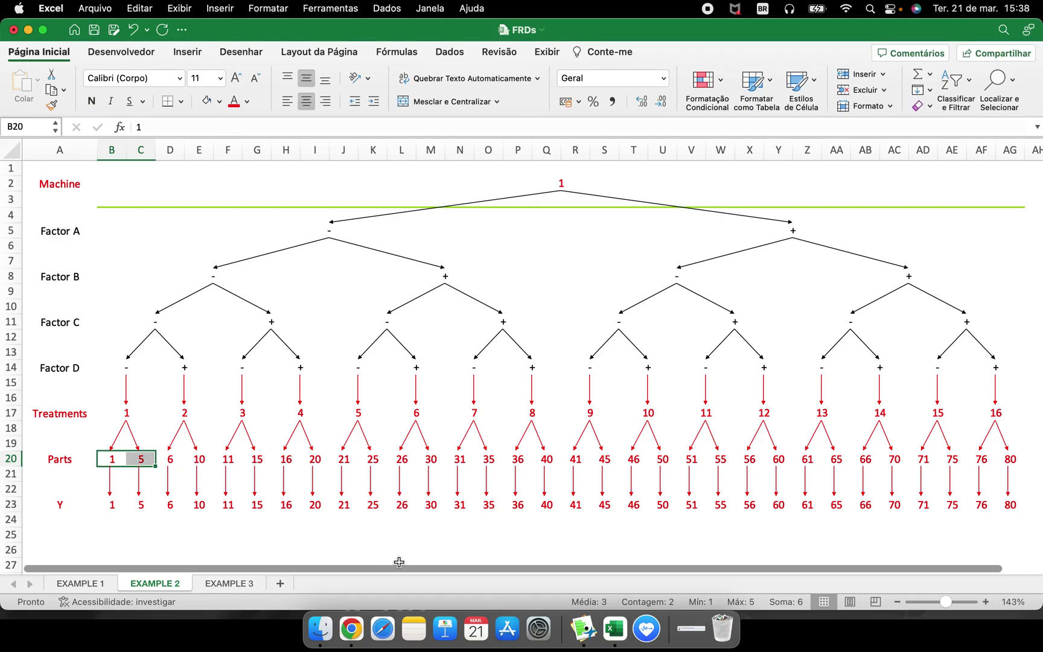
# - Bring the Full Factorial table back full screen and confirm it runs to row 80
pyautogui.hscroll(1, 401, 568)
pyautogui.click(981, 504)
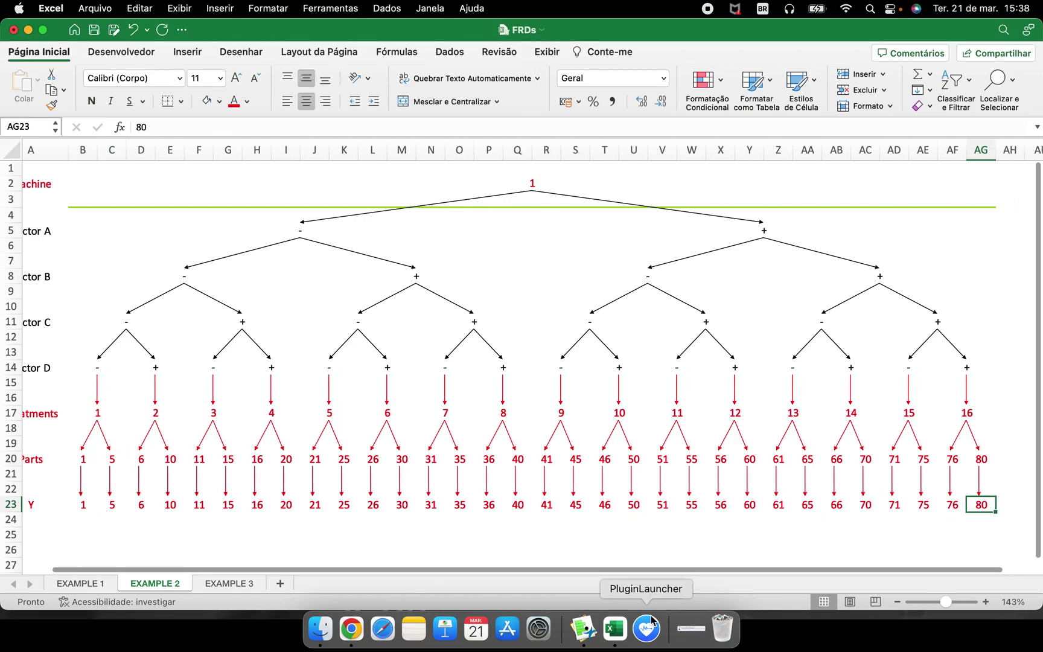
pyautogui.click(583, 628)
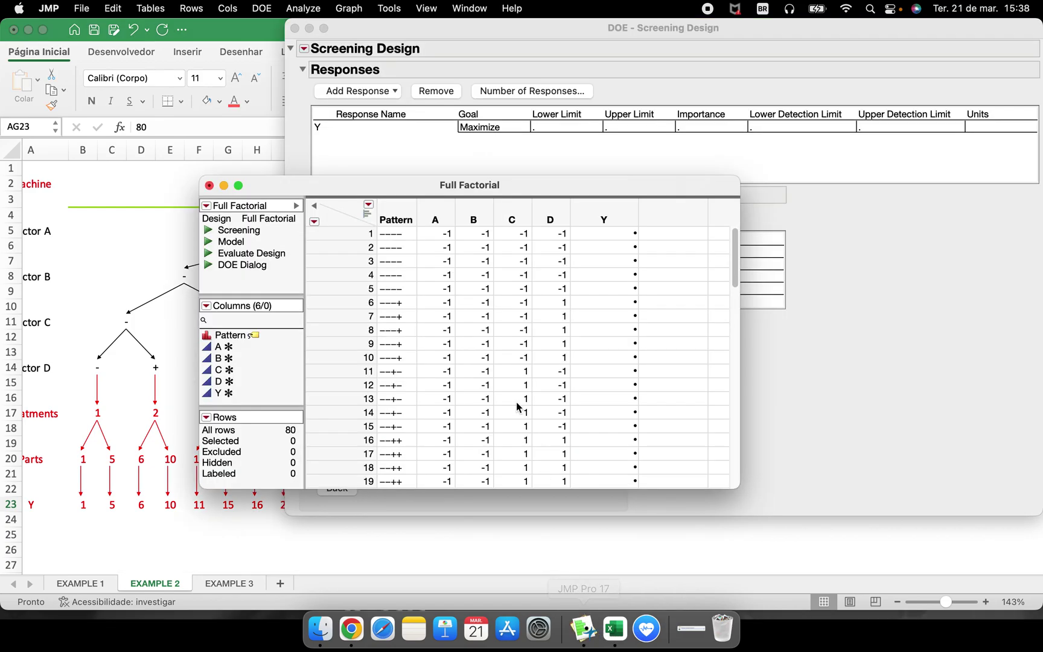
pyautogui.click(238, 186)
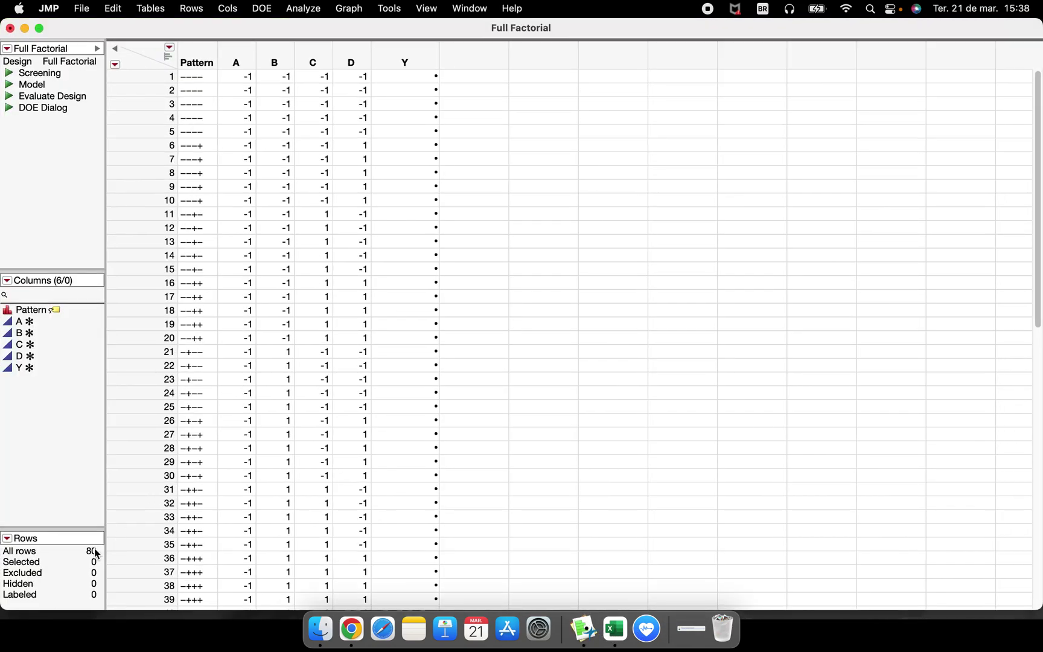
pyautogui.scroll(-10, 199, 530)
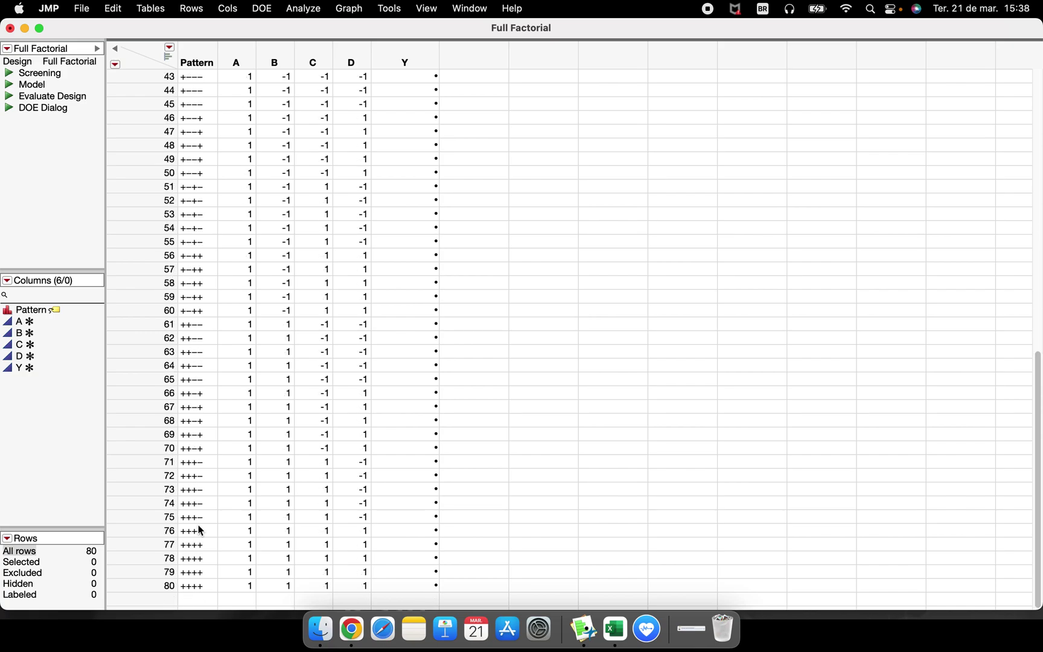
pyautogui.scroll(8, 208, 523)
pyautogui.scroll(3, 211, 523)
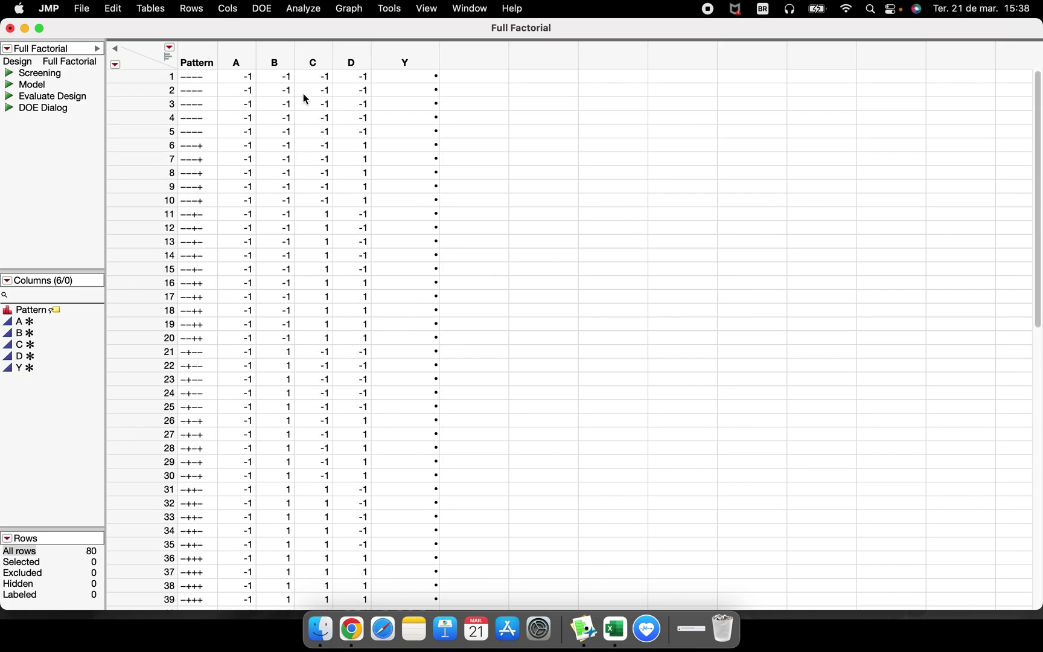
# - Insert a column named 'Treatments/Combinations' just before Y in the Full Factorial table
pyautogui.rightClick(395, 54)
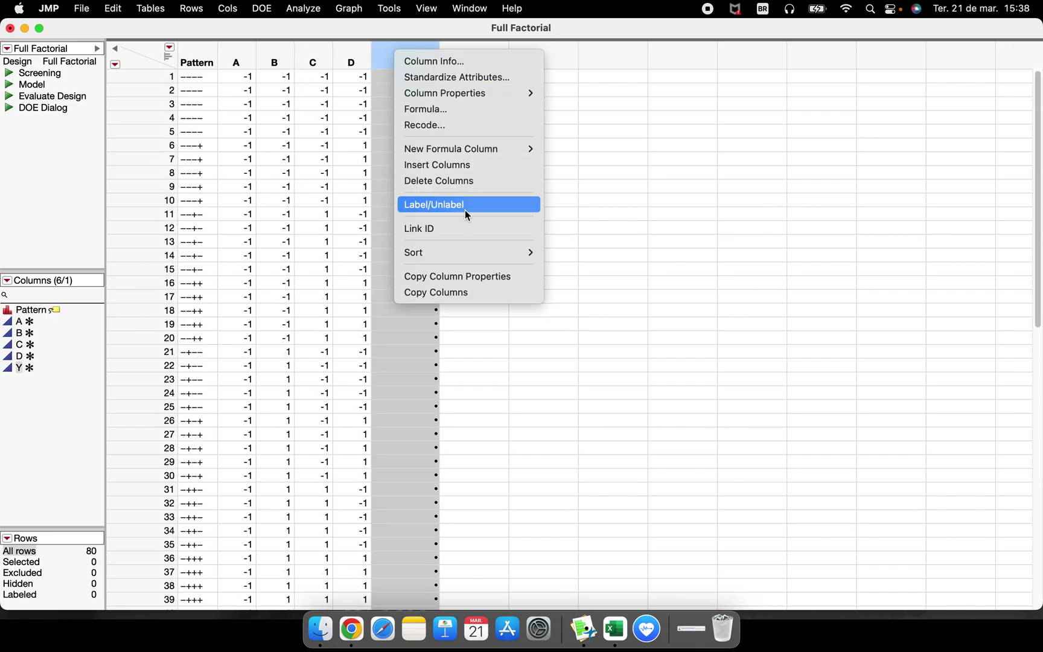
pyautogui.click(449, 165)
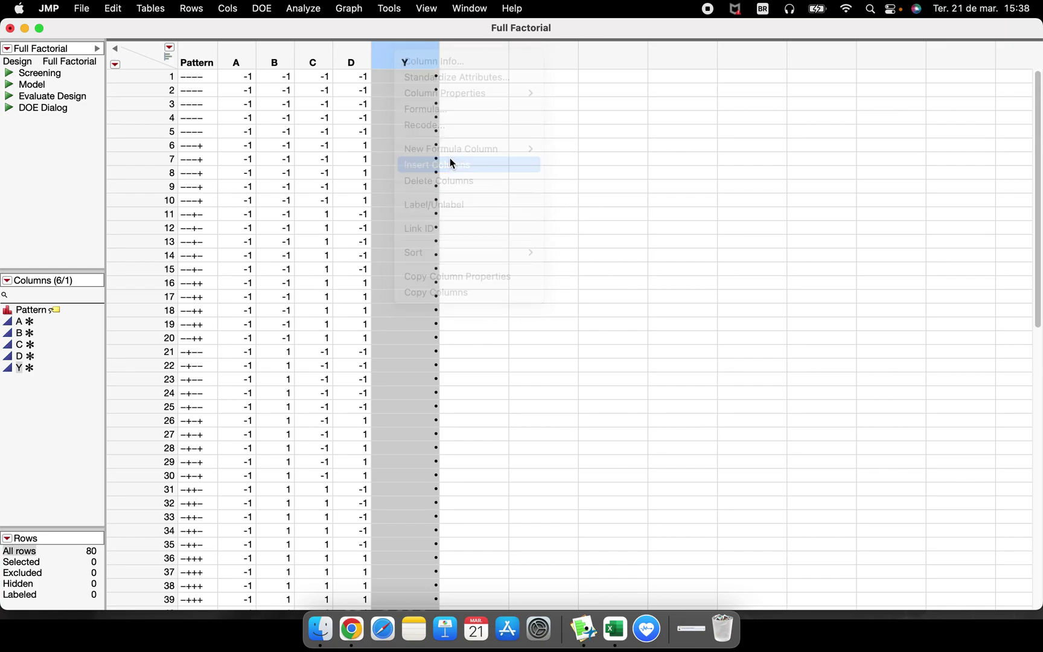
pyautogui.doubleClick(405, 62)
pyautogui.click(395, 253)
pyautogui.write('Treatments/Combinations')
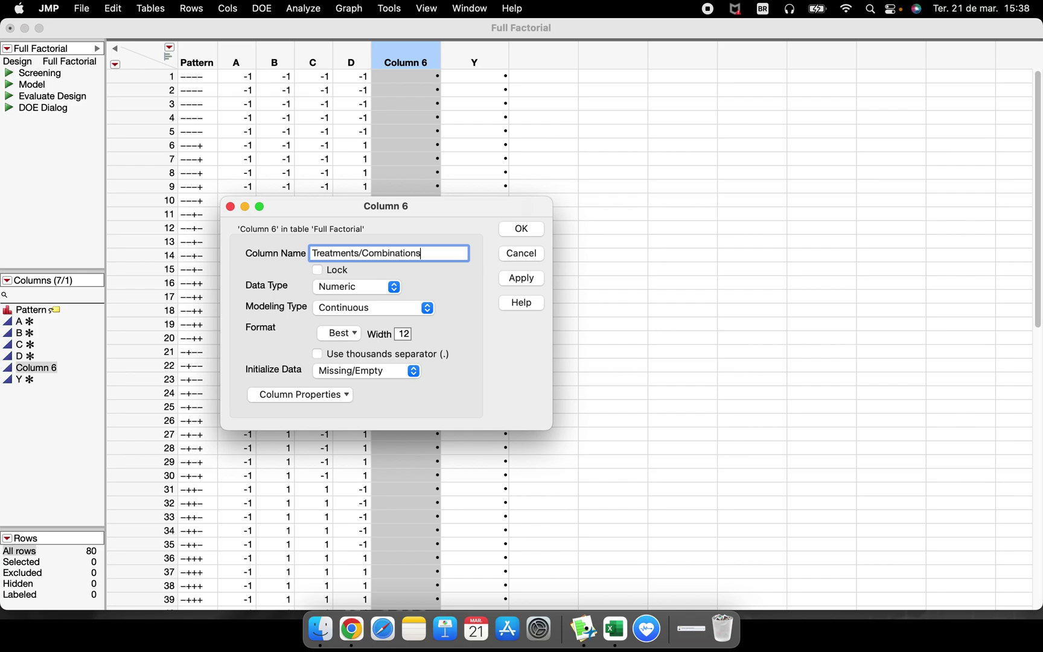
pyautogui.click(519, 231)
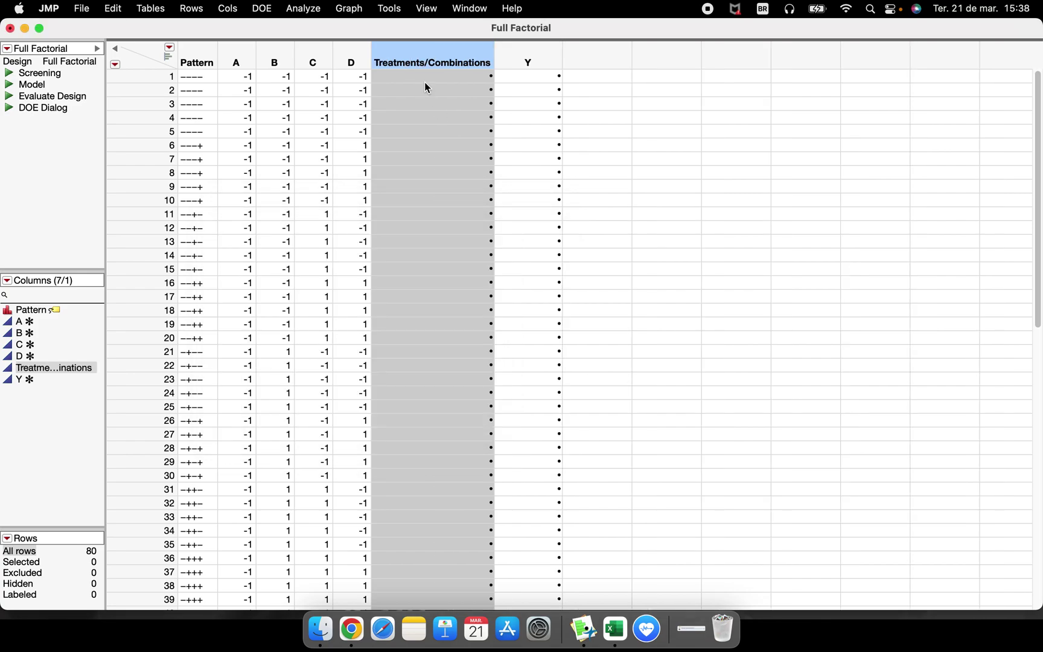
pyautogui.click(425, 84)
# - Enter treatment 1 in the first five rows of Treatments/Combinations
pyautogui.write('1')
pyautogui.press('Return')
pyautogui.write('1')
pyautogui.press('Return')
pyautogui.write('1')
pyautogui.press('Return')
pyautogui.write('1')
pyautogui.press('Return')
pyautogui.write('1')
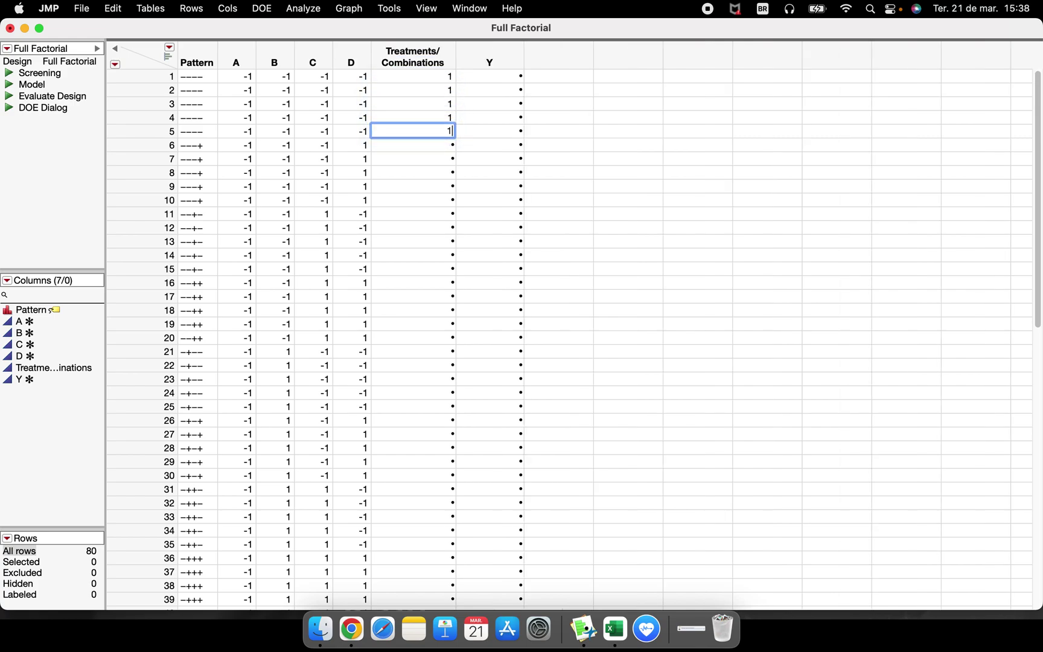
pyautogui.click(441, 187)
# - Enter treatment 2 in rows 6–10 and treatment 3 in rows 11–15
pyautogui.moveTo(200, 78); pyautogui.dragTo(436, 134)
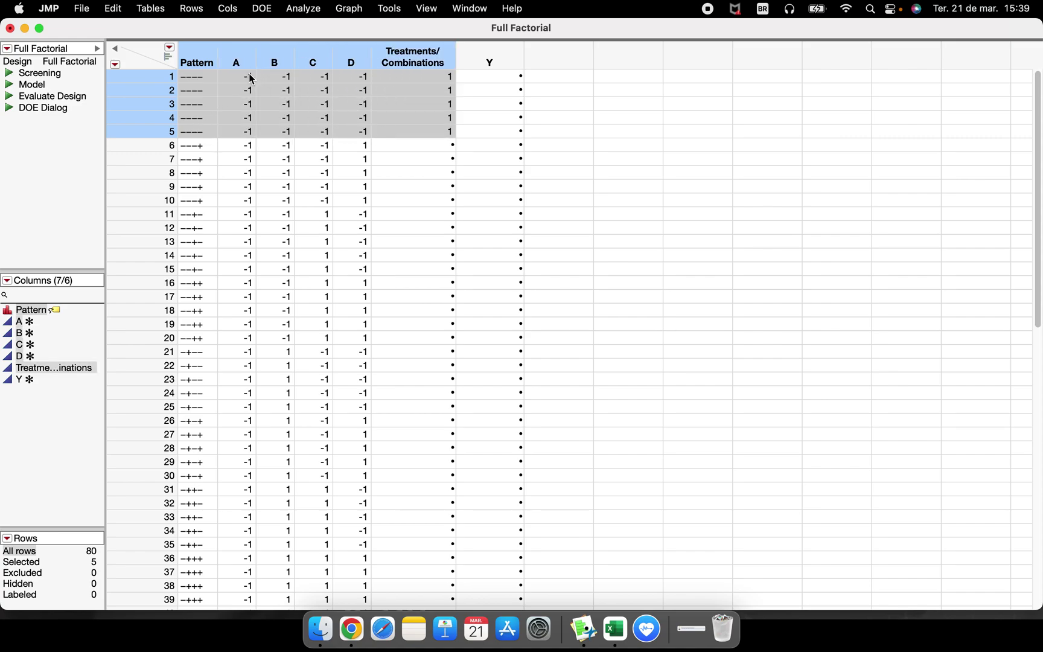
pyautogui.moveTo(207, 77); pyautogui.dragTo(367, 139)
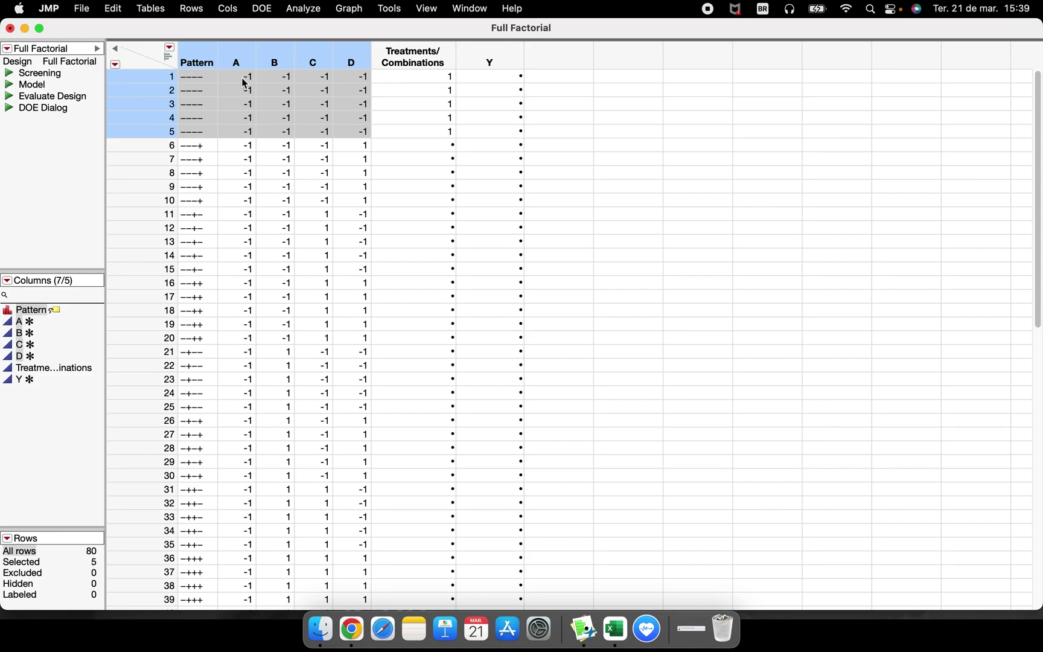
pyautogui.moveTo(243, 77); pyautogui.dragTo(361, 83)
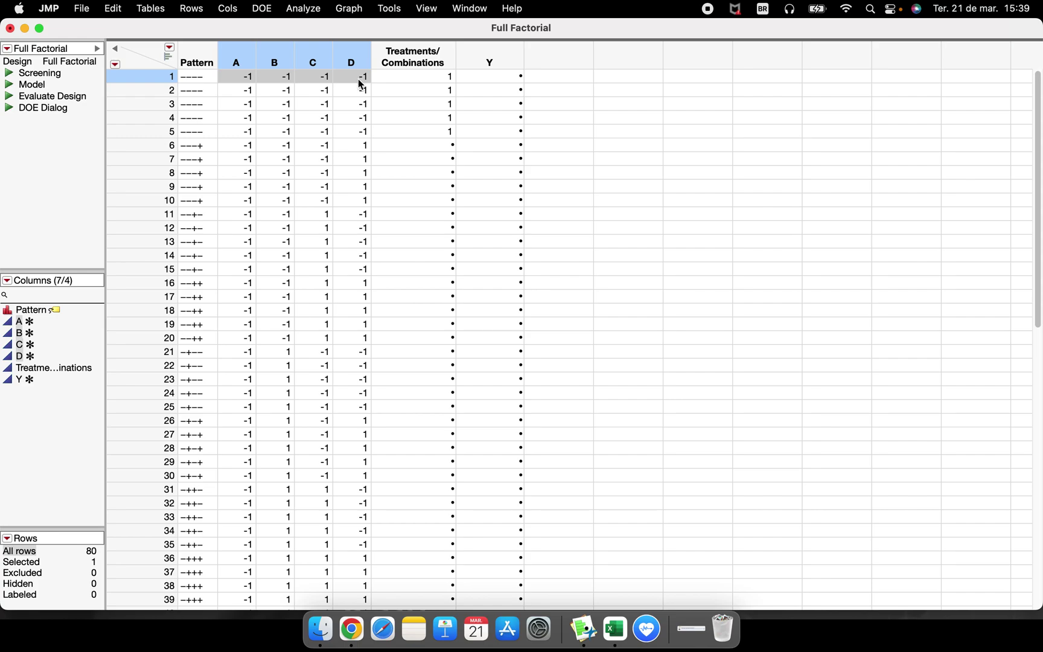
pyautogui.click(449, 146)
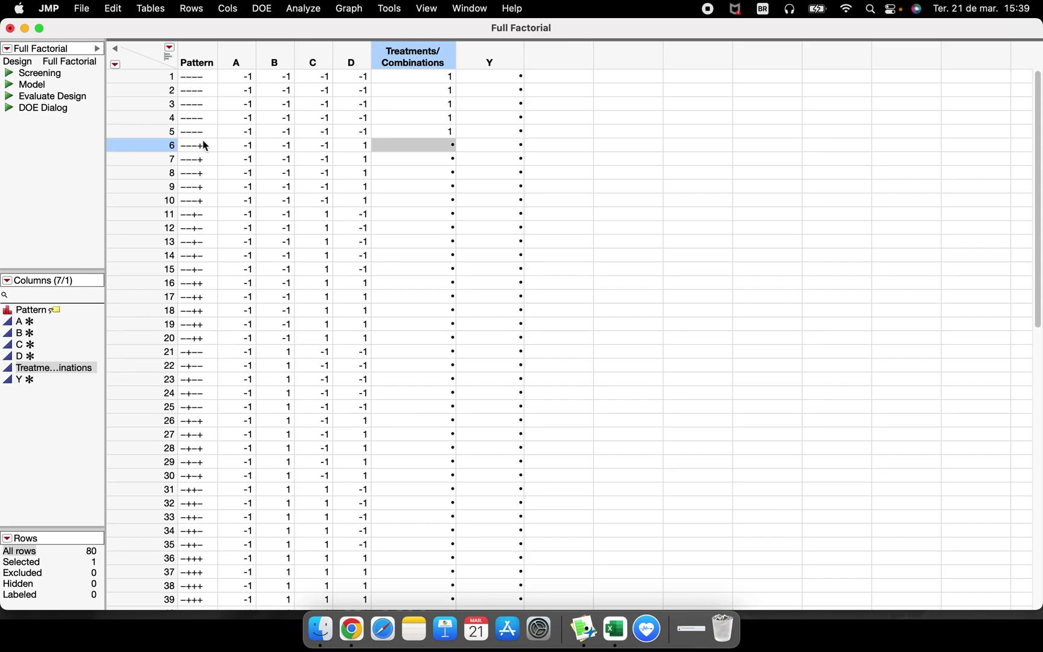
pyautogui.write('2 2 2 2 2')
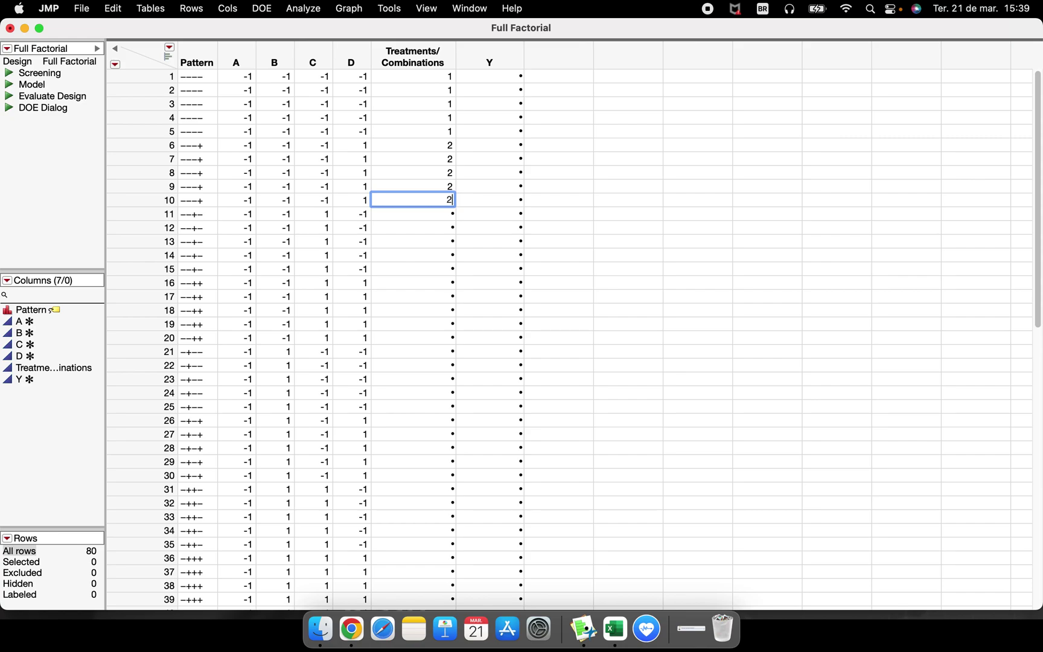
pyautogui.press('Up')
pyautogui.press('Up')
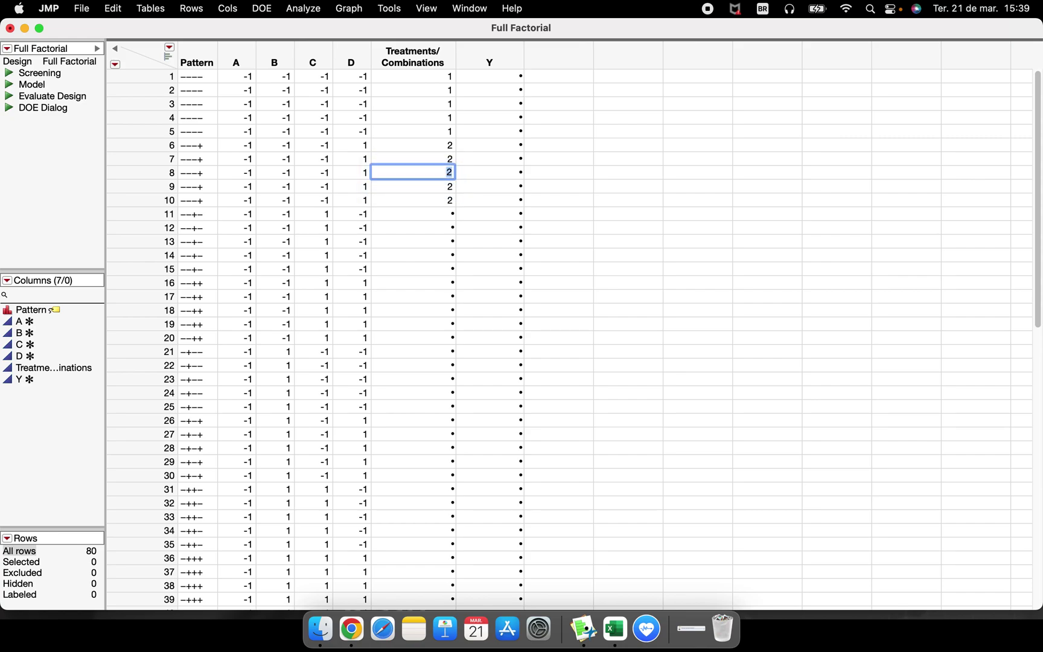
pyautogui.press('Down')
pyautogui.press('Down')
pyautogui.press('Down')
pyautogui.write('3 3 3 3 3')
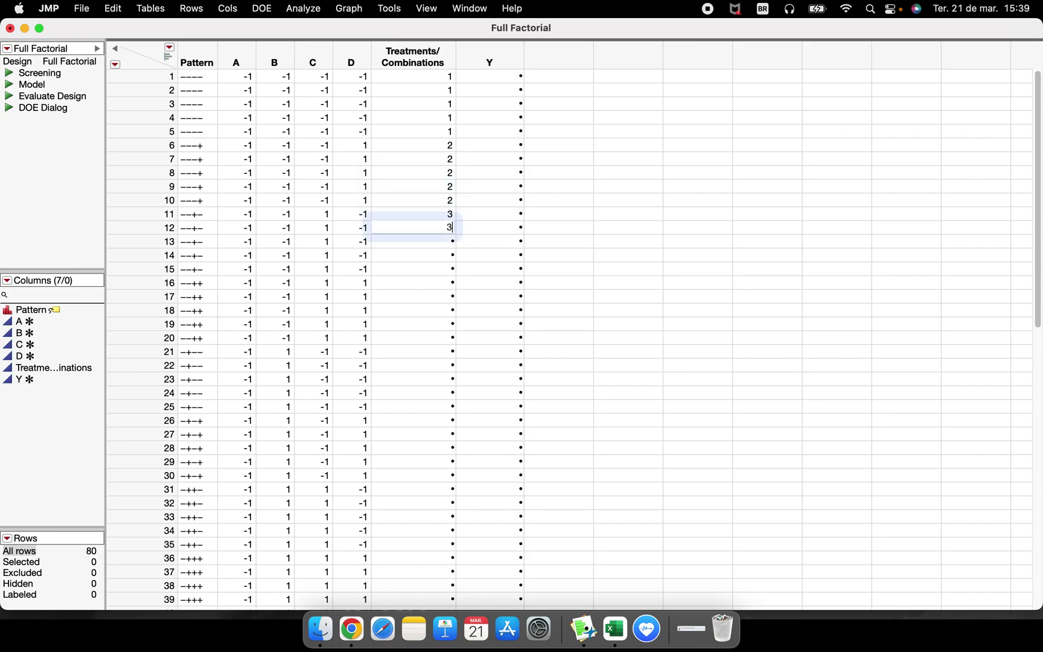
pyautogui.press('Return')
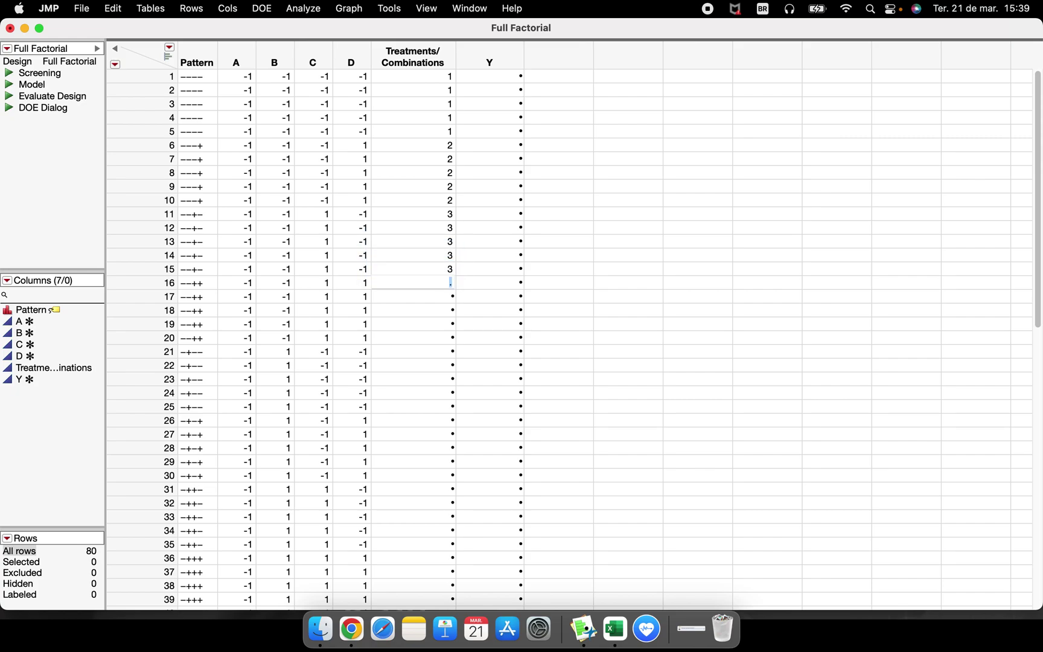
# - Continue the sequence from the first 15 rows to row 80, ending at treatment 16
pyautogui.moveTo(434, 83); pyautogui.dragTo(443, 263)
pyautogui.rightClick(440, 77)
pyautogui.moveTo(442, 82)
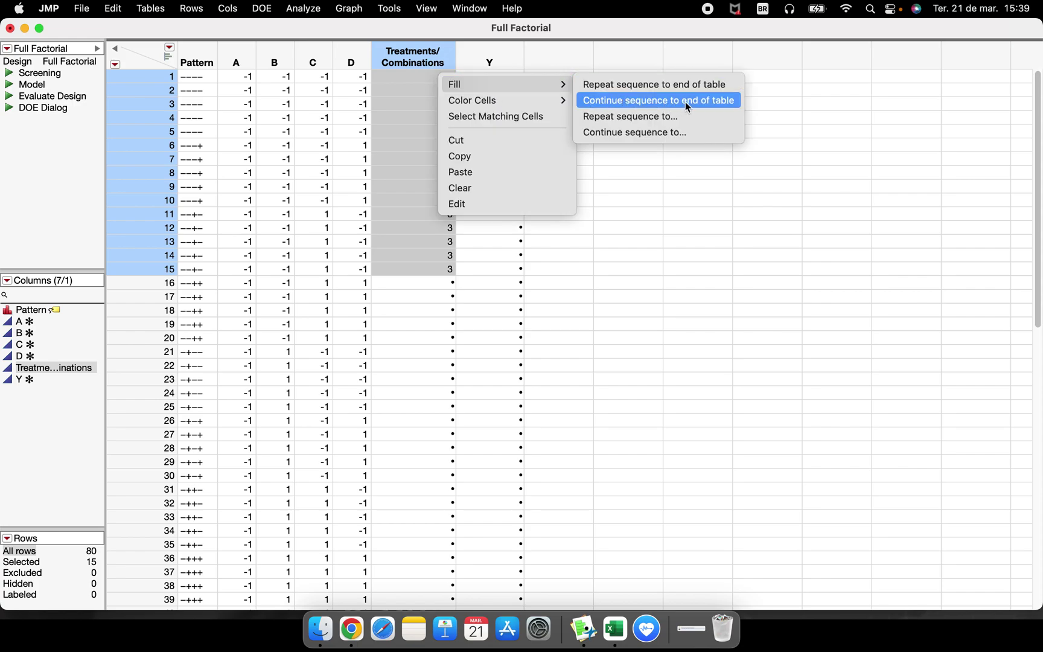
pyautogui.click(712, 102)
pyautogui.scroll(-10, 428, 386)
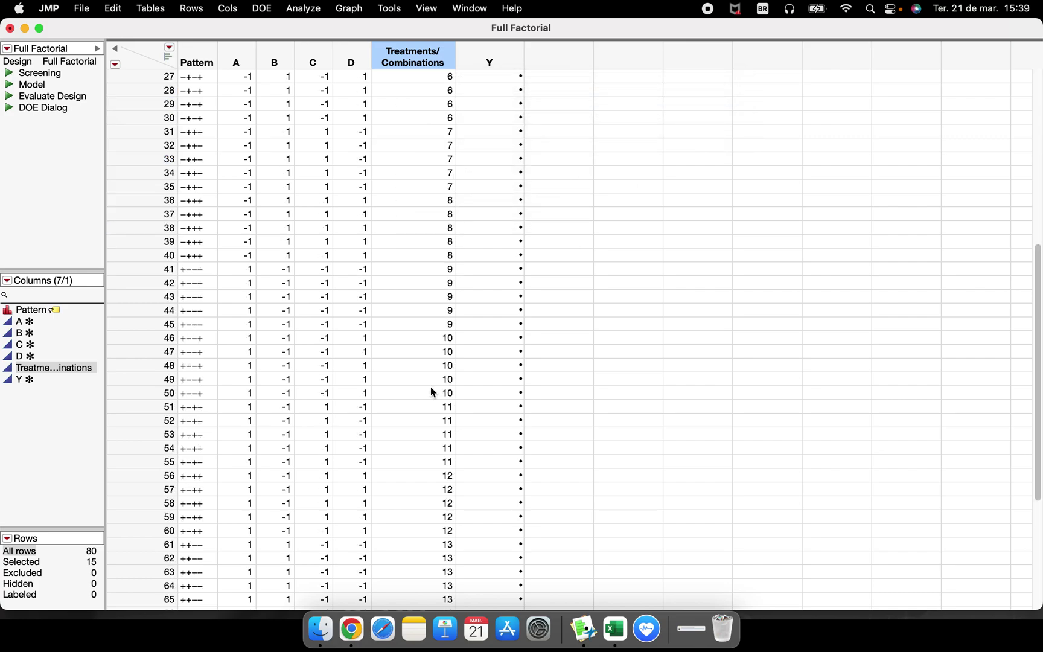
pyautogui.moveTo(415, 585); pyautogui.dragTo(410, 530)
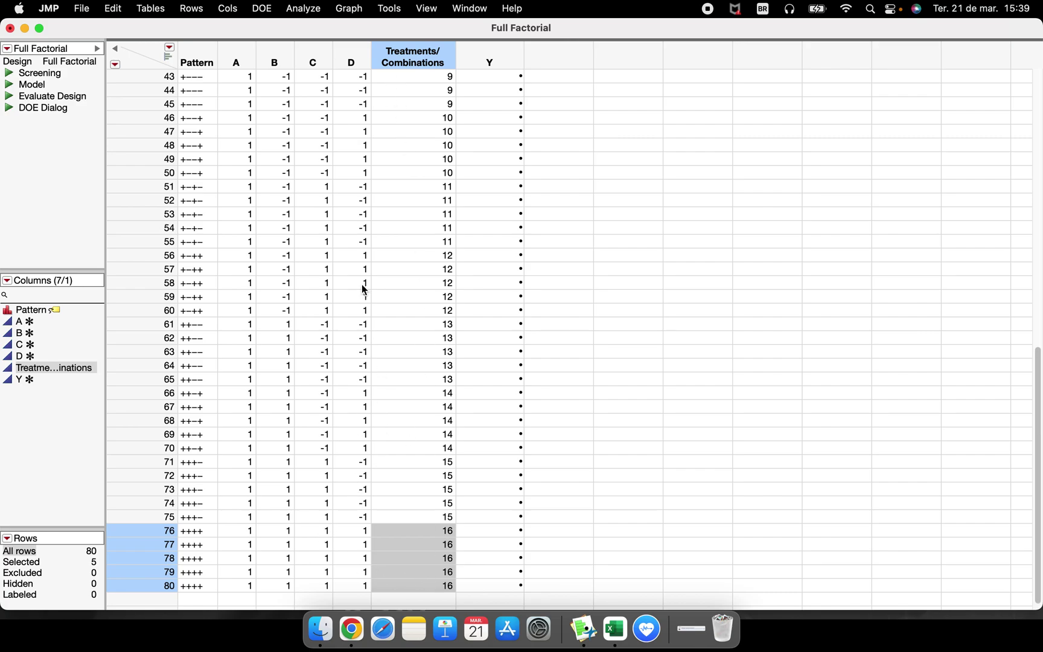
pyautogui.scroll(8, 275, 68)
pyautogui.scroll(5, 367, 190)
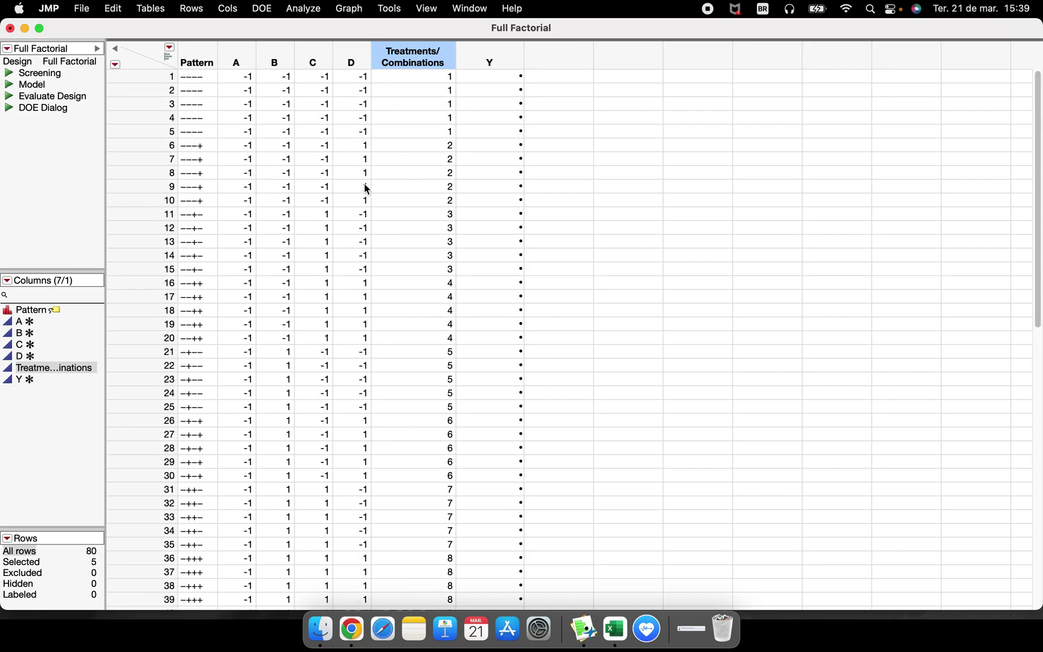
pyautogui.rightClick(471, 57)
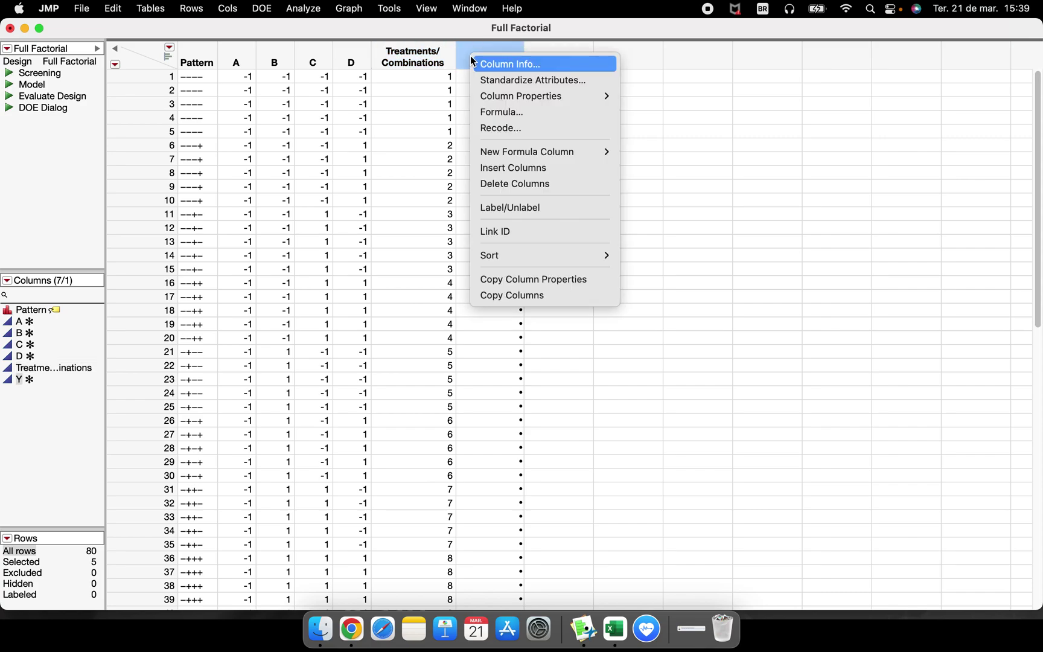
# - Insert a new column before Y and name it 'Parts'
pyautogui.click(510, 170)
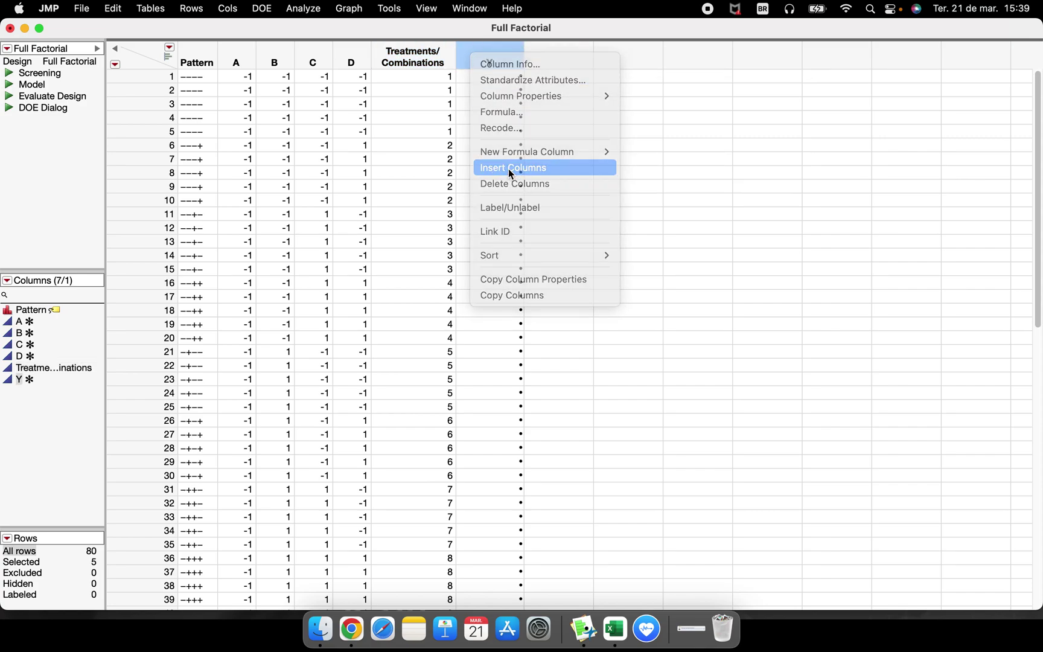
pyautogui.doubleClick(496, 53)
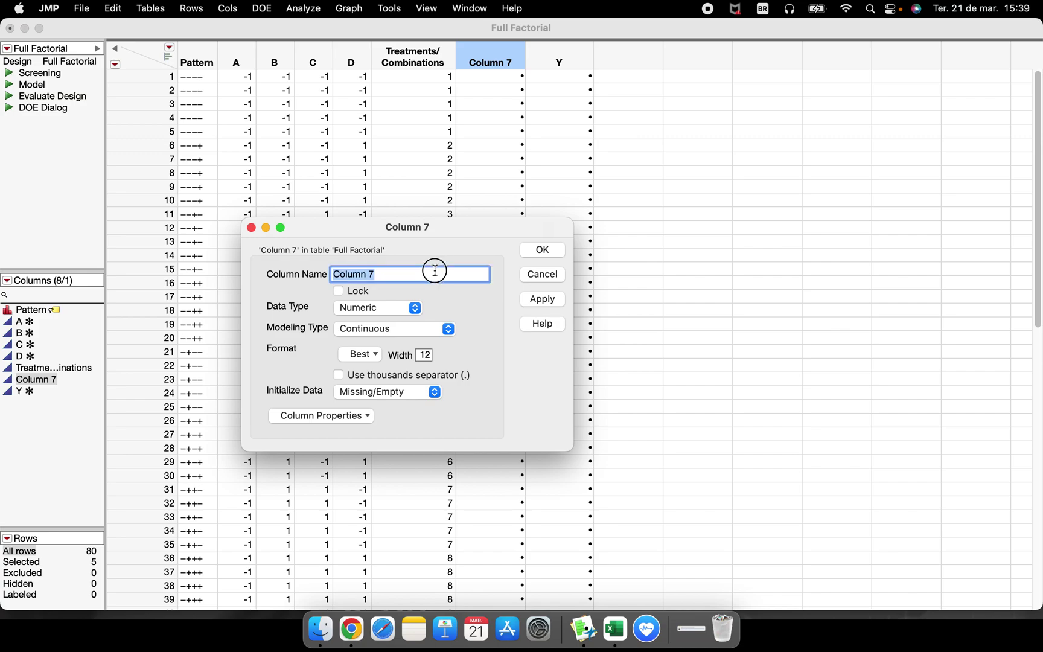
pyautogui.write('Pa')
pyautogui.click(542, 249)
# - Number the Parts column 1, 2, 3 and continue the sequence to the table's end
pyautogui.click(497, 76)
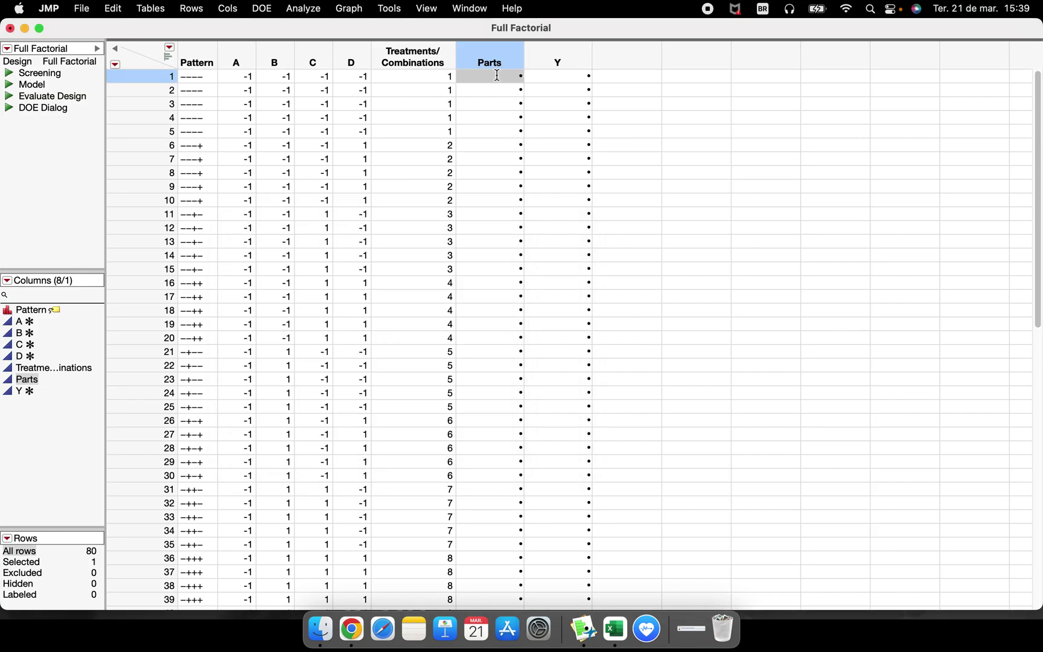
pyautogui.write('1')
pyautogui.press('Return')
pyautogui.write('2')
pyautogui.press('Return')
pyautogui.write('3')
pyautogui.click(518, 132)
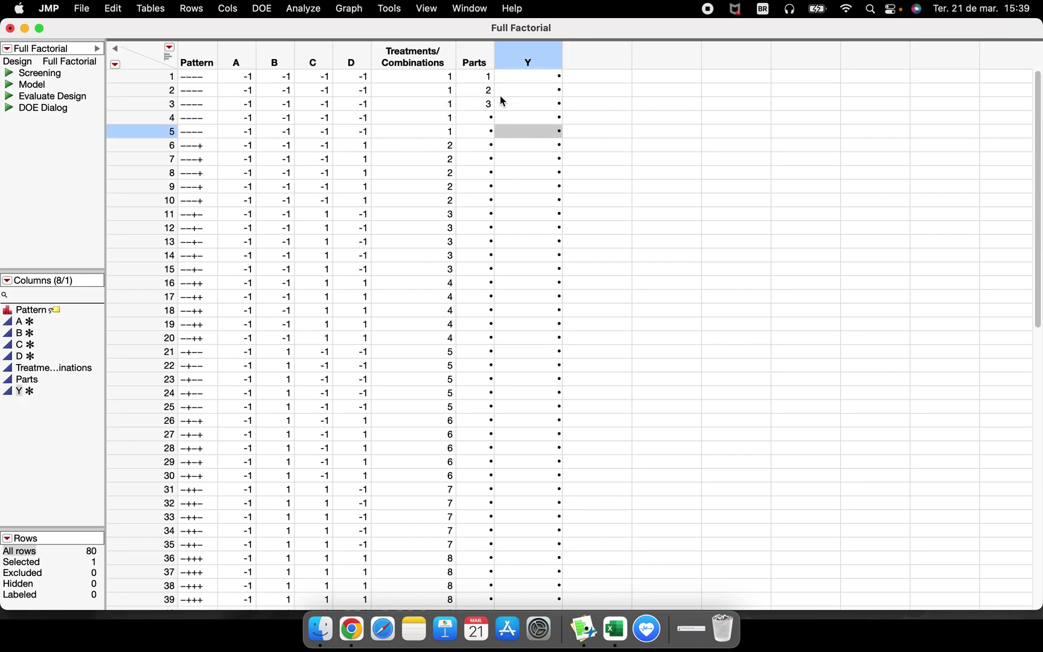
pyautogui.moveTo(483, 78); pyautogui.dragTo(481, 110)
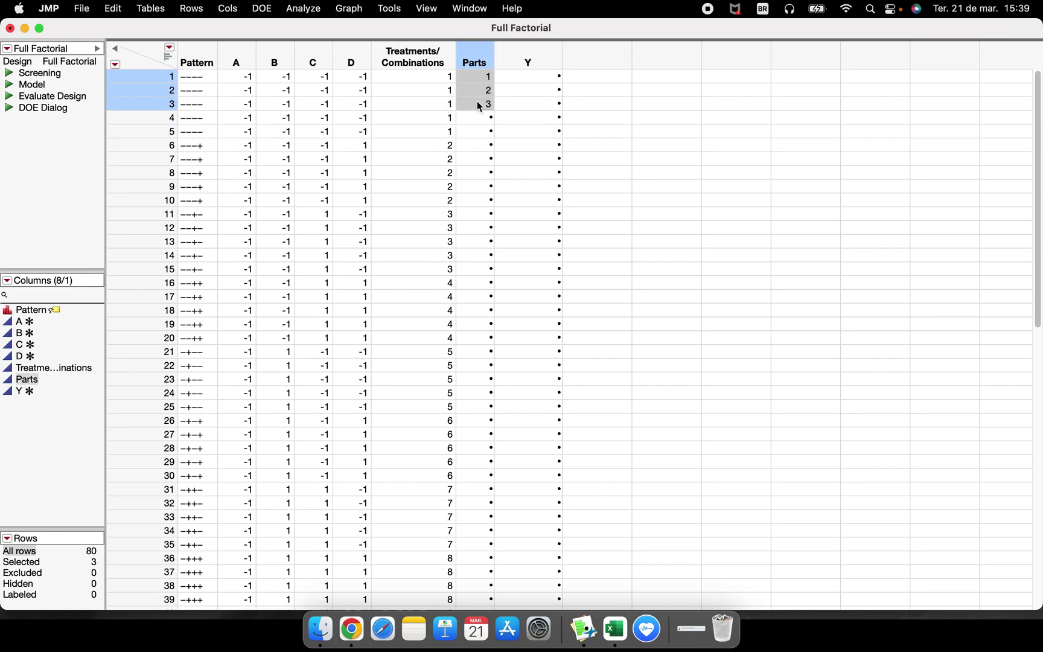
pyautogui.rightClick(477, 77)
pyautogui.moveTo(492, 85)
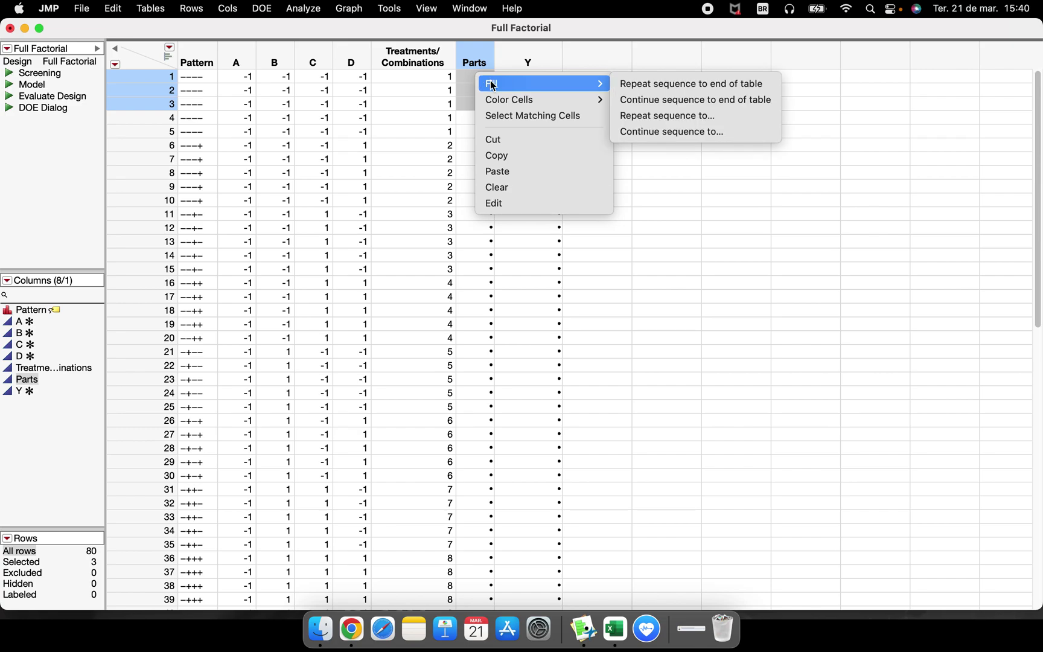
pyautogui.click(657, 102)
pyautogui.scroll(-15, 486, 172)
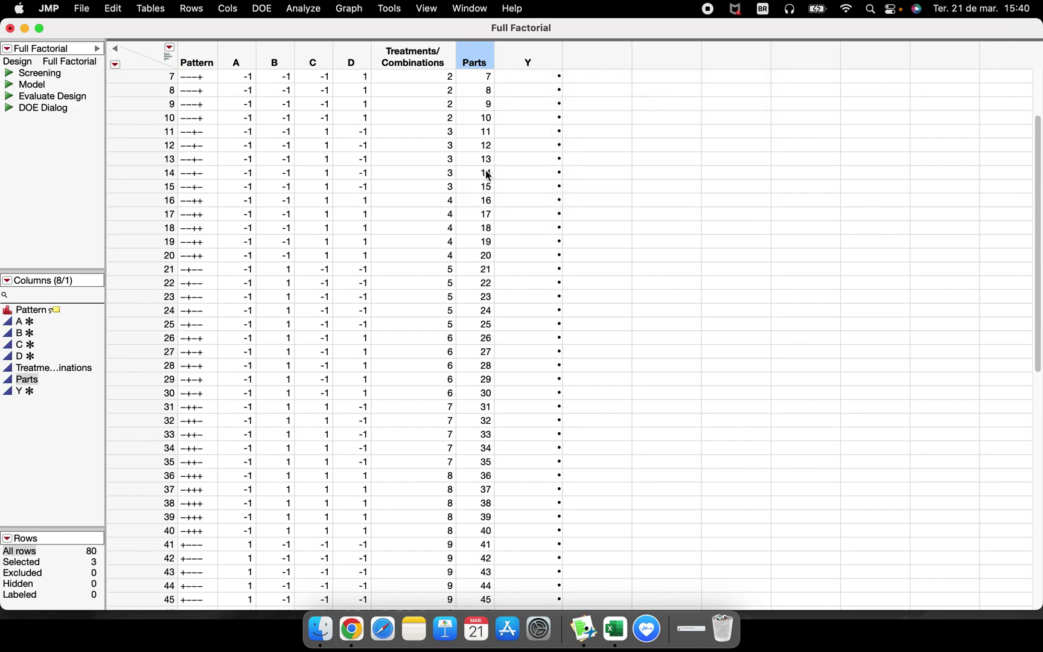
# - Review the final Parts and treatment values, factor columns A–D and the Y column
pyautogui.click(478, 588)
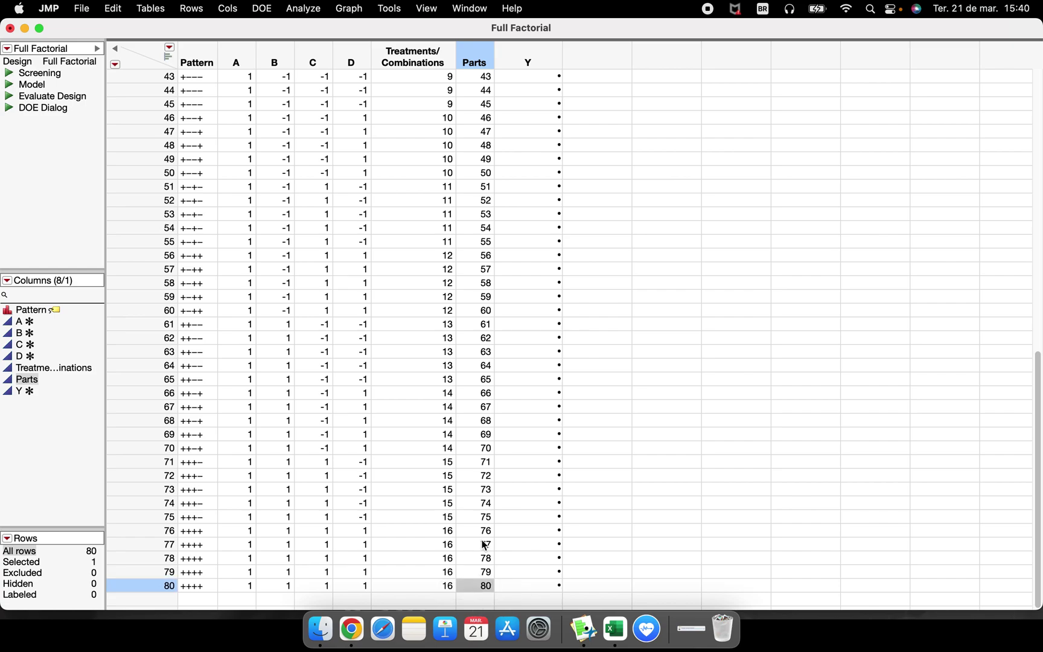
pyautogui.moveTo(435, 530); pyautogui.dragTo(437, 585)
pyautogui.moveTo(351, 56); pyautogui.dragTo(238, 54)
pyautogui.scroll(10, 534, 444)
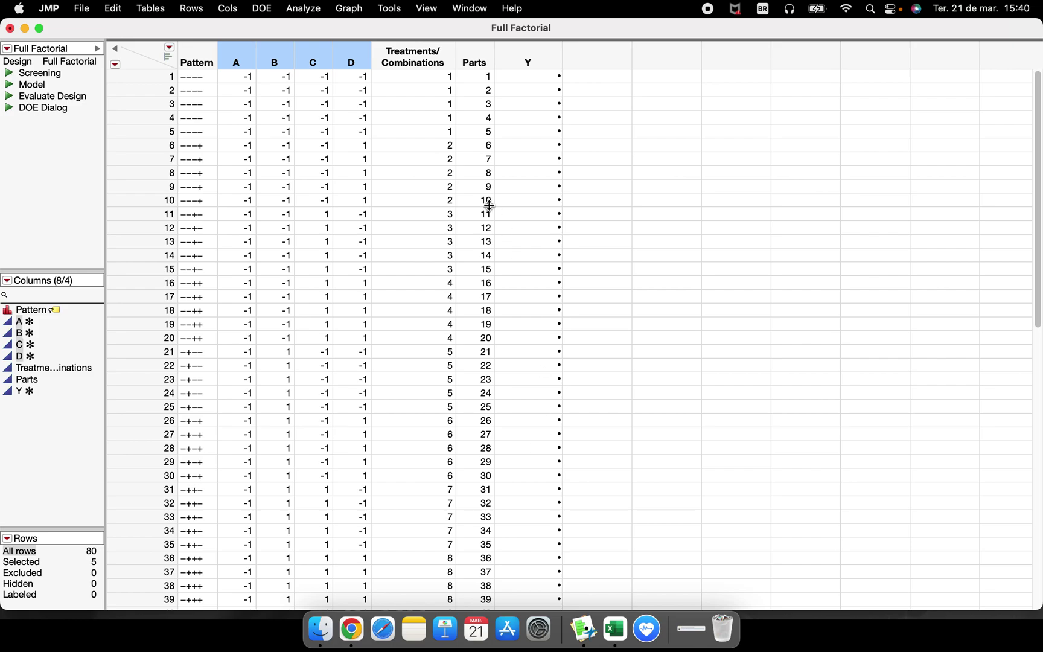
pyautogui.moveTo(533, 79); pyautogui.dragTo(532, 434)
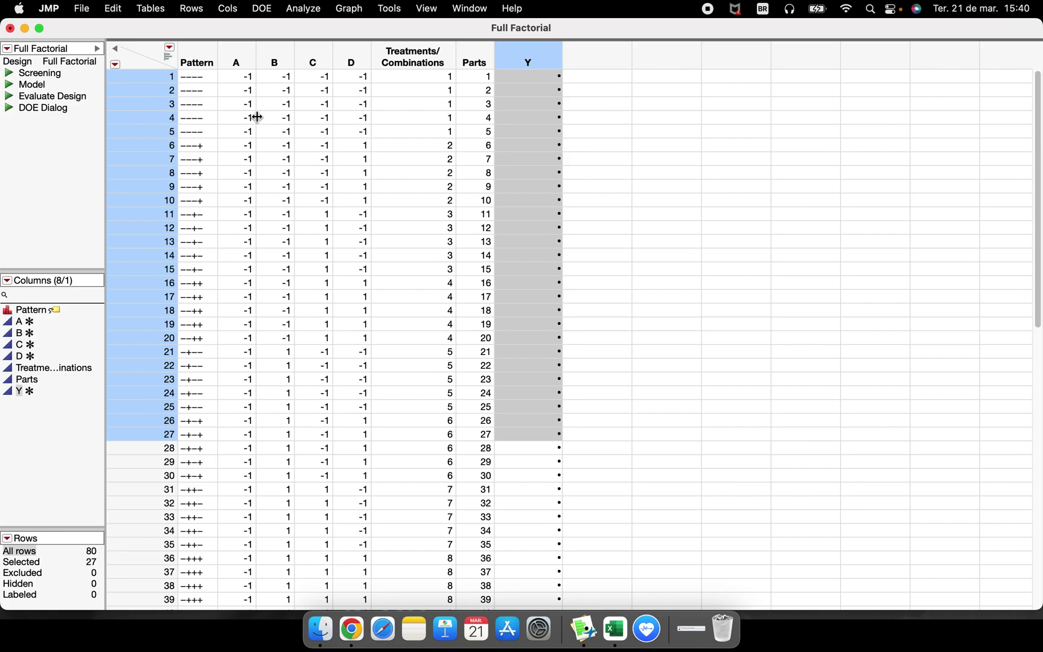
# - Close the Full Factorial table with Don't Save, then close the screening design window
pyautogui.click(11, 28)
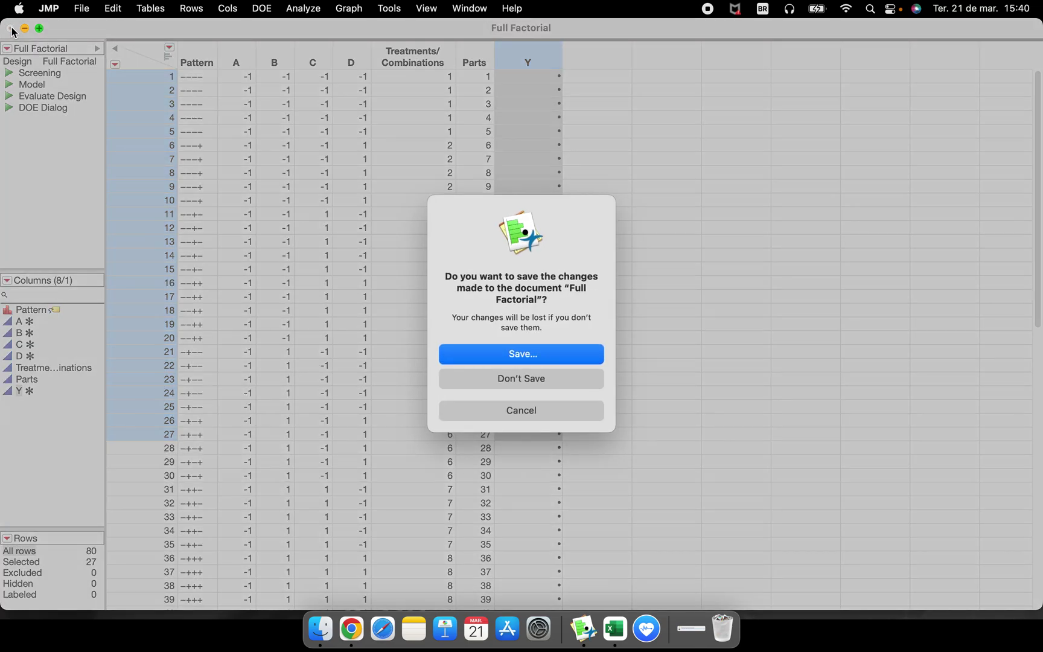
pyautogui.click(533, 378)
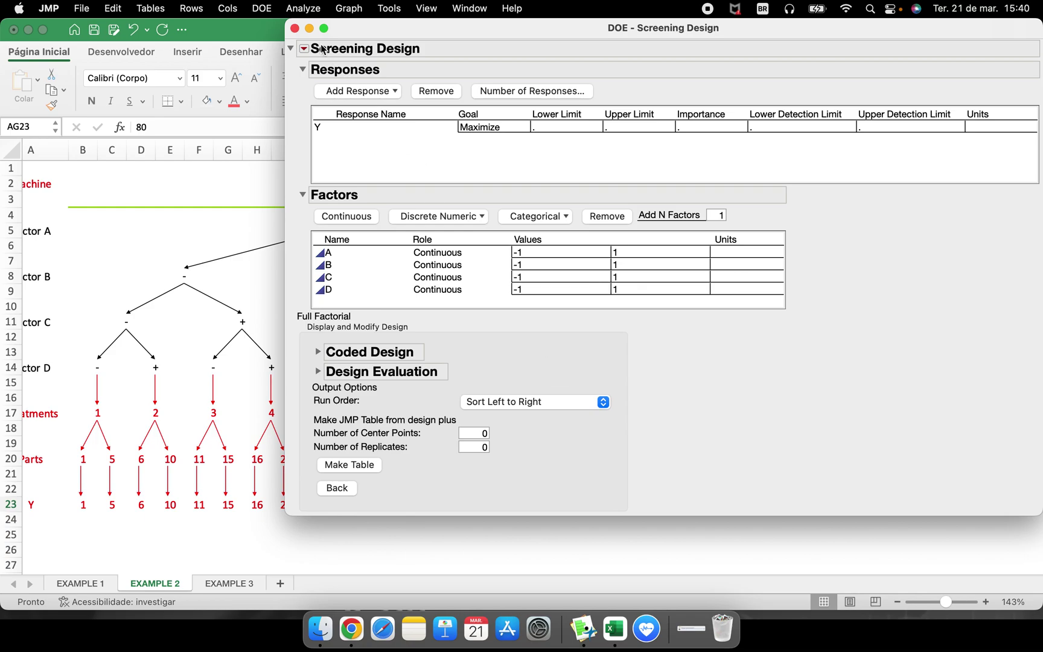
pyautogui.click(295, 28)
# - Review Excel's EXAMPLE 3 tree: factor labels A–H, treatments to 16, and responses Y1–Y3
pyautogui.click(227, 589)
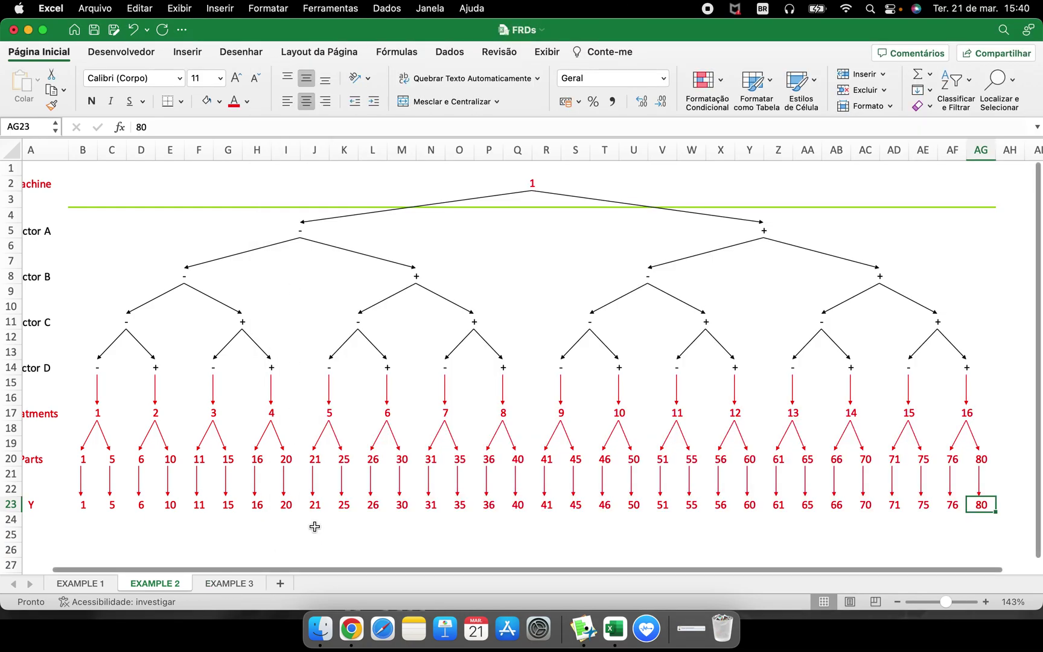
pyautogui.click(217, 584)
pyautogui.scroll(2, 497, 391)
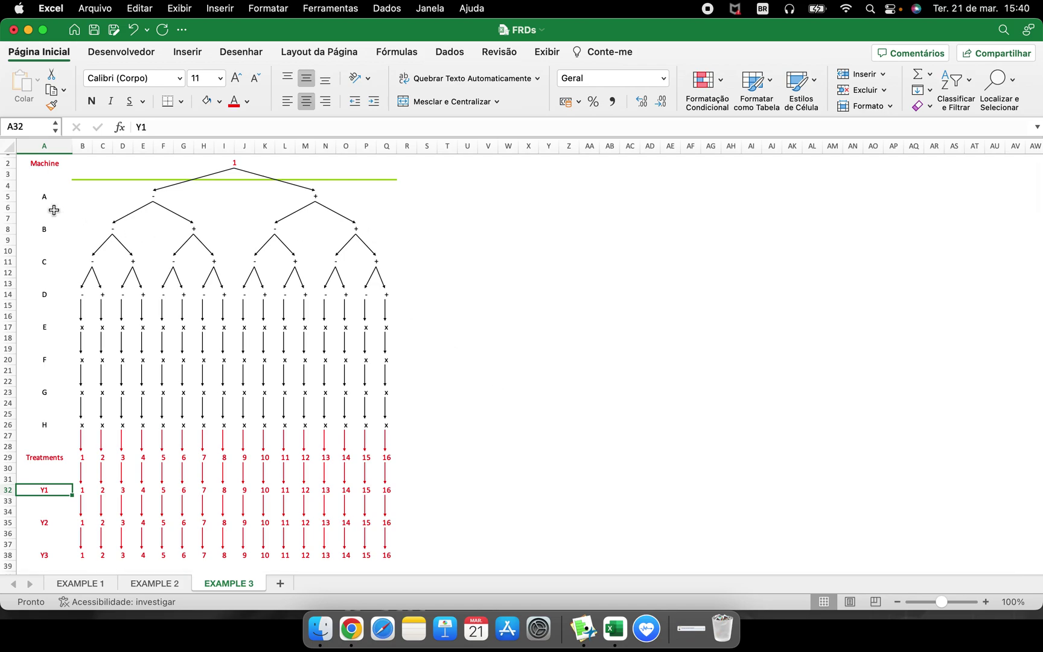
pyautogui.moveTo(51, 198); pyautogui.dragTo(58, 425)
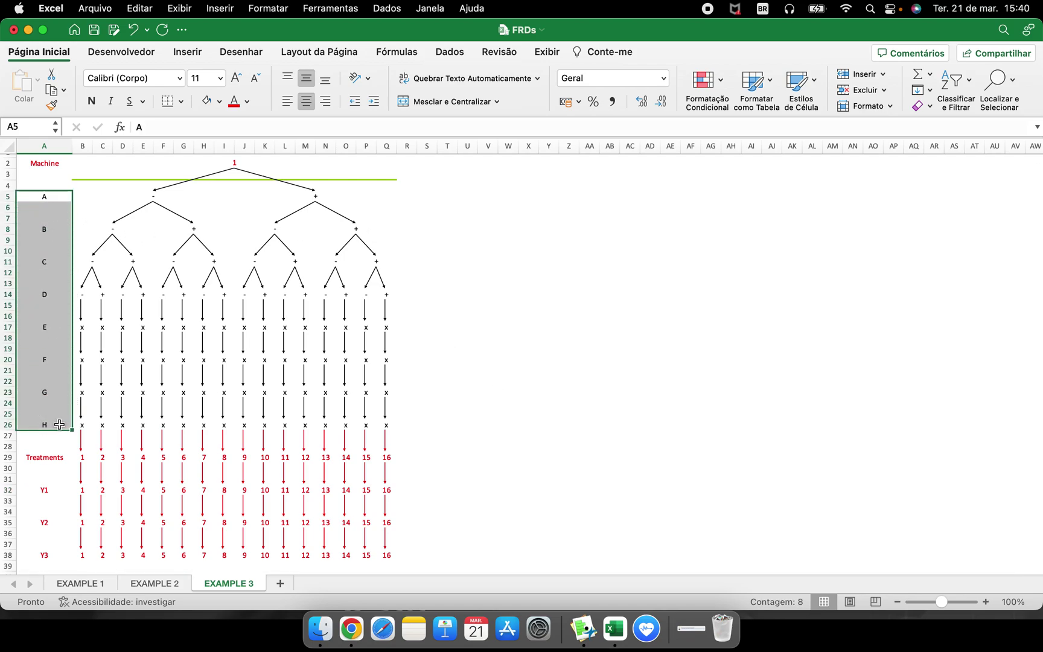
pyautogui.click(385, 460)
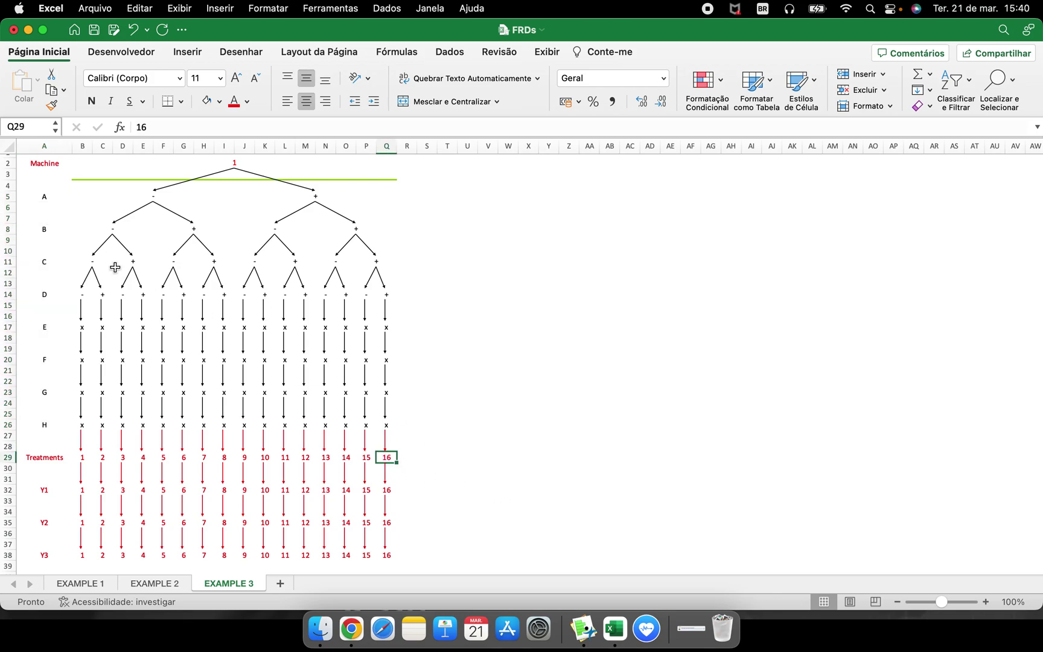
pyautogui.moveTo(57, 196); pyautogui.dragTo(44, 424)
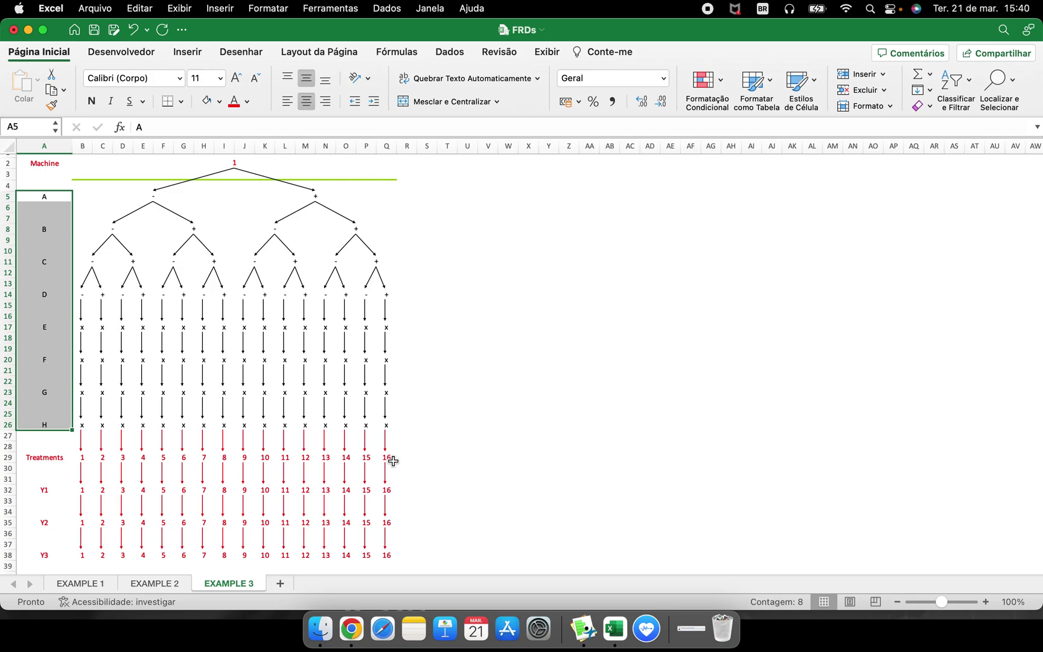
pyautogui.moveTo(50, 539); pyautogui.dragTo(59, 553)
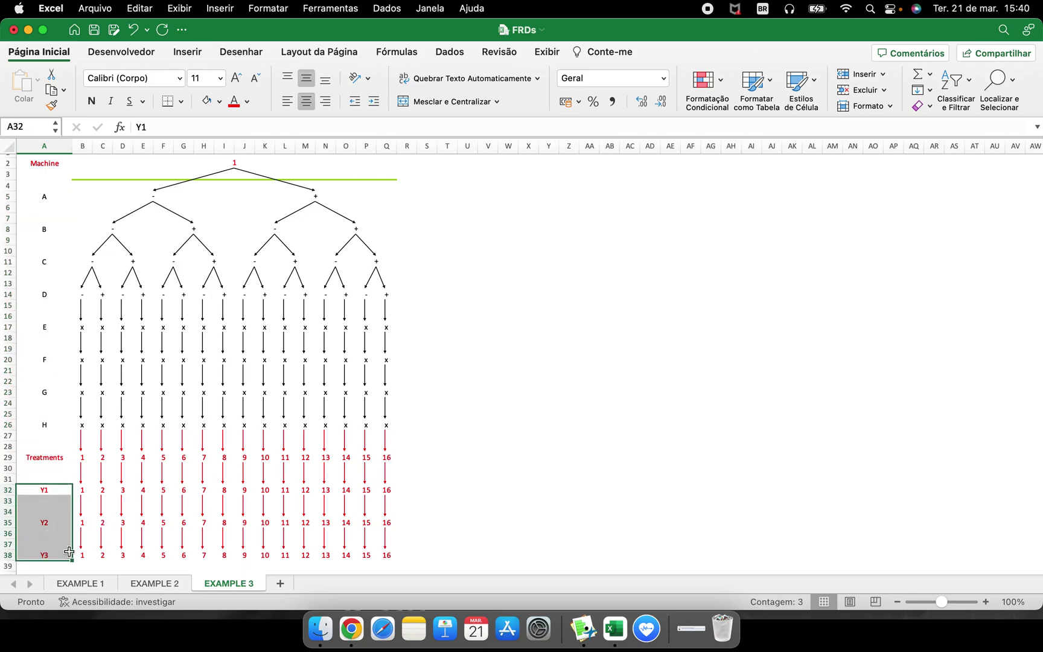
pyautogui.click(584, 628)
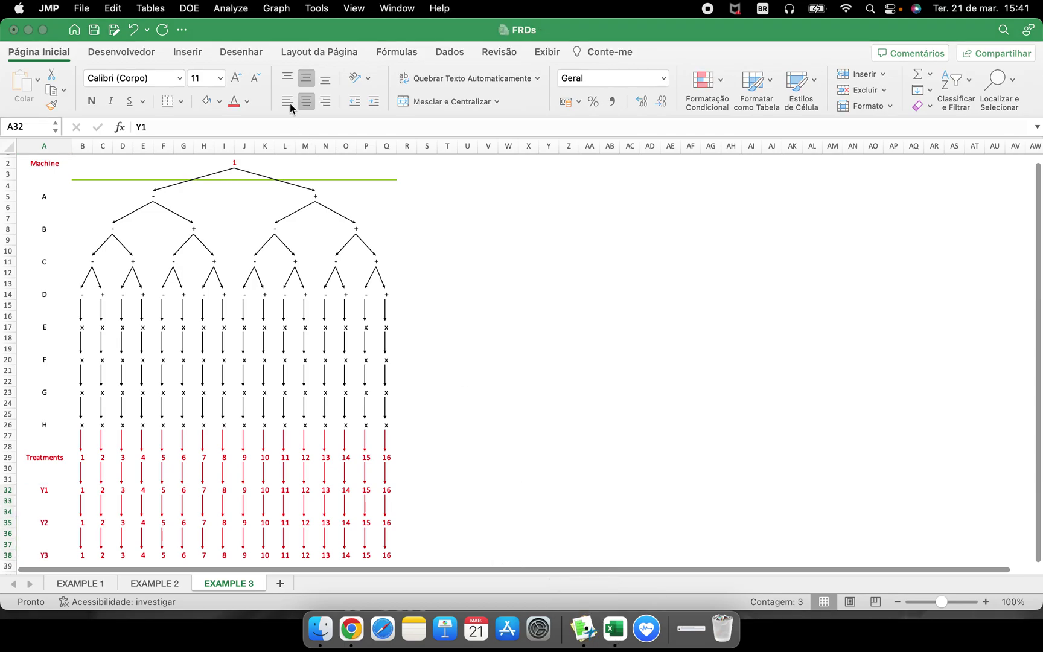
# - Start a new Screening Design from the DOE menu
pyautogui.click(188, 7)
pyautogui.moveTo(258, 102)
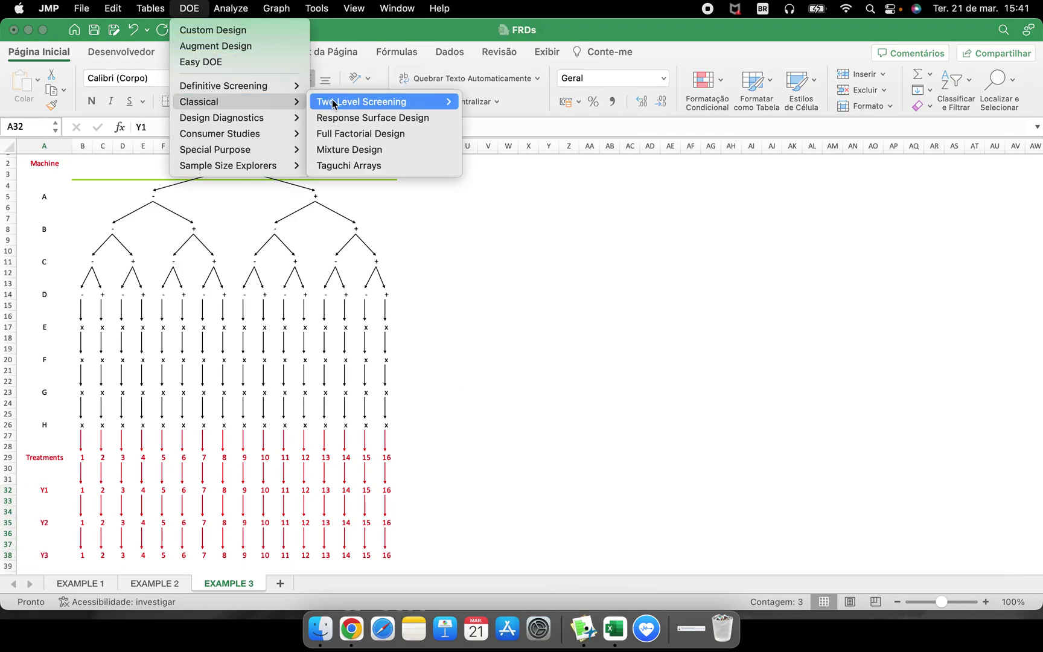
pyautogui.moveTo(435, 103)
pyautogui.click(494, 103)
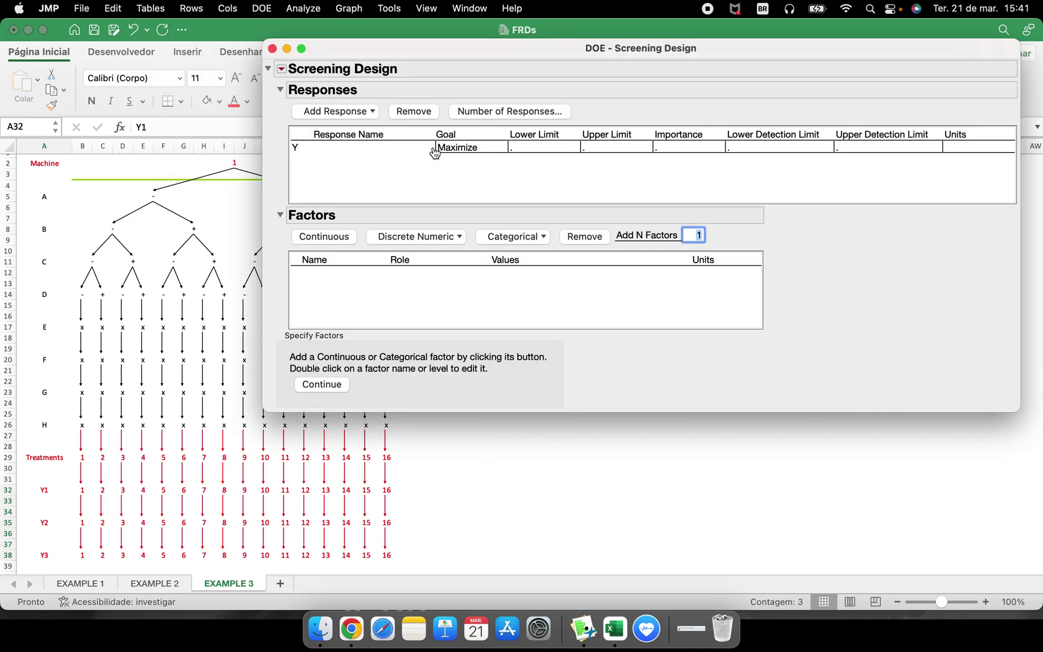
pyautogui.moveTo(419, 51); pyautogui.dragTo(553, 89)
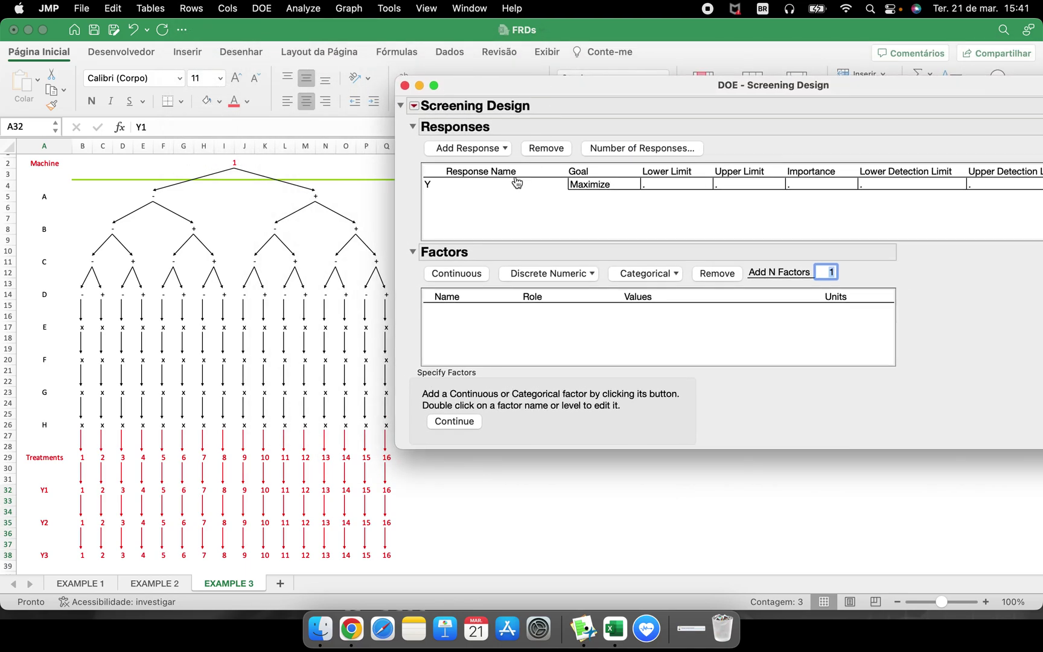
# - Add two more Maximize responses so the design has Y, Y2 and Y3
pyautogui.click(447, 151)
pyautogui.click(451, 172)
pyautogui.click(454, 148)
pyautogui.click(449, 172)
pyautogui.doubleClick(442, 207)
pyautogui.moveTo(445, 187); pyautogui.dragTo(428, 207)
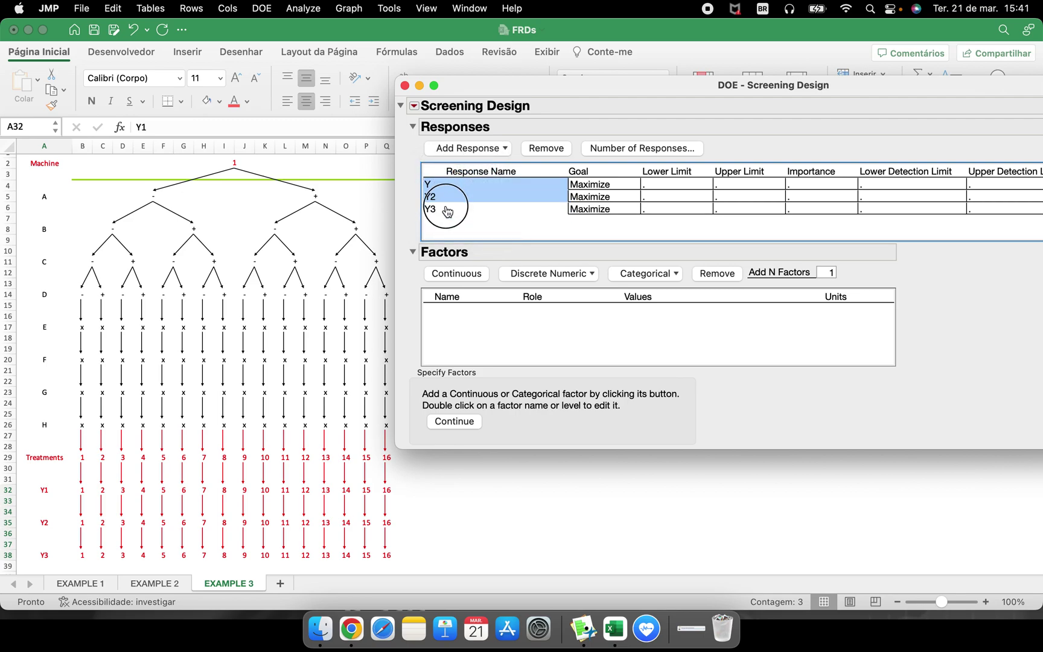
# - Add eight continuous factors and rename them A through H
pyautogui.click(832, 273)
pyautogui.click(474, 274)
pyautogui.doubleClick(453, 308)
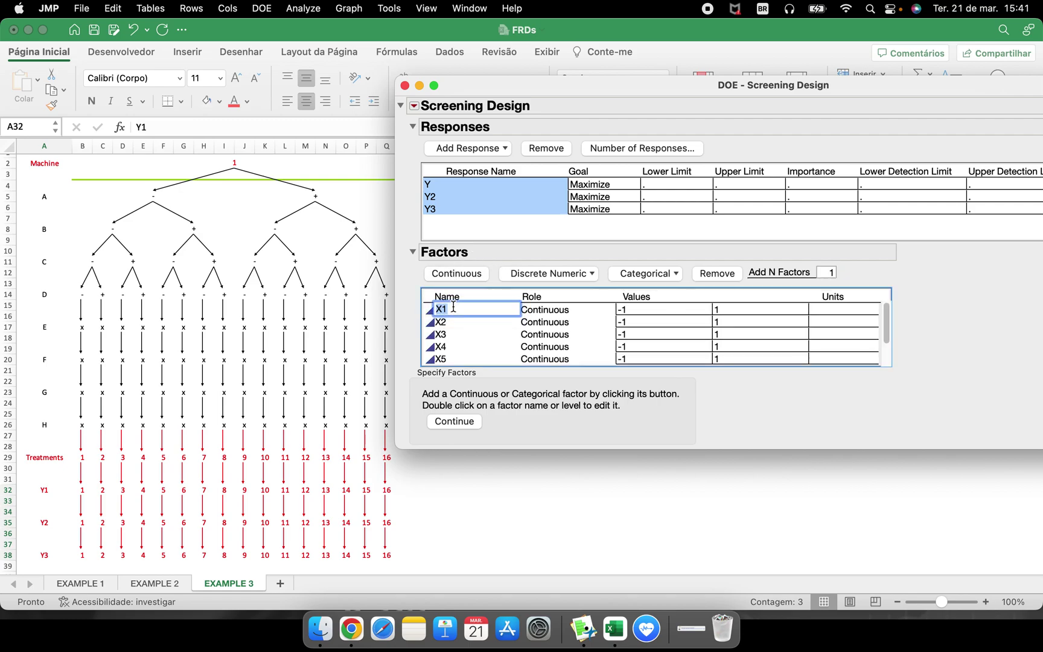
pyautogui.write('a')
pyautogui.press('Return')
pyautogui.write('B')
pyautogui.press('Return')
pyautogui.write('C')
pyautogui.press('Return')
pyautogui.write('D')
pyautogui.press('Return')
pyautogui.write('E')
pyautogui.press('Return')
pyautogui.write('F')
pyautogui.press('Return')
pyautogui.write('G')
pyautogui.press('Return')
pyautogui.write('H')
pyautogui.press('Return')
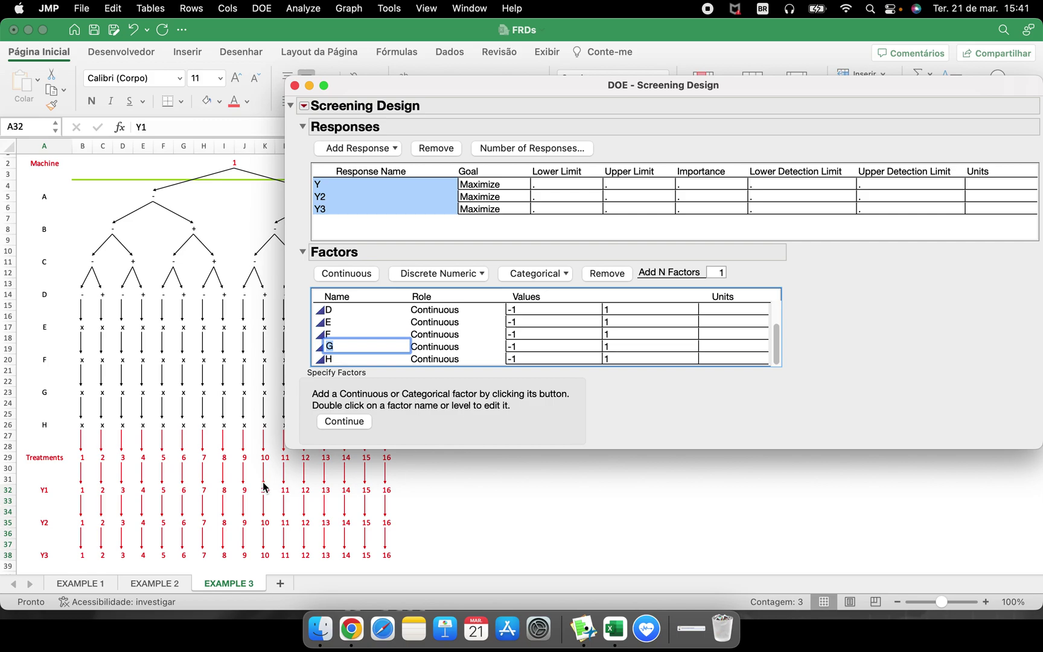
pyautogui.click(361, 423)
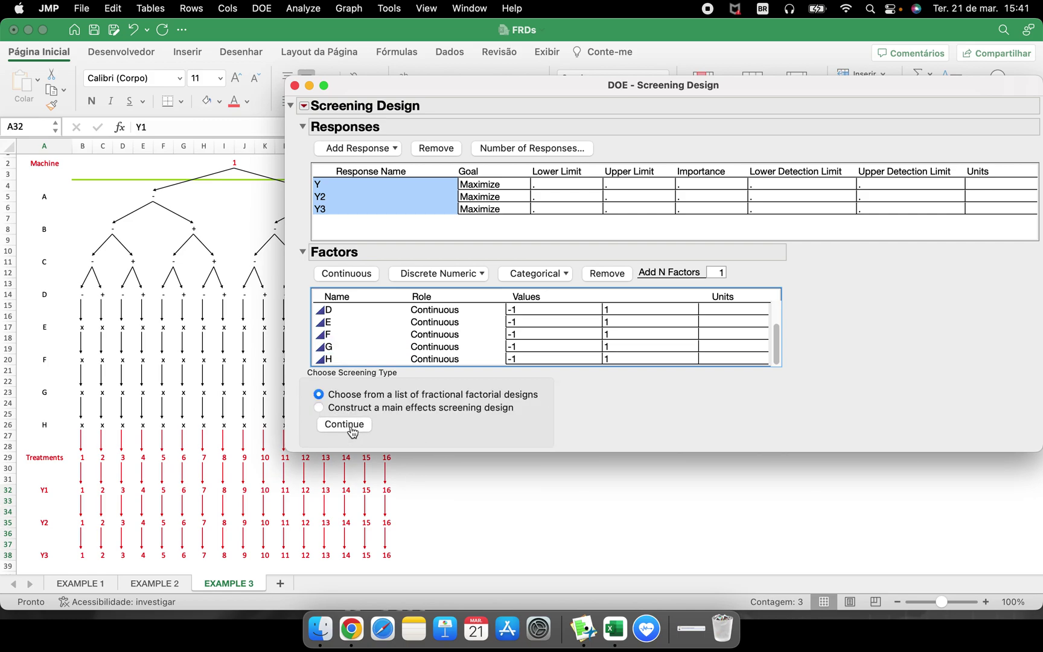
# - Choose the 16-run Fractional Factorial from the candidate designs
pyautogui.click(356, 423)
pyautogui.scroll(-5, 423, 453)
pyautogui.scroll(5, 422, 453)
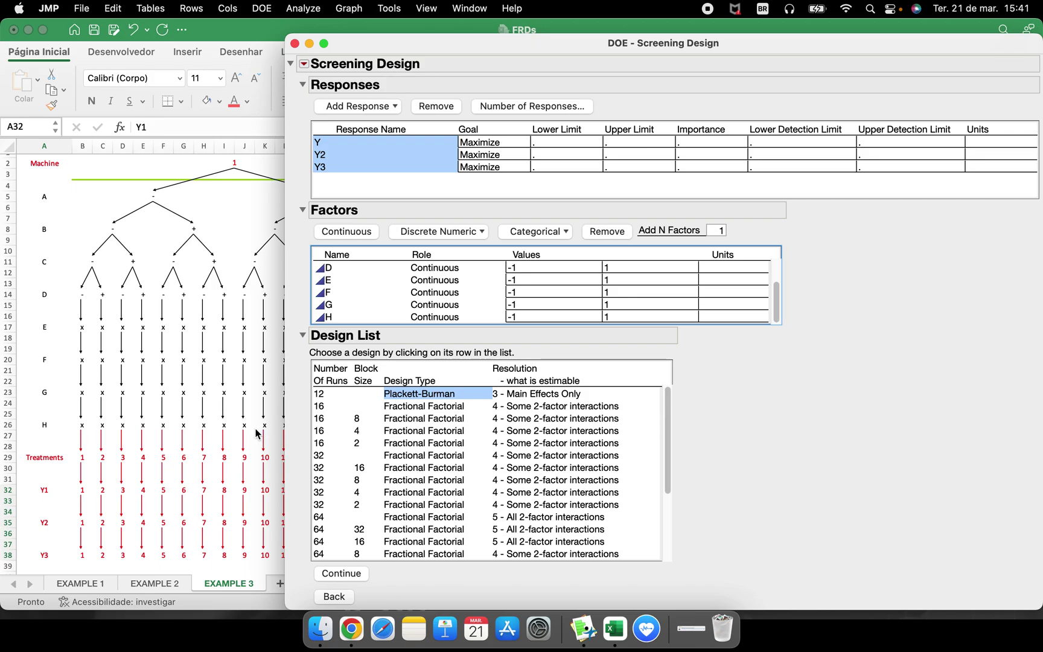
pyautogui.moveTo(395, 46); pyautogui.dragTo(533, 46)
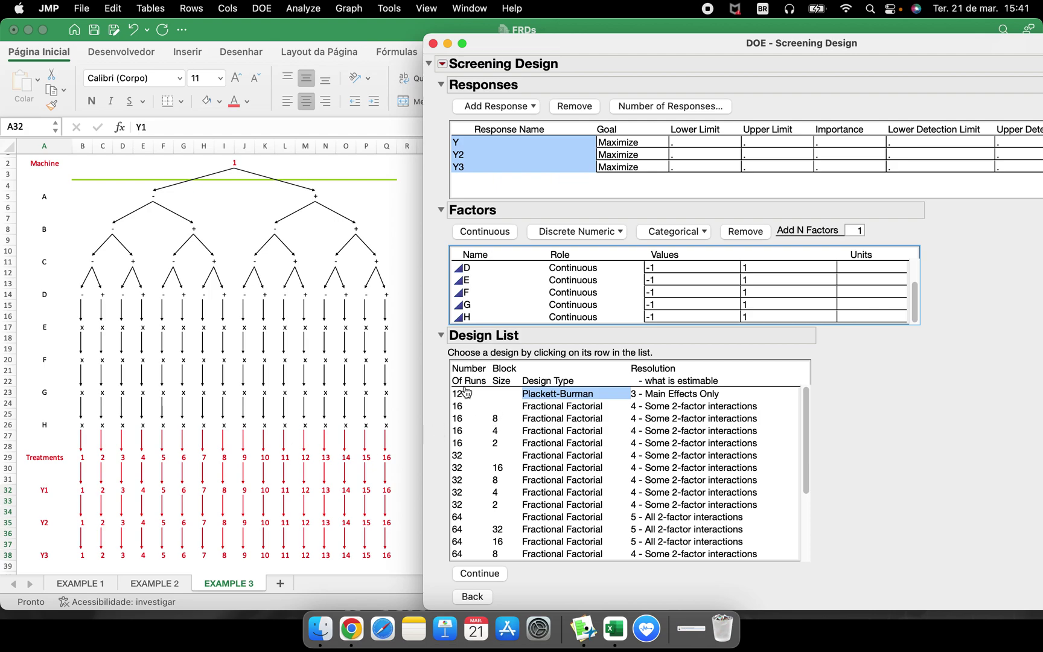
pyautogui.click(526, 408)
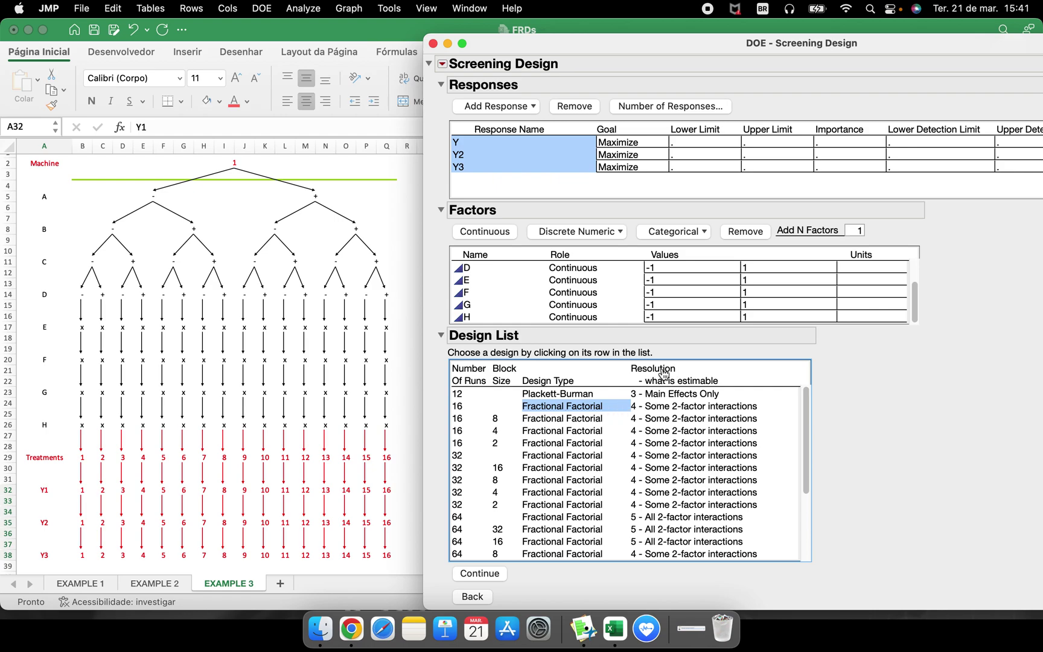
pyautogui.click(486, 572)
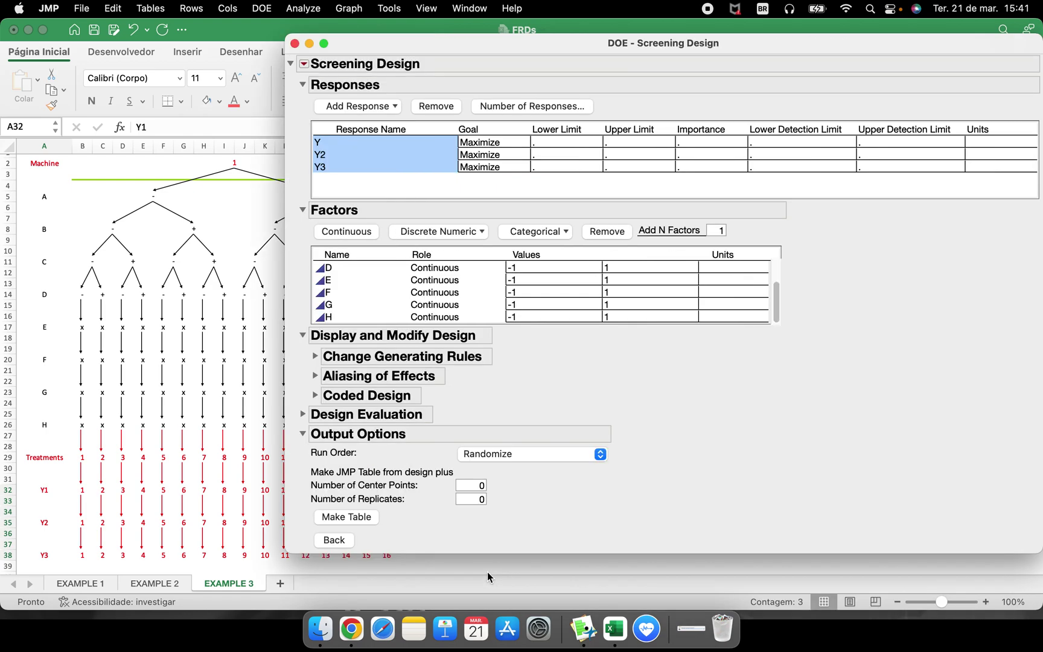
# - Set Run Order to Sort Left to Right and make the design table
pyautogui.click(534, 453)
pyautogui.click(523, 440)
pyautogui.click(362, 520)
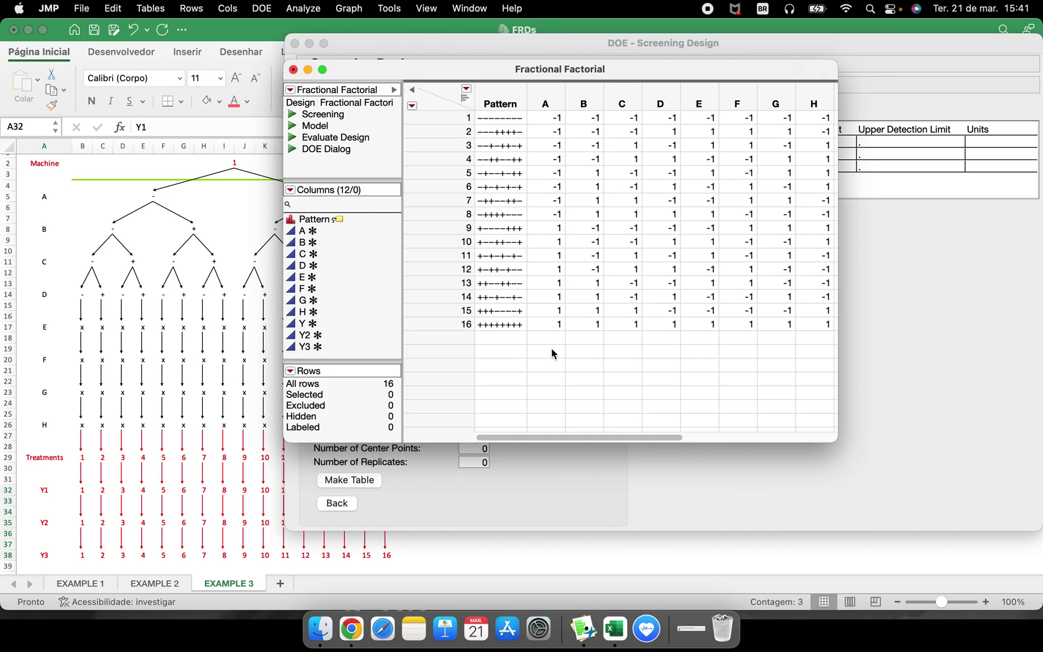
# - Insert a column named 'Combinations' before Y in the Fractional Factorial table
pyautogui.moveTo(591, 435); pyautogui.dragTo(494, 426)
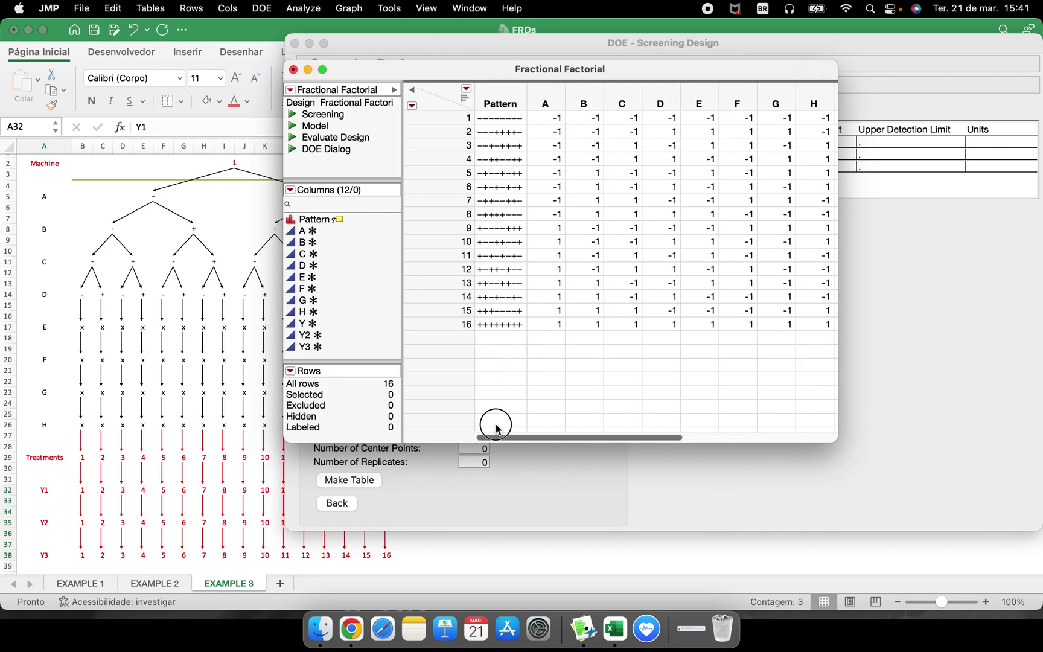
pyautogui.moveTo(838, 433); pyautogui.dragTo(1016, 473)
pyautogui.moveTo(455, 82); pyautogui.dragTo(328, 92)
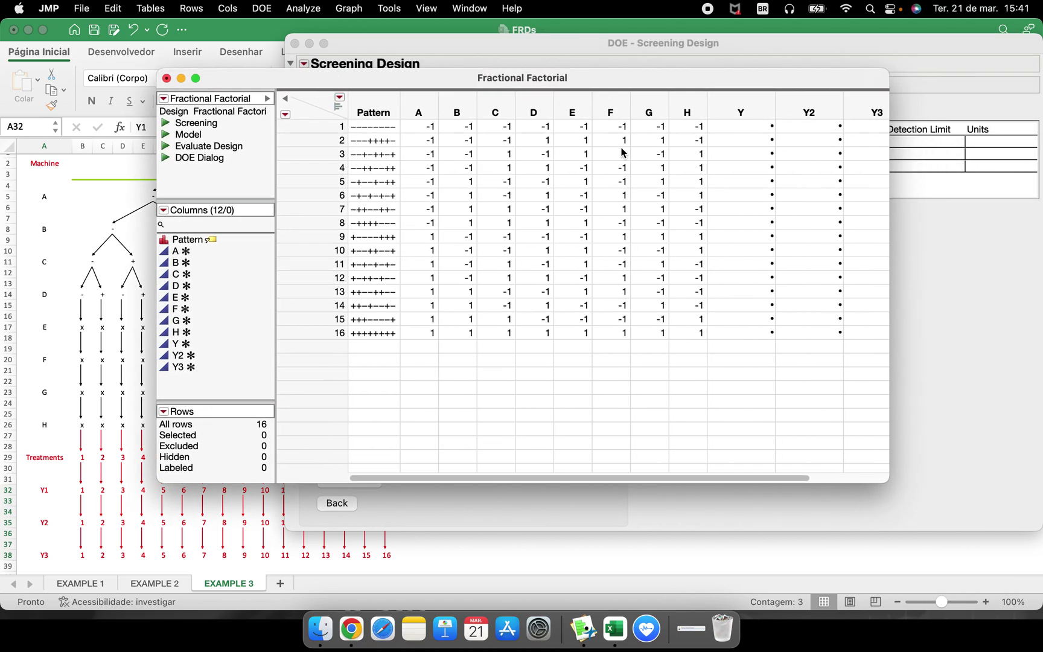
pyautogui.rightClick(725, 100)
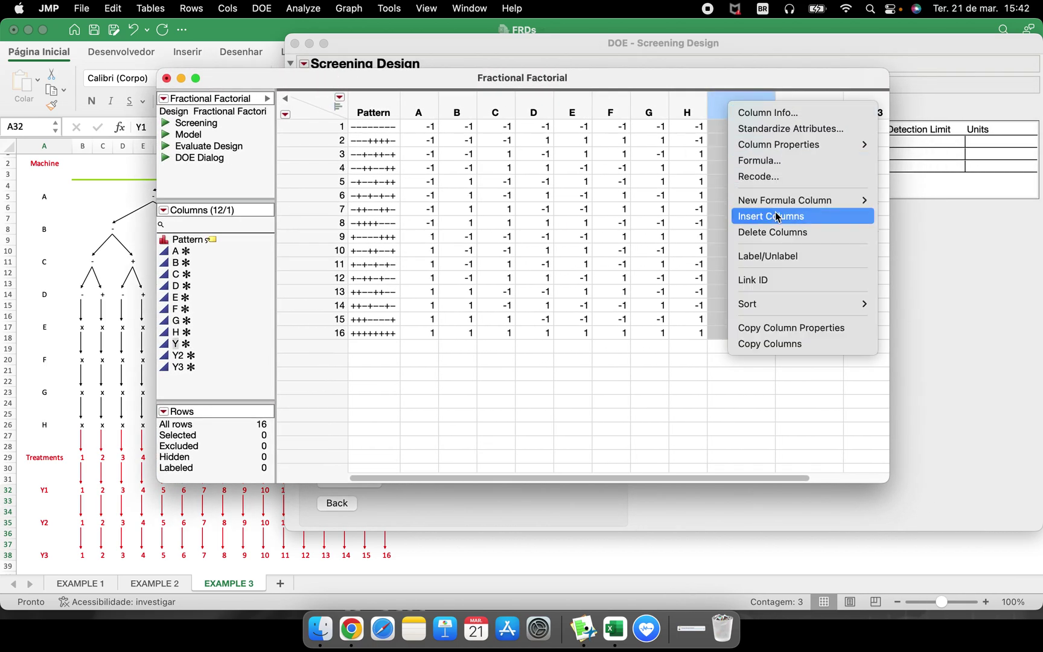
pyautogui.click(777, 222)
pyautogui.doubleClick(752, 109)
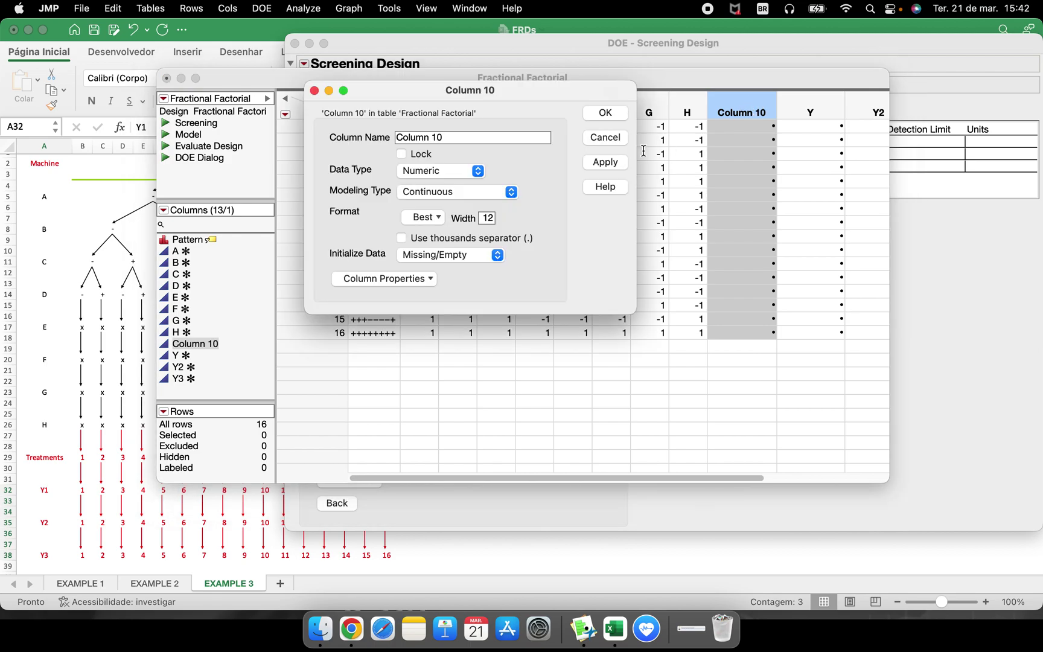
pyautogui.tripleClick(499, 140)
pyautogui.write('Combinations')
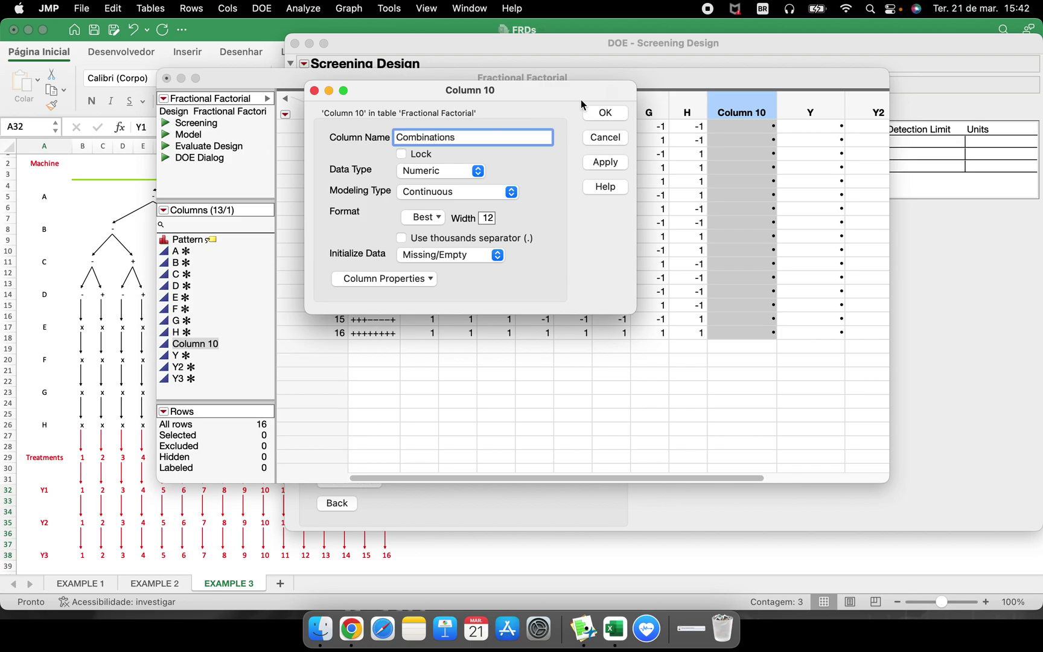
pyautogui.click(604, 112)
# - Number Combinations 1, 2, 3 and continue the sequence down to row 16
pyautogui.click(740, 127)
pyautogui.write('1')
pyautogui.press('Return')
pyautogui.write('2')
pyautogui.press('Return')
pyautogui.write('3')
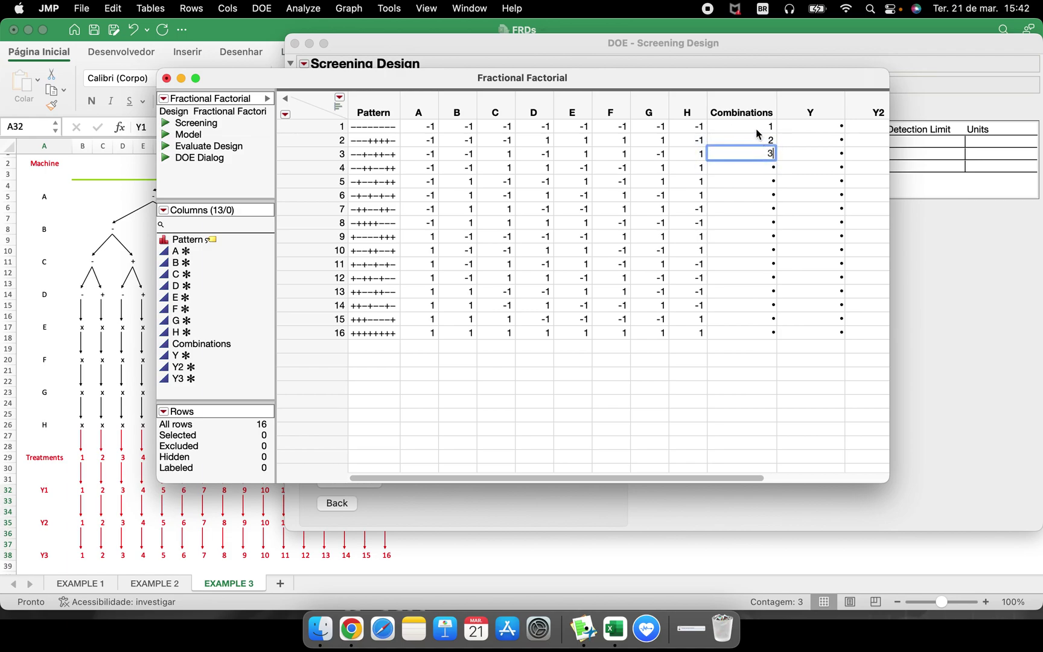
pyautogui.moveTo(758, 130); pyautogui.dragTo(753, 152)
pyautogui.rightClick(755, 152)
pyautogui.moveTo(762, 157)
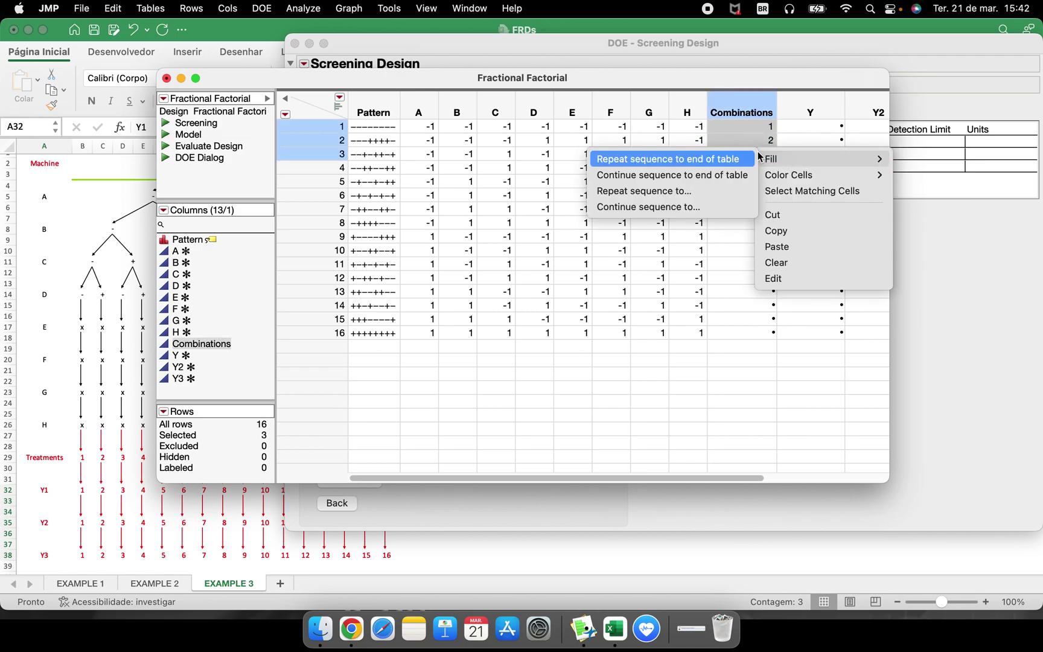
pyautogui.click(676, 180)
pyautogui.click(748, 404)
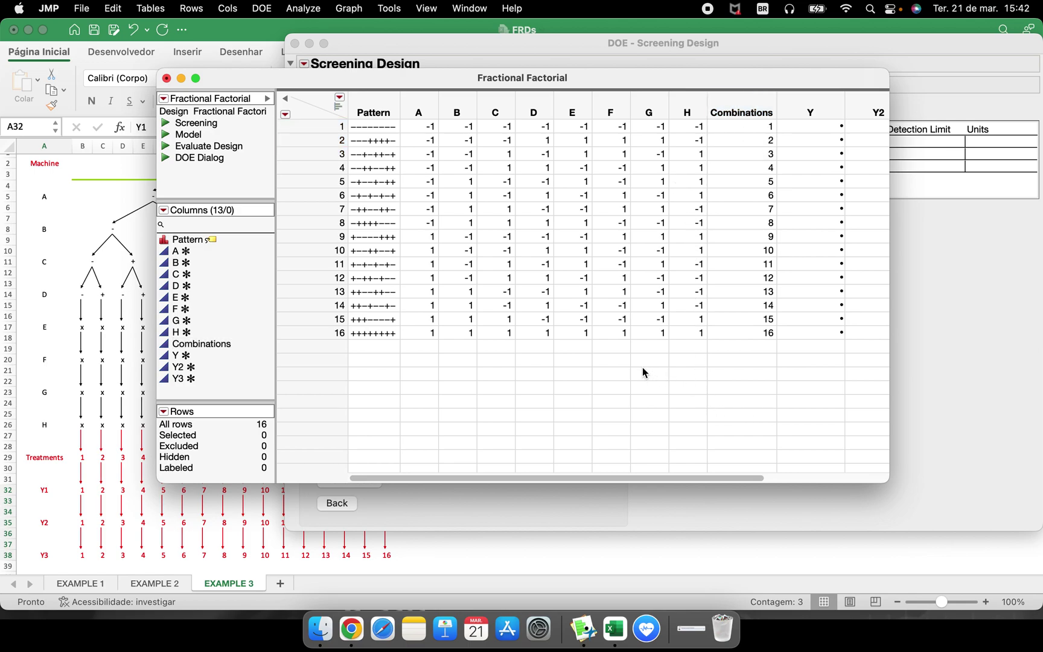
# - Maximize the Fractional Factorial table and review factor columns A–H through run 16
pyautogui.click(195, 78)
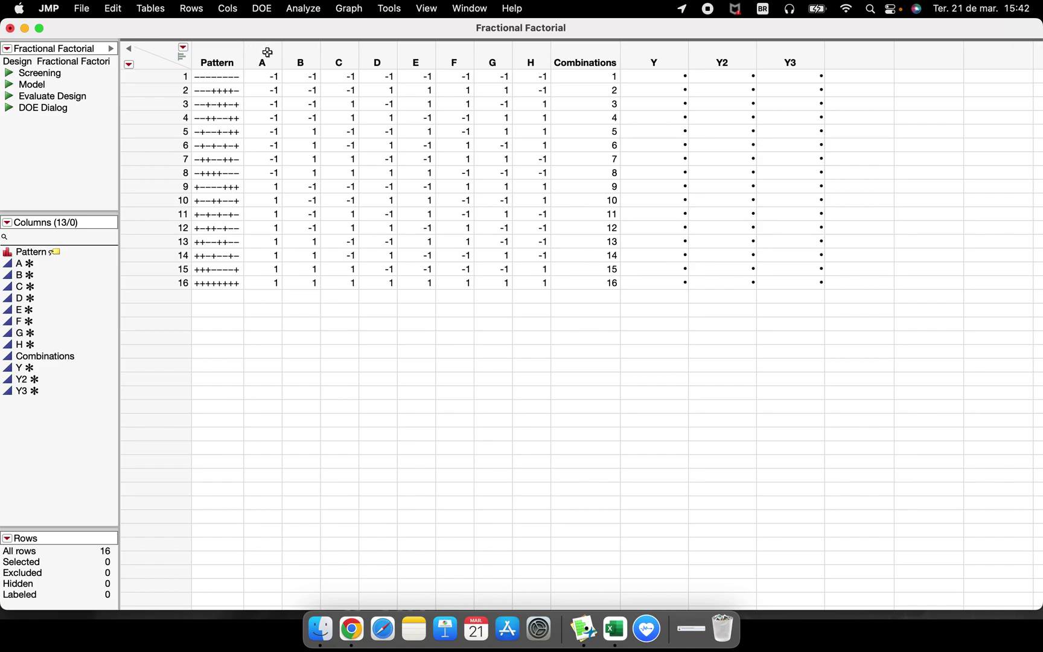
pyautogui.moveTo(260, 51); pyautogui.dragTo(531, 52)
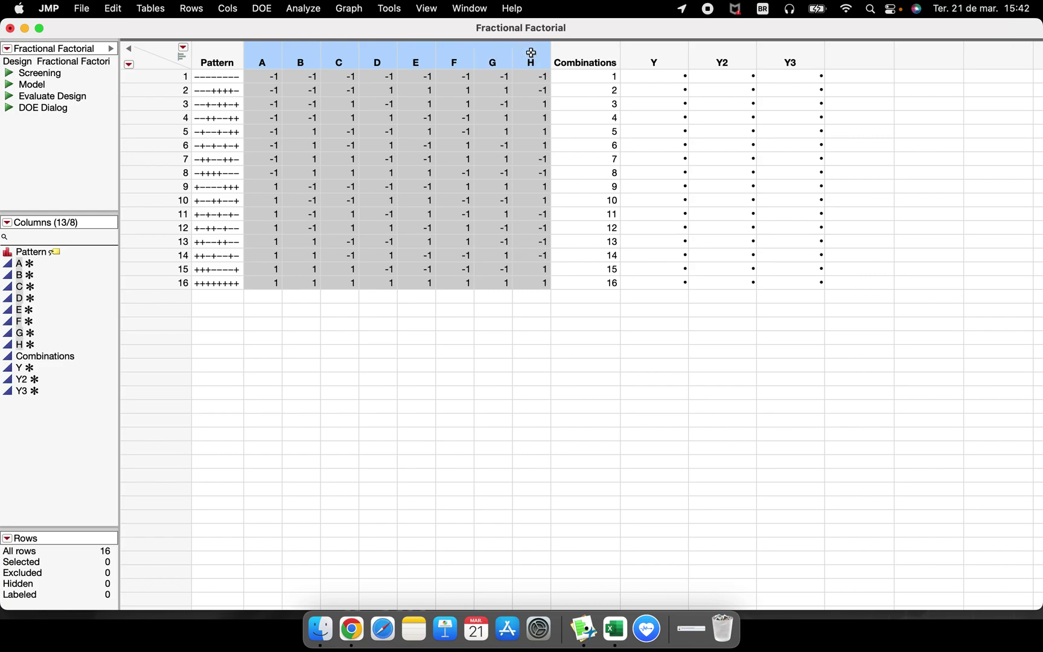
pyautogui.click(179, 284)
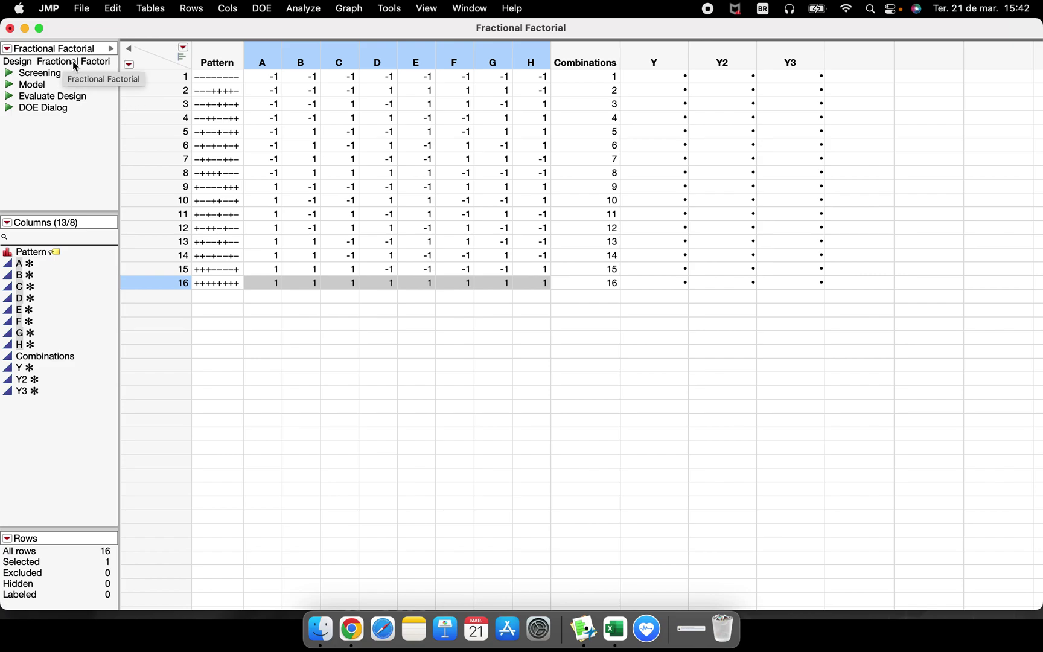
# - Minimize the design table, close the Screening Design dialog, and minimize the Excel workbook
pyautogui.click(24, 29)
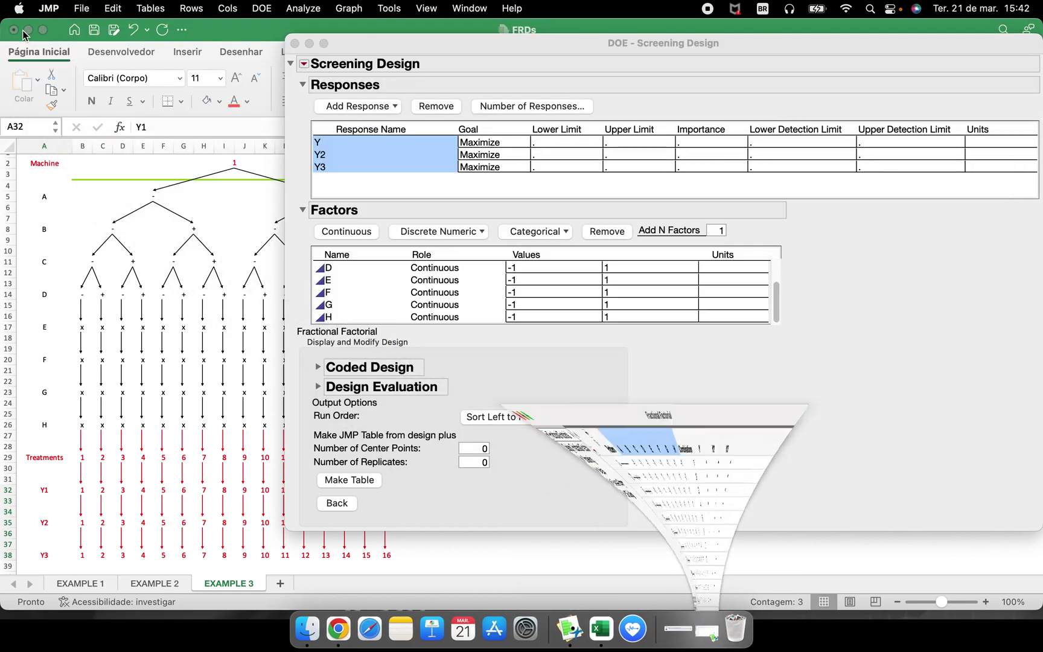
pyautogui.click(296, 43)
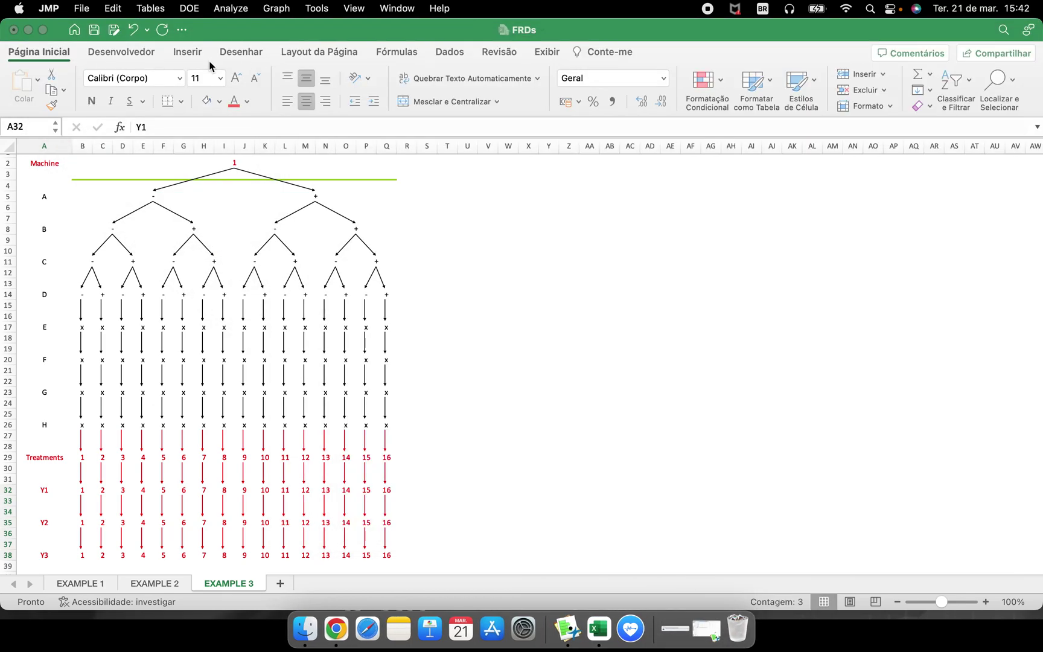
pyautogui.click(28, 30)
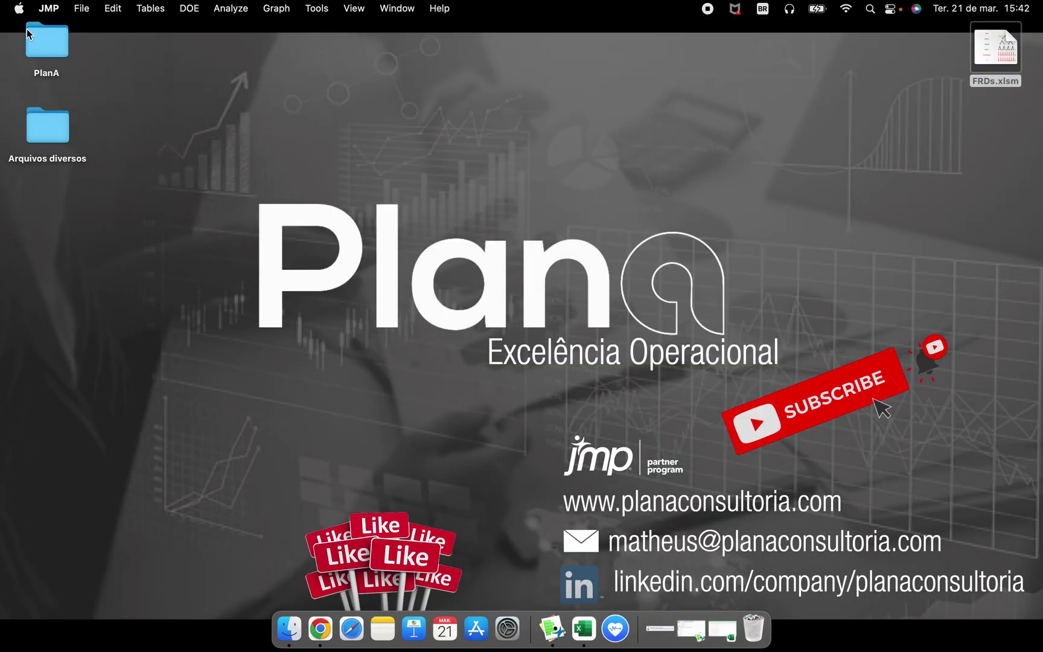